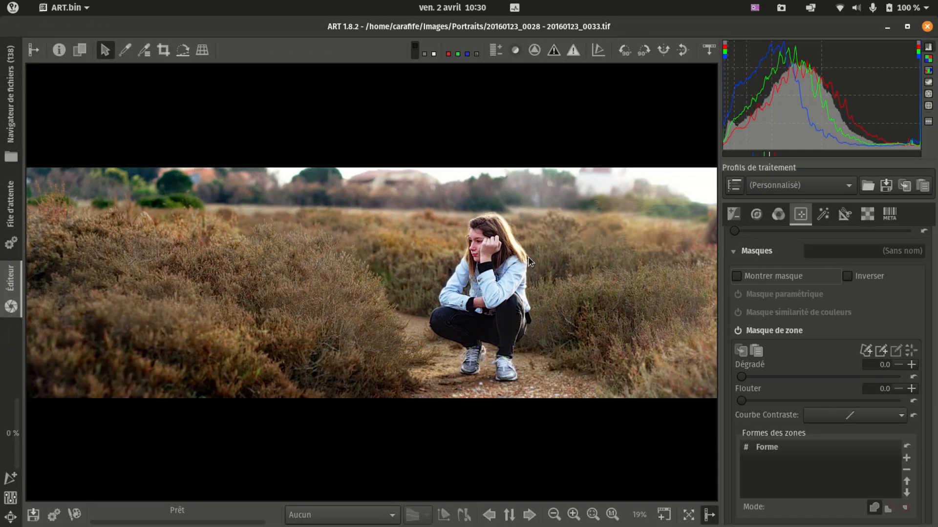
Step: Add a rectangular shape to the area mask, show the mask, and draw the rectangle about 51.7 wide and 30 high across the photo
left_click(883, 353)
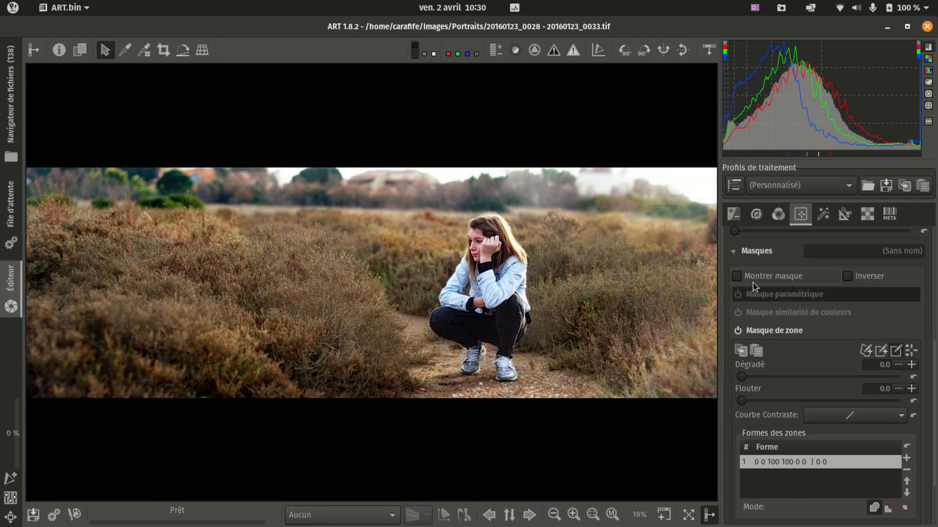
left_click(738, 276)
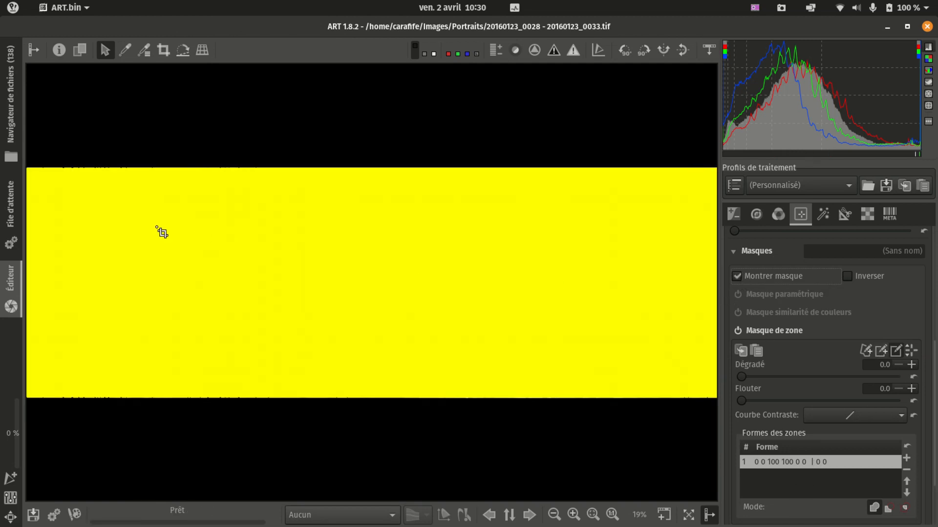
left_click_drag(145, 224, 508, 299)
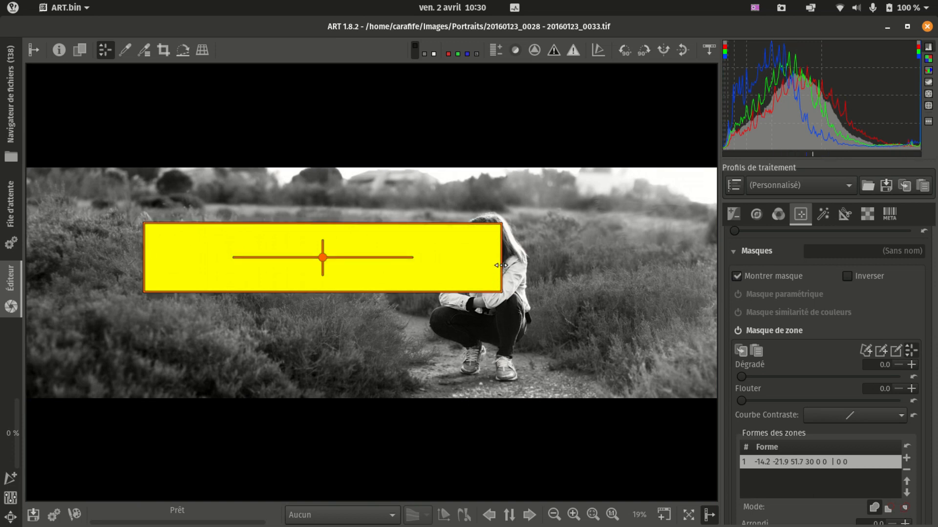
Step: Resize the rectangle to about 65.3 by 42.7, then move it over the woman's upper body and rotate it to about 179.7°
left_click_drag(501, 260, 549, 261)
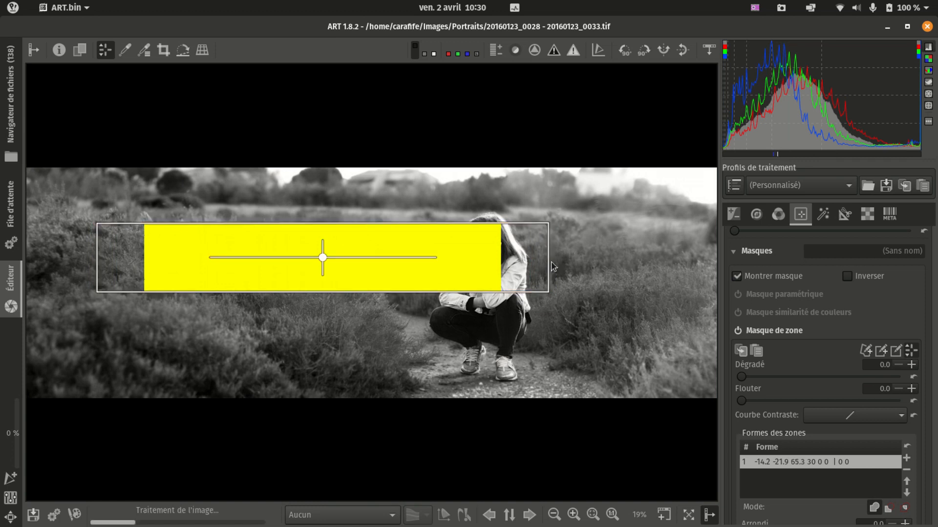
left_click_drag(388, 290, 394, 306)
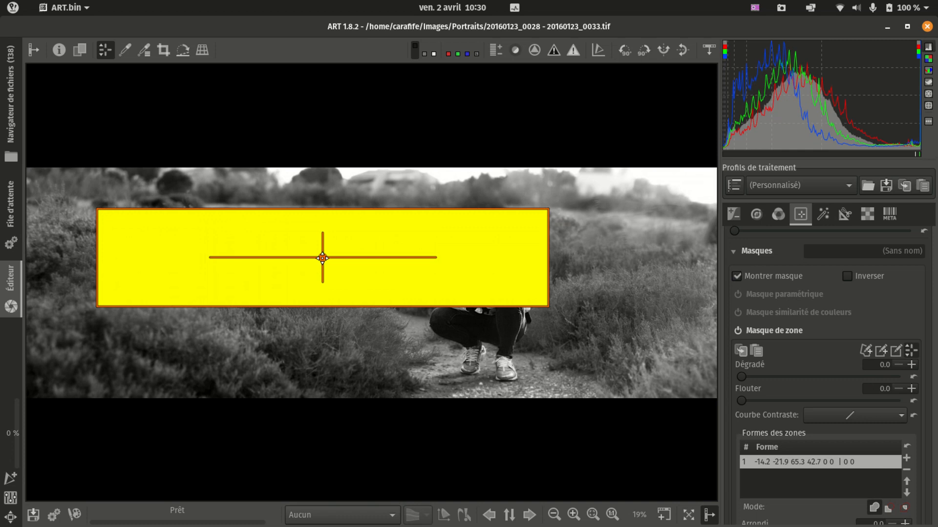
left_click_drag(323, 258, 440, 239)
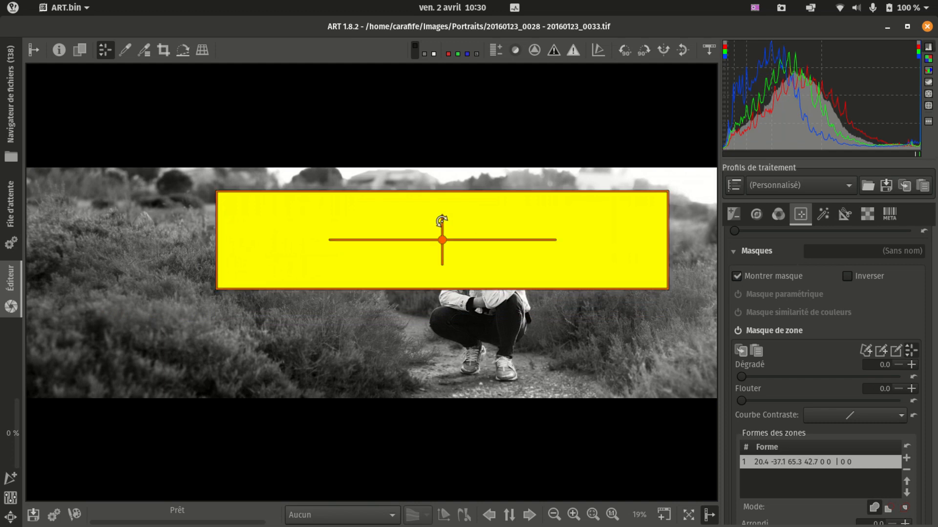
mouse_move(397, 235)
left_mouse_down()
mouse_move(405, 262)
mouse_move(395, 241)
left_mouse_up()
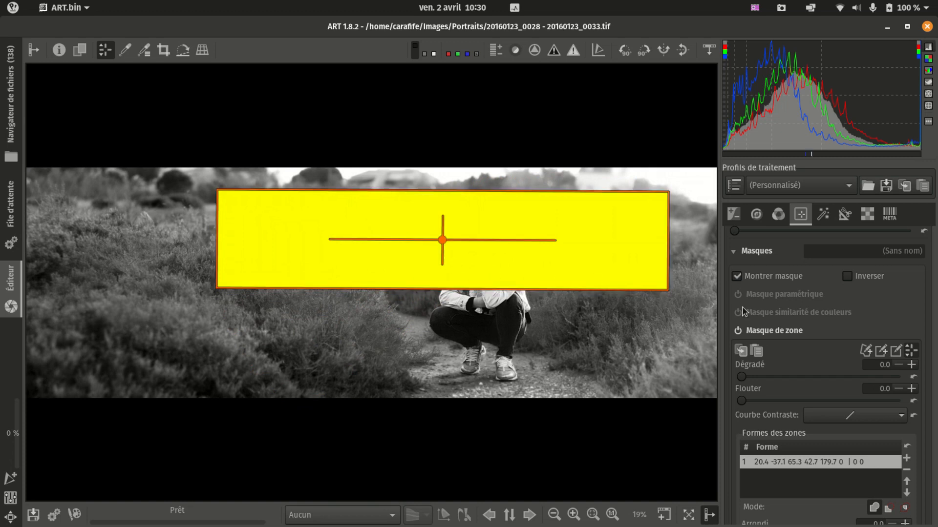
Step: Redraw the rectangle at about 55.3 by 27.7 over the woman's head, and add a second one about 37.1 by 24.1 below it
left_click(897, 352)
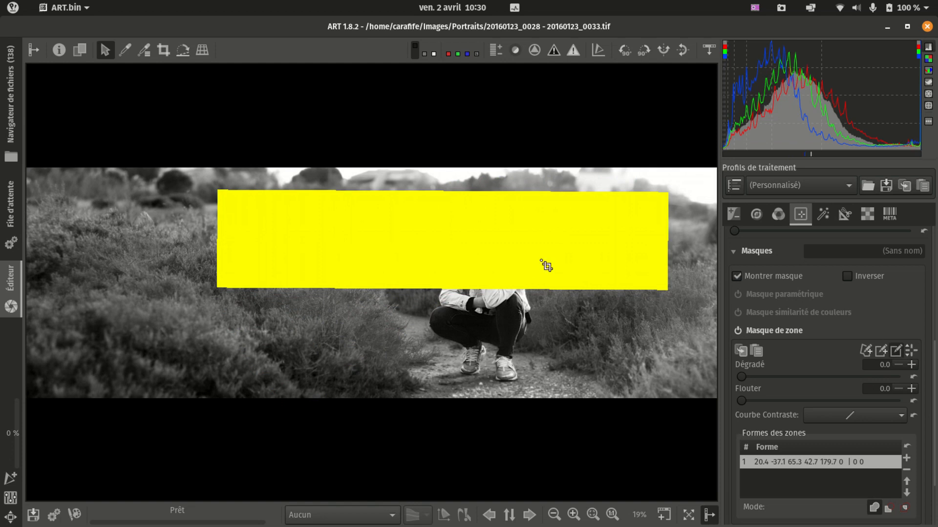
left_click_drag(250, 209, 627, 267)
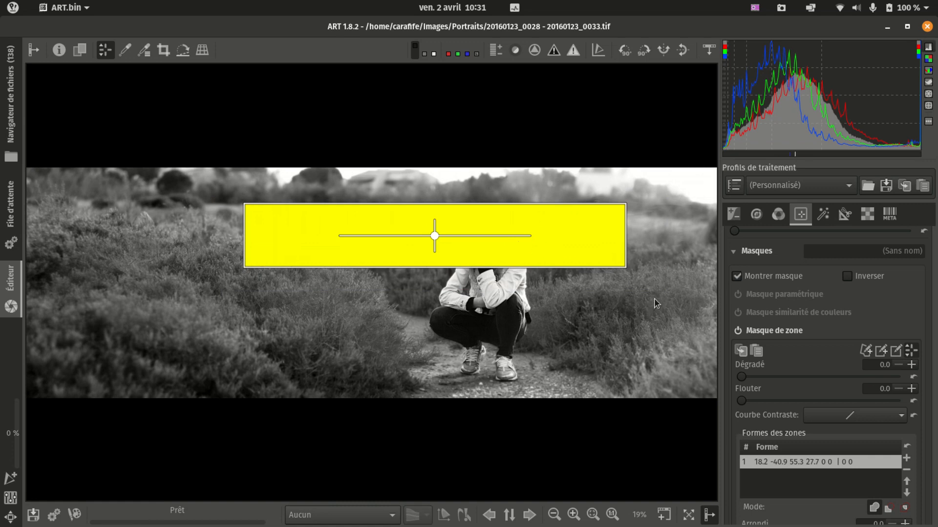
left_click(884, 355)
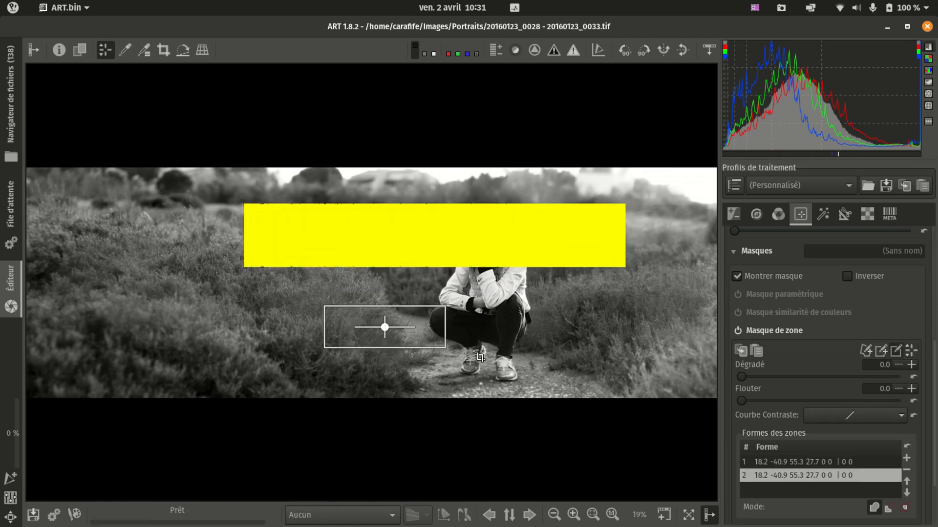
left_click_drag(479, 358, 581, 363)
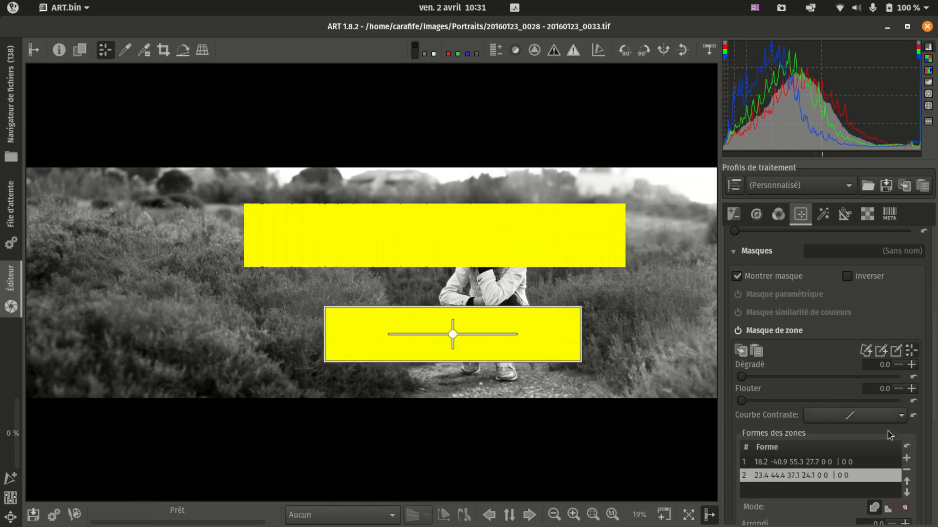
Step: Redraw the second rectangle at about 13 by 15.2 inside the first, and move the first rectangle onto the bushes beside the woman's legs
left_click(896, 351)
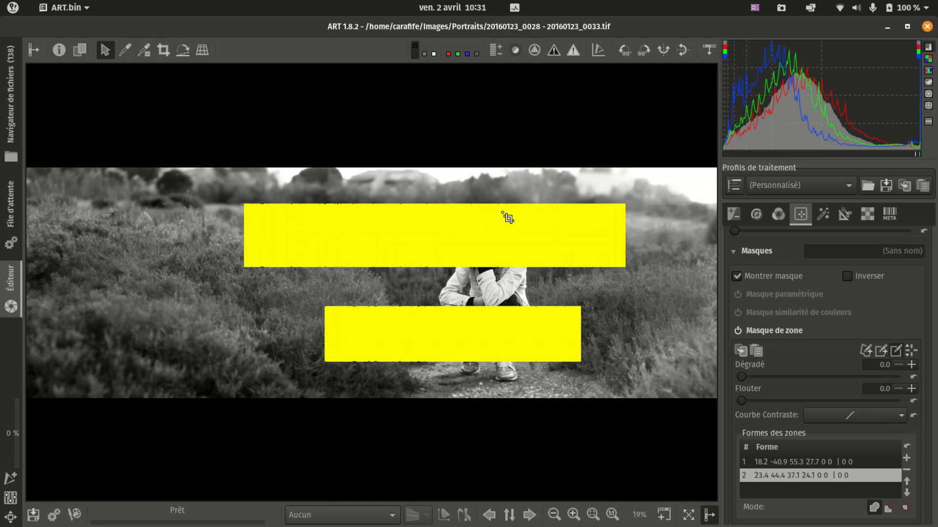
left_click_drag(502, 212, 593, 248)
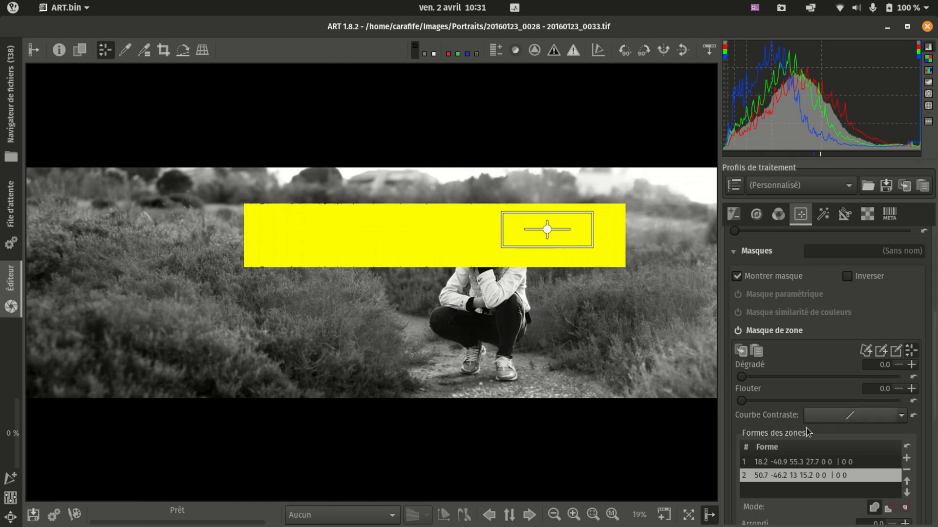
left_click(815, 462)
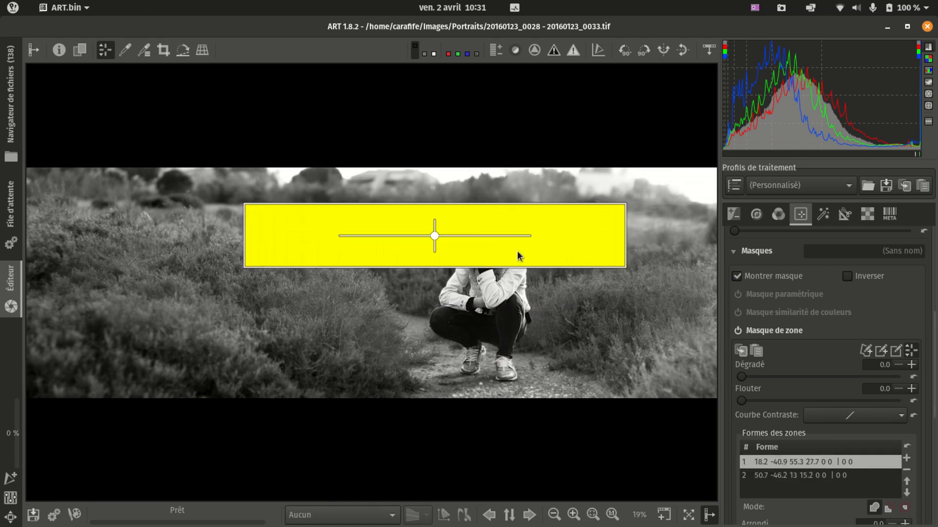
left_click(798, 476)
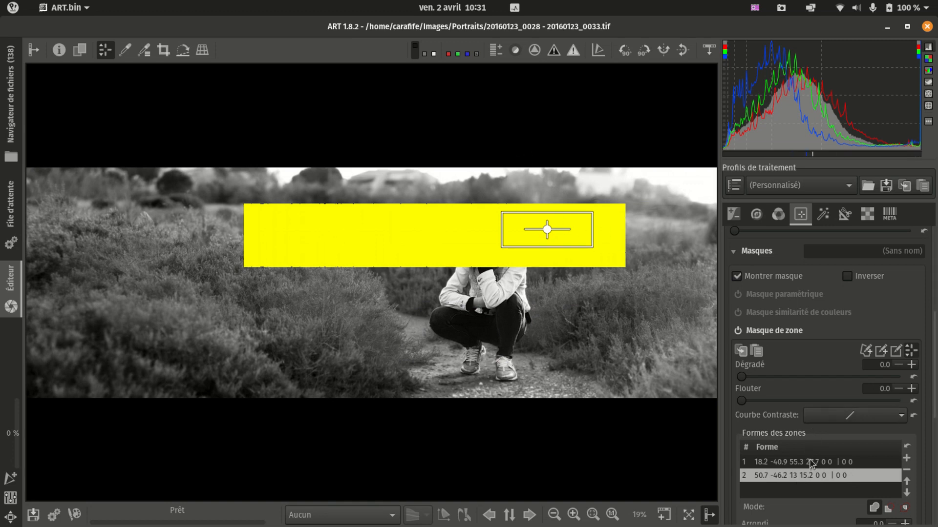
left_click(811, 463)
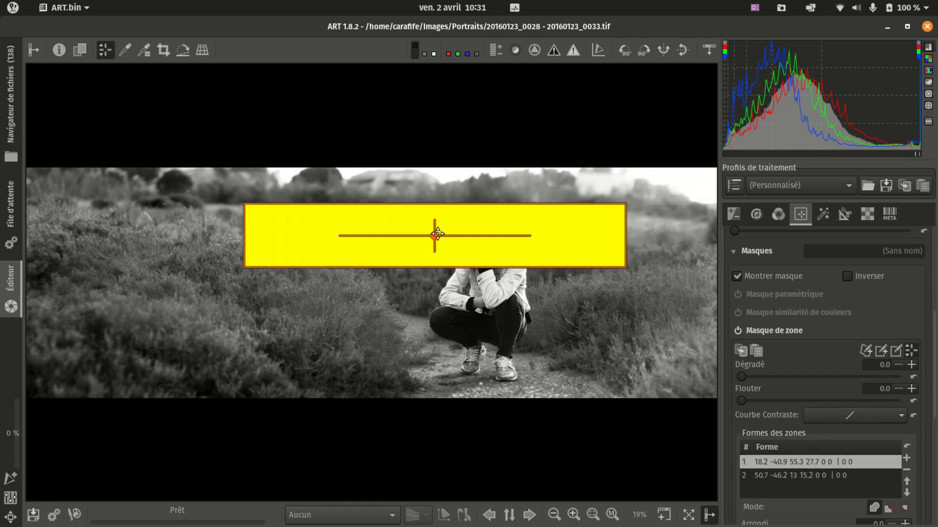
left_click_drag(437, 234, 256, 344)
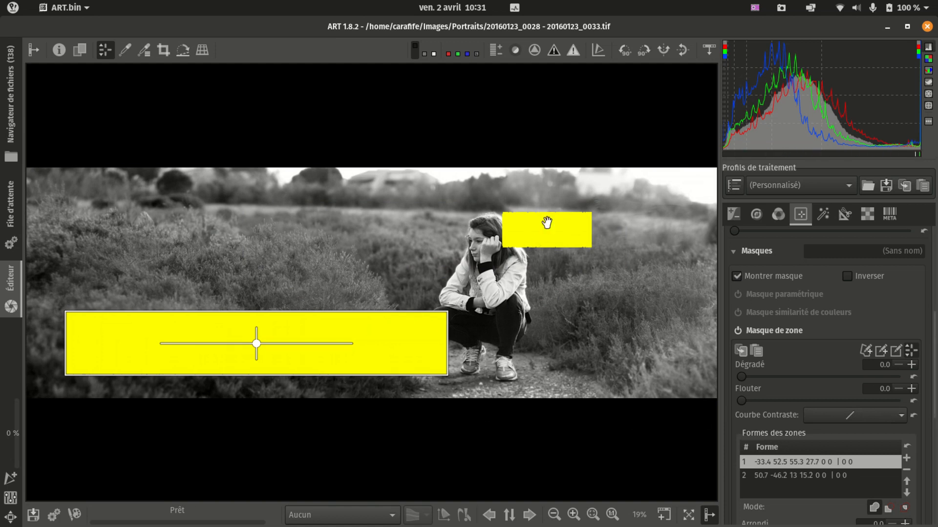
Step: Redraw the second rectangle at about 6.9 by 6.1 beside the woman's head, and the first at about 37.4 by 14.5 over the bushes
left_click(787, 477)
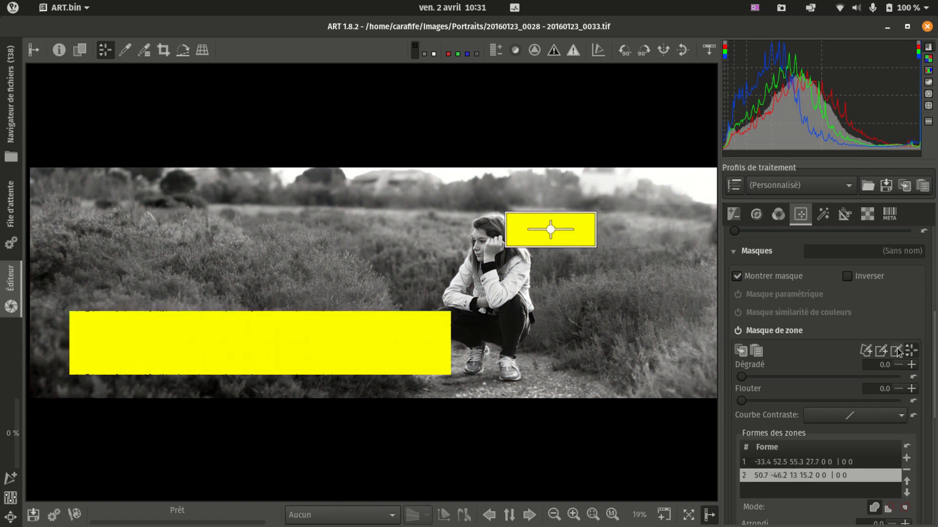
left_click_drag(566, 239, 620, 246)
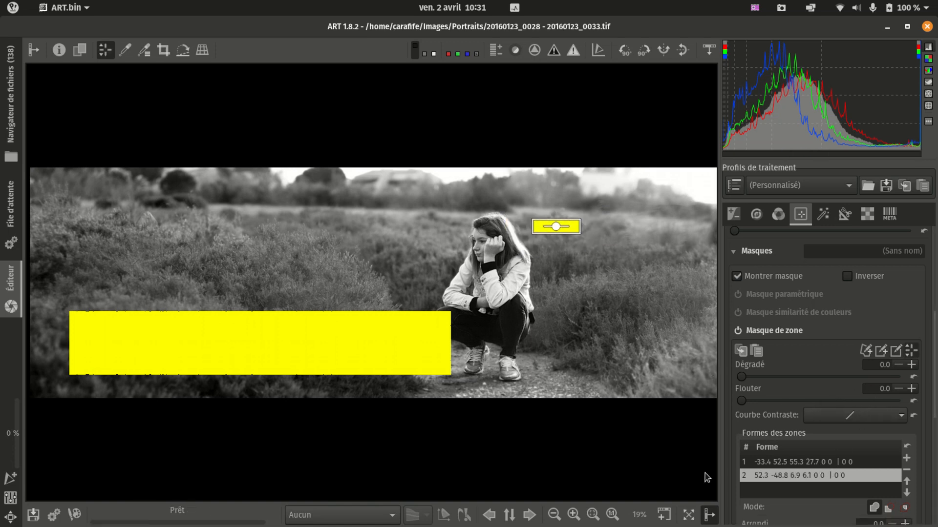
left_click(799, 462)
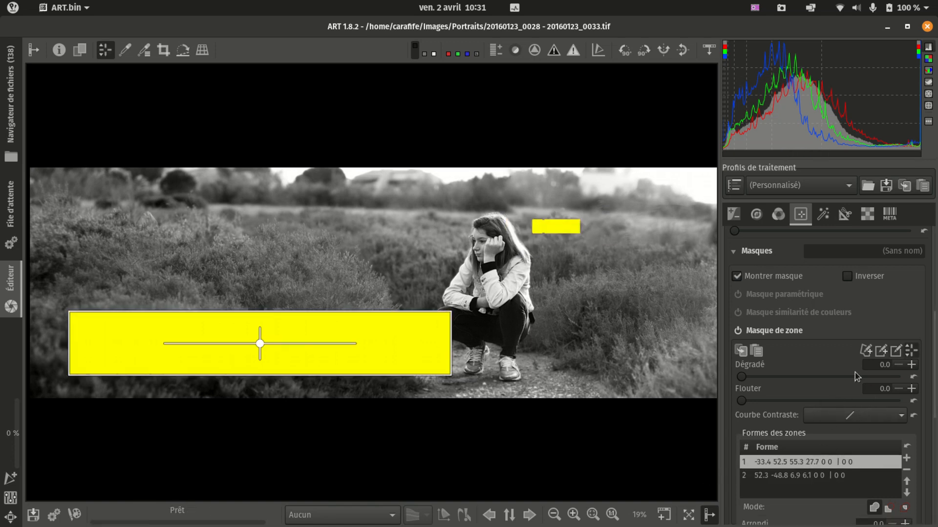
left_click(896, 352)
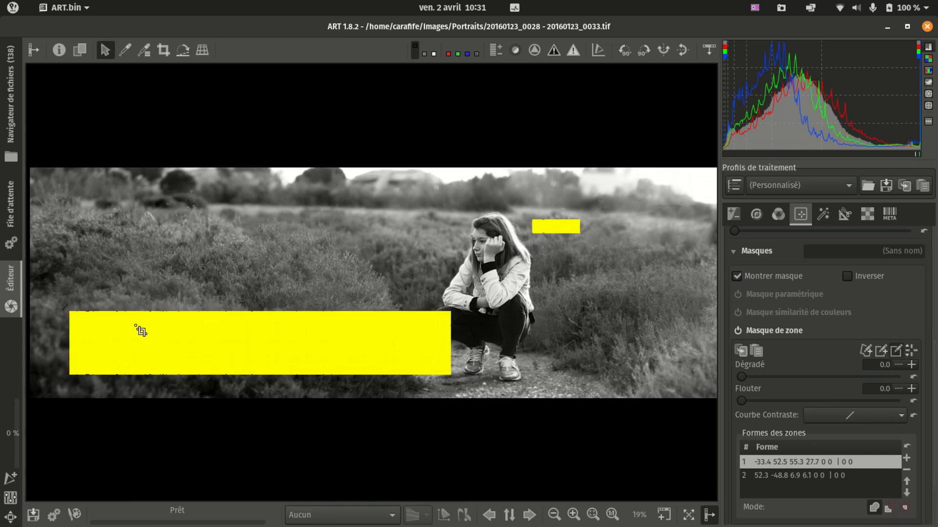
left_click_drag(135, 325, 400, 360)
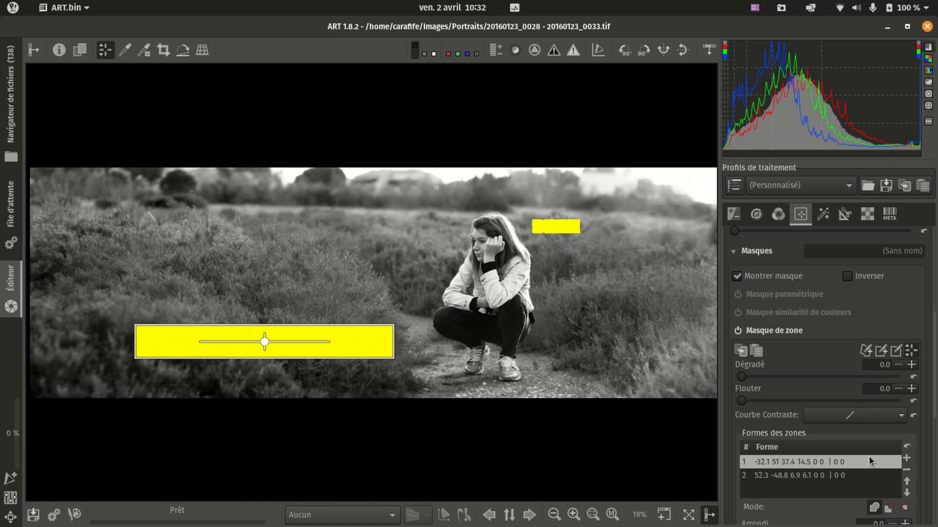
Step: Widen the first rectangle to about 41.7, enlarge the second to about 22.2 by 22.5, and leave shape editing
left_click(913, 351)
left_click(913, 352)
left_click(912, 351)
left_click(912, 351)
left_click_drag(396, 341, 411, 343)
left_click(794, 476)
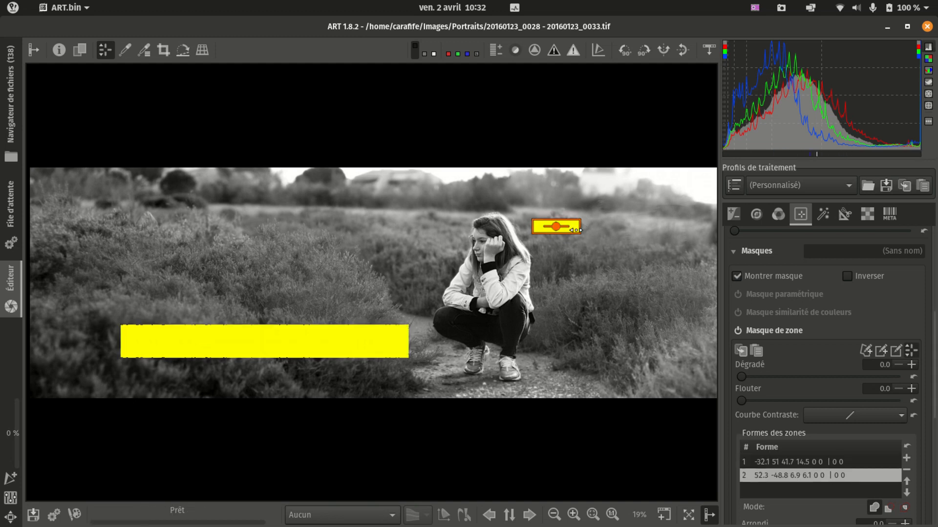
left_click_drag(574, 230, 633, 224)
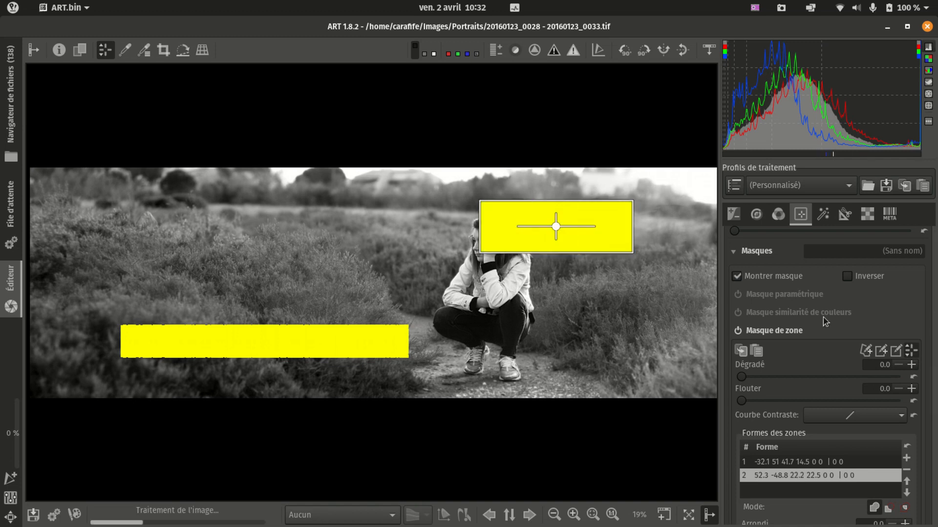
left_click(911, 351)
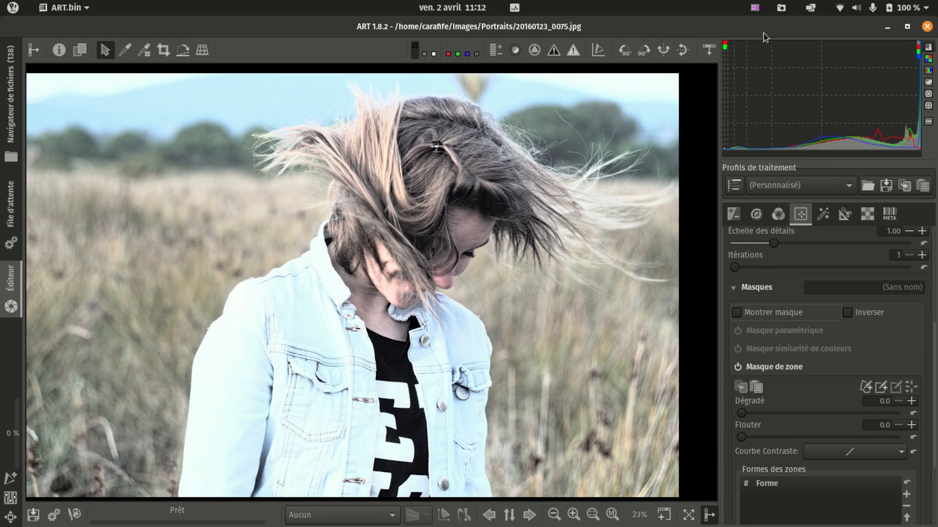
Step: Show the mask on the 20160123_0075.jpg photo and draw a four-point polygon area between the grass and the woman's jacket sleeve
left_click(740, 315)
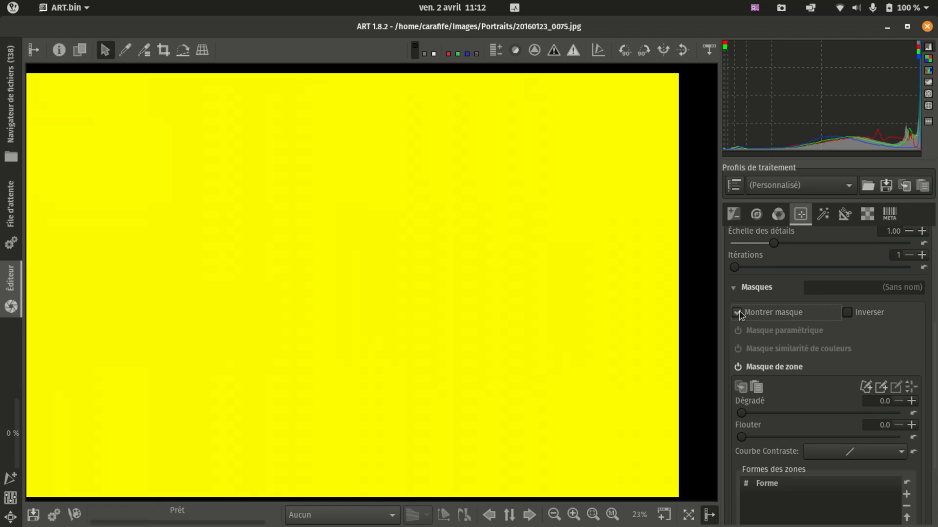
left_click(866, 388)
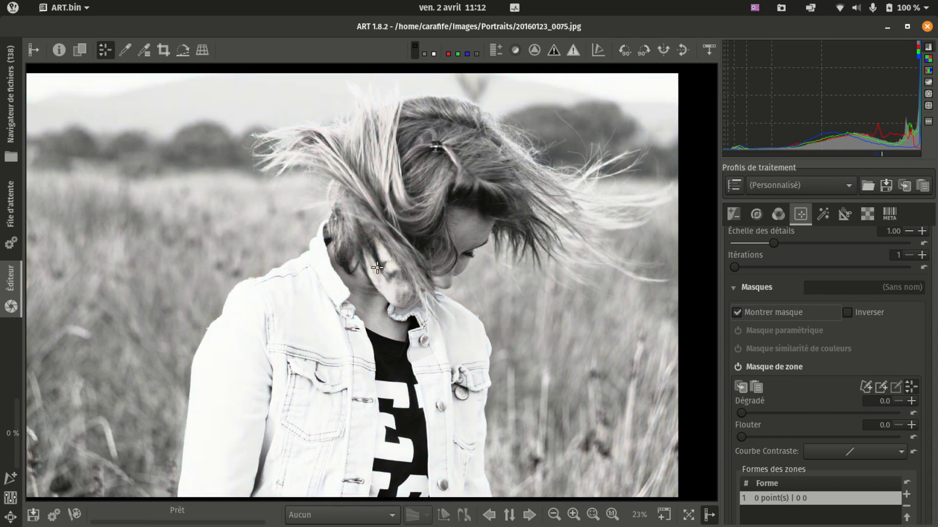
left_click(134, 341)
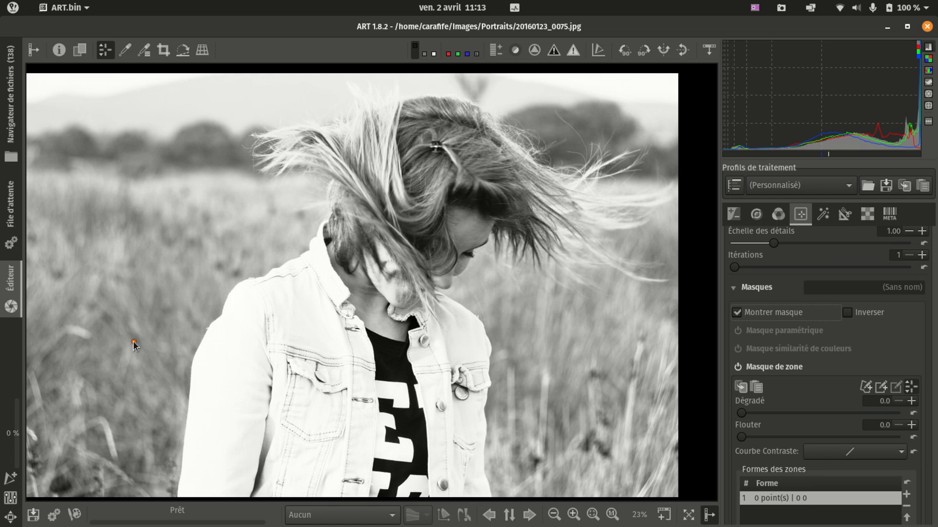
left_click(216, 228)
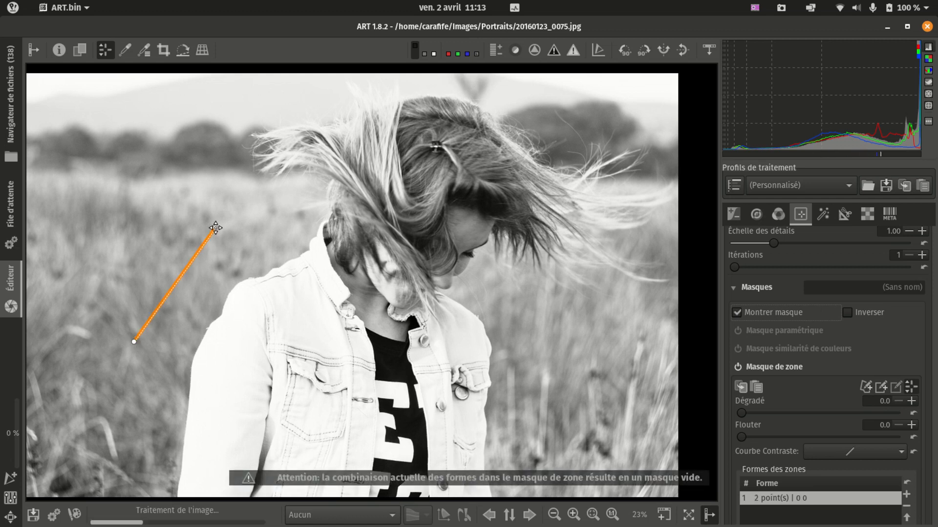
left_click(299, 302)
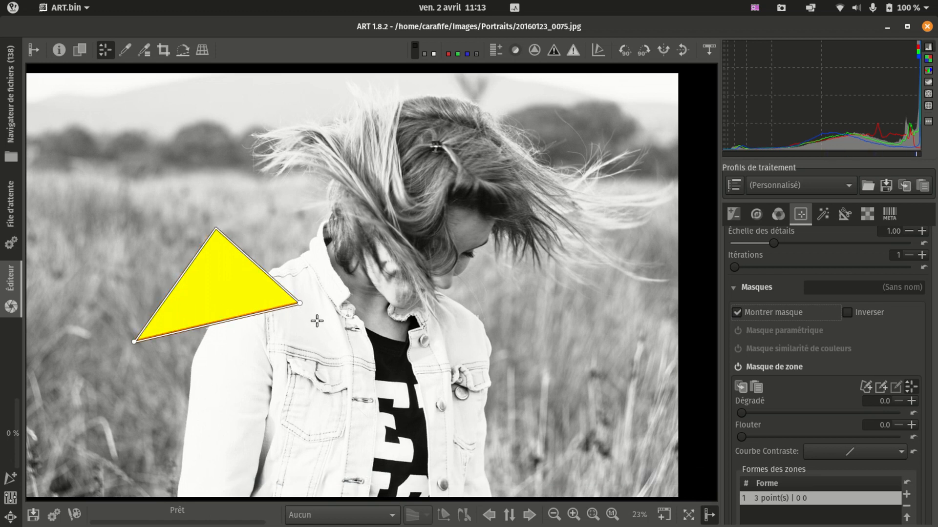
left_click(265, 390)
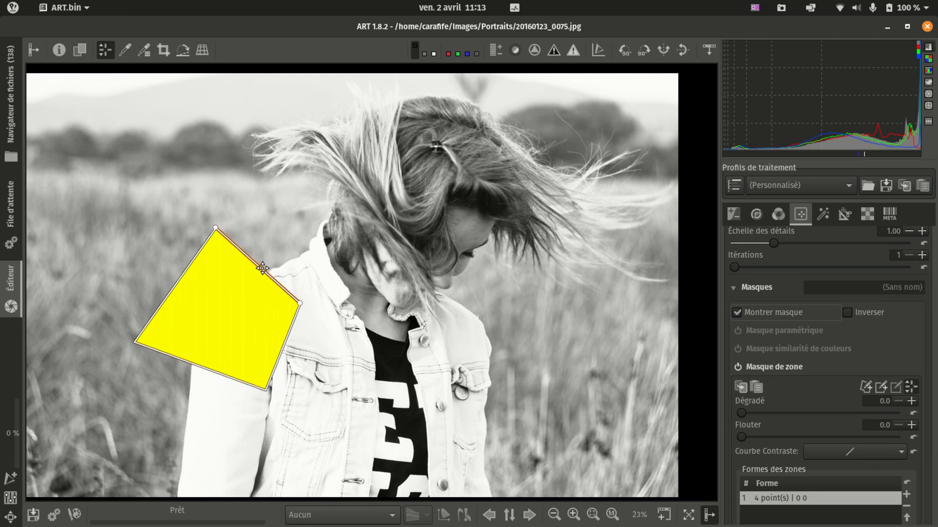
Step: Stretch the polygon by moving two of its edges and one corner towards the woman's face, and insert a fifth point on the upper edge
left_click_drag(258, 265, 328, 213)
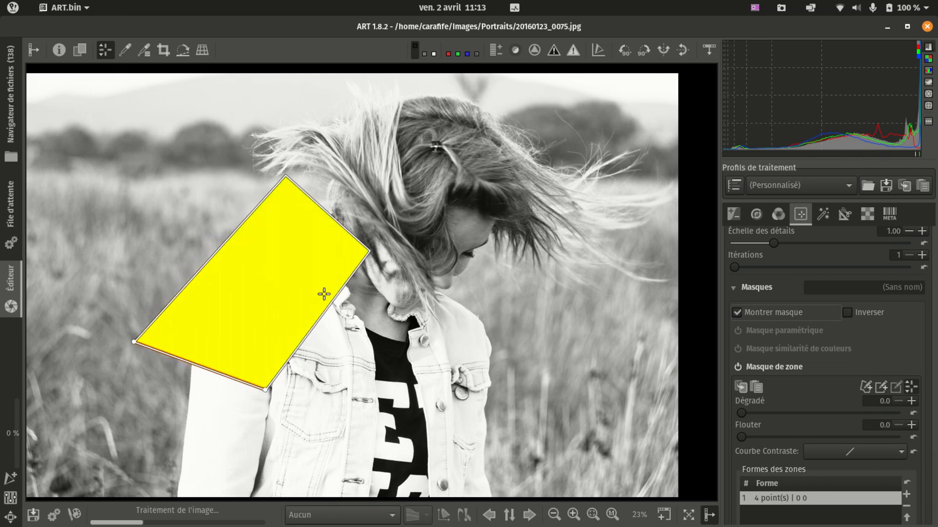
left_click_drag(324, 307, 371, 337)
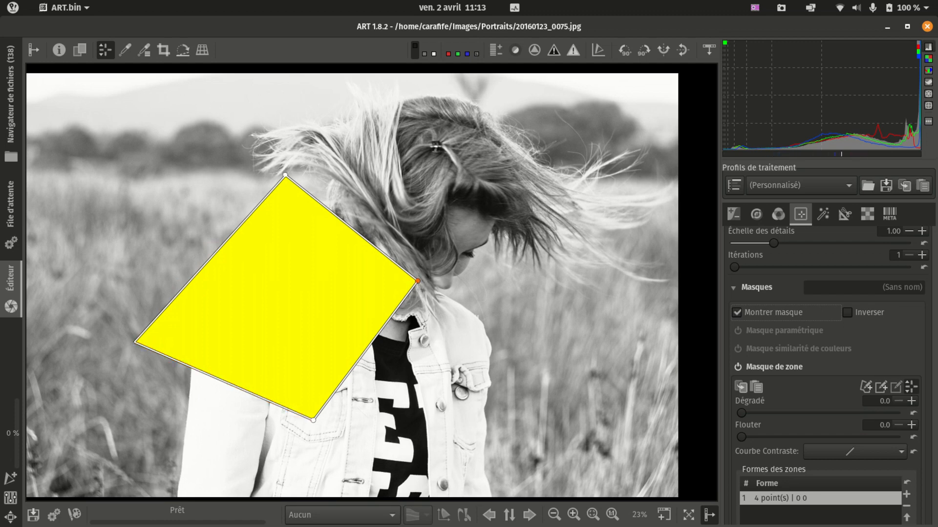
left_click_drag(418, 281, 486, 276)
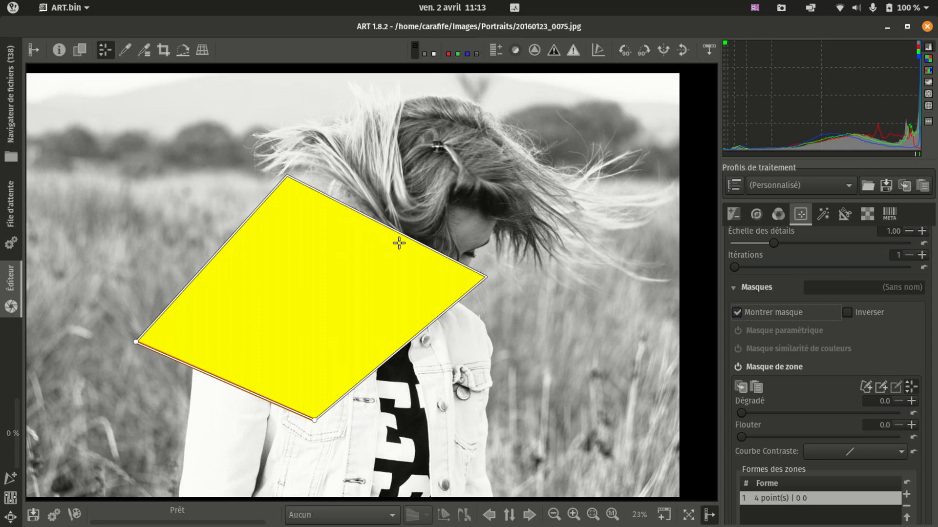
left_click(371, 217)
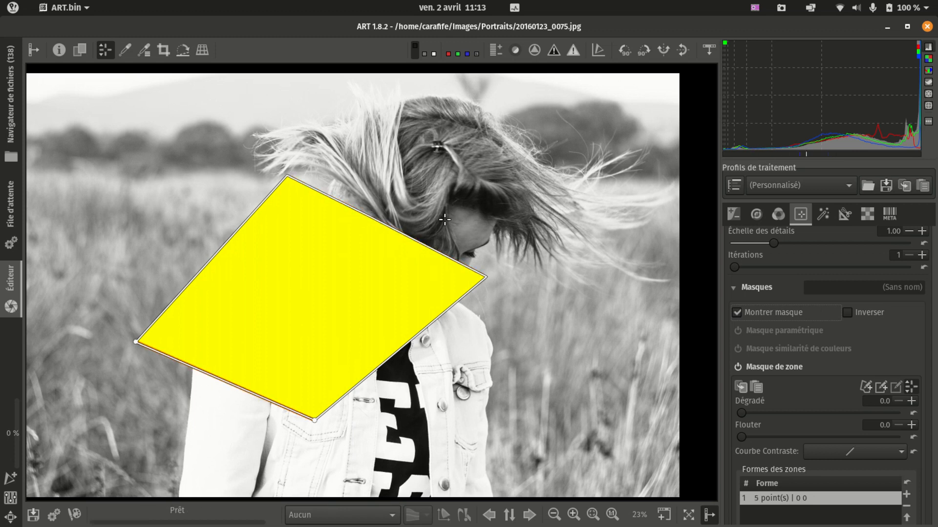
Step: Insert more points on the polygon's upper and lower-right edges, and pull the lower-right one outward over the jacket
left_click(406, 235)
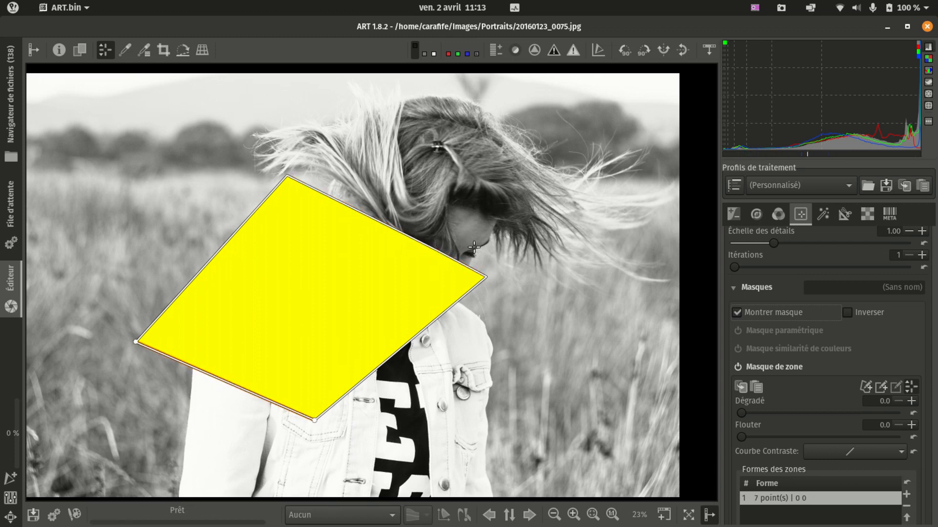
left_click(409, 341)
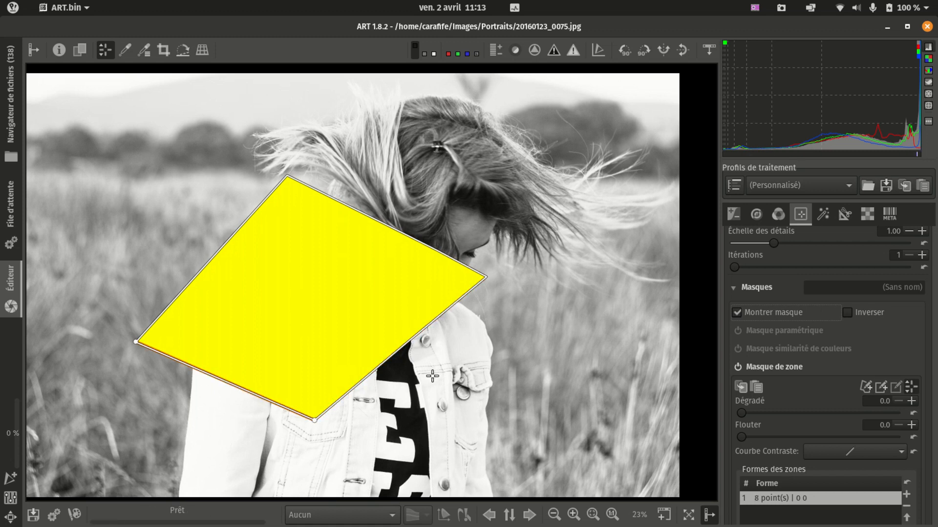
left_click(406, 342)
left_click_drag(411, 342, 421, 361)
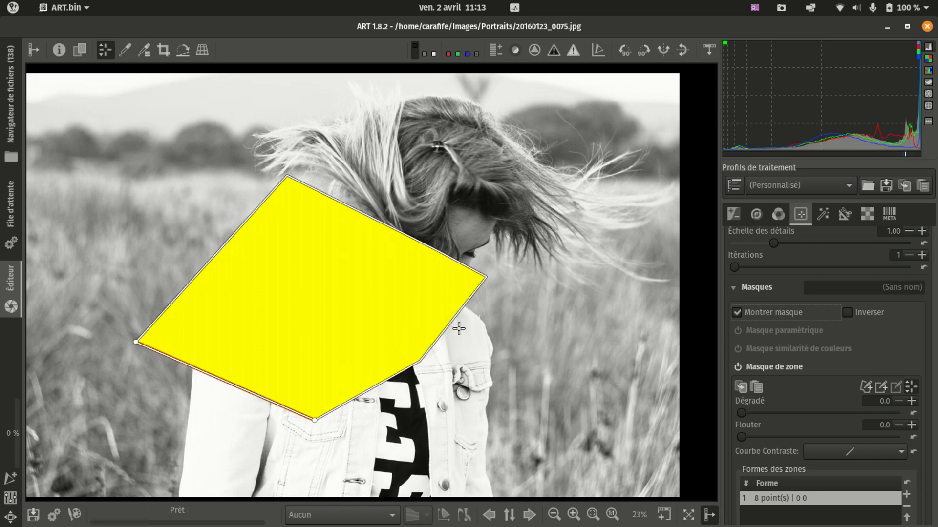
Step: Delete the points inserted along the polygon's upper edge and the one pulled out over the jacket
left_click(370, 216, "ctrl")
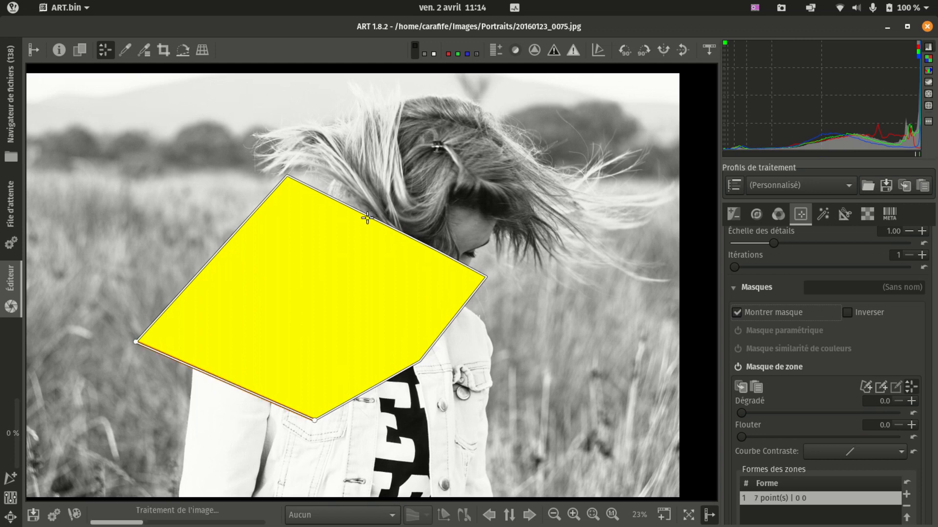
left_click(405, 235, "ctrl")
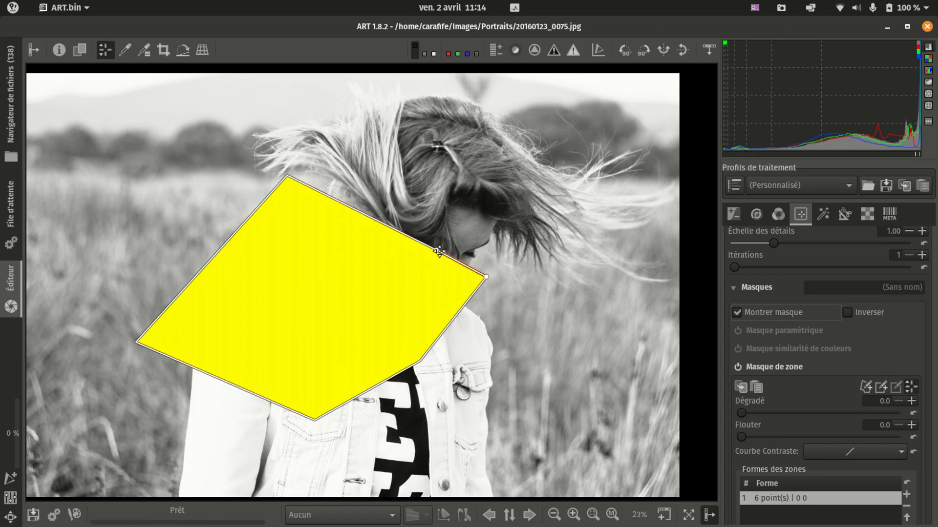
left_click(419, 360, "ctrl")
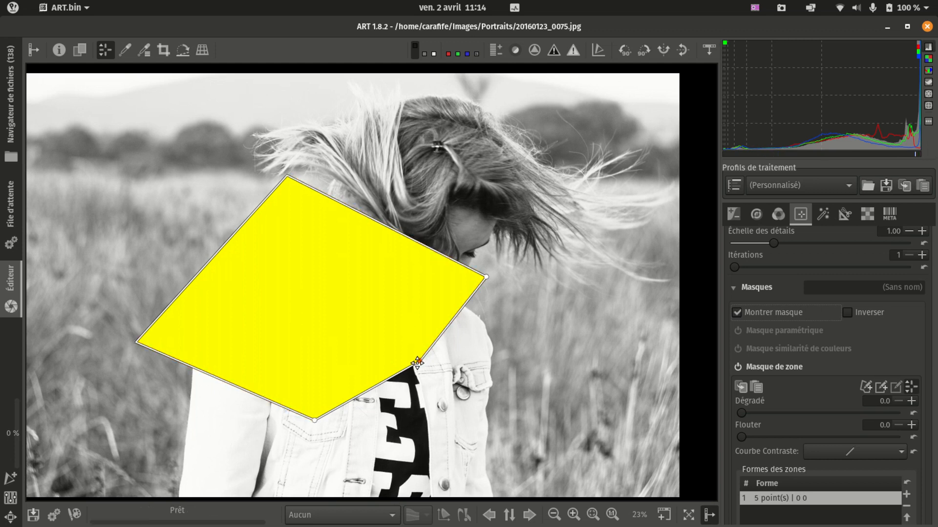
left_click(419, 360, "ctrl")
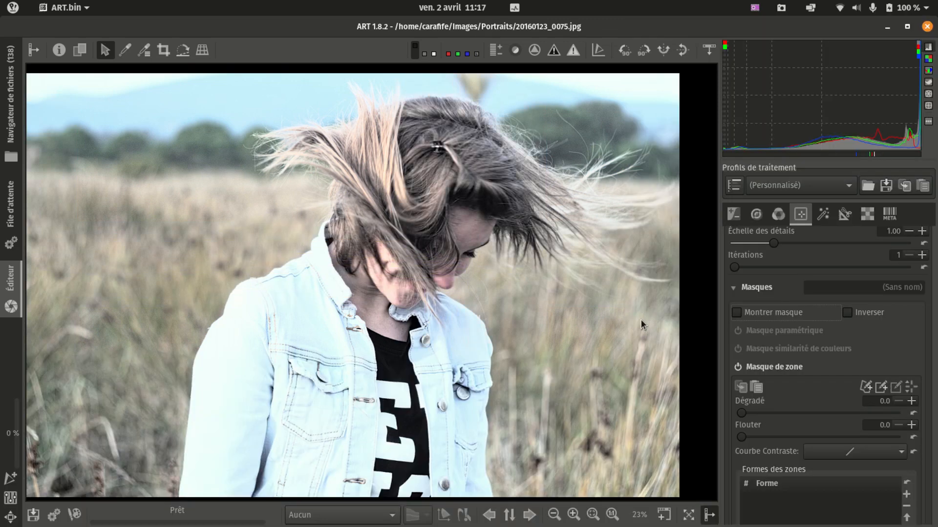
Step: Show the mask and draw a new four-point polygon between the grass, the woman's face and her jacket collar
left_click(736, 313)
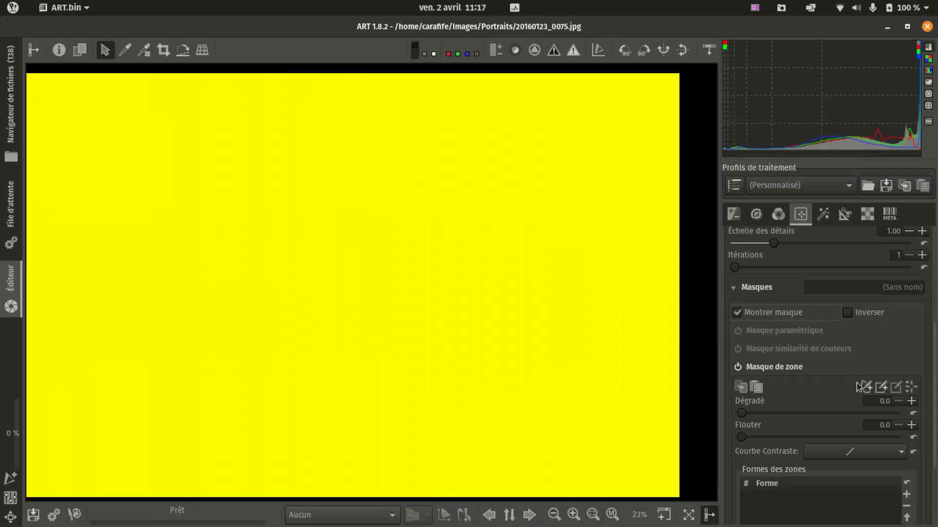
left_click(864, 387)
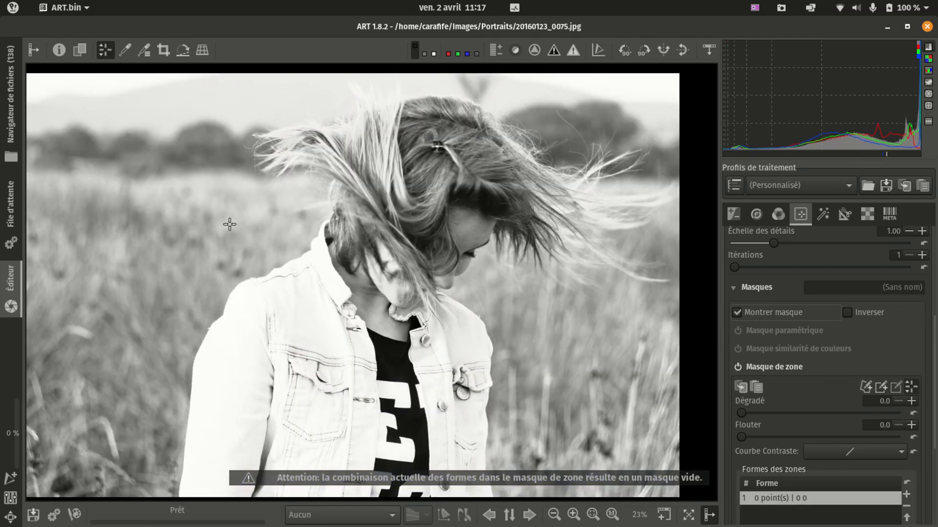
left_click(216, 205)
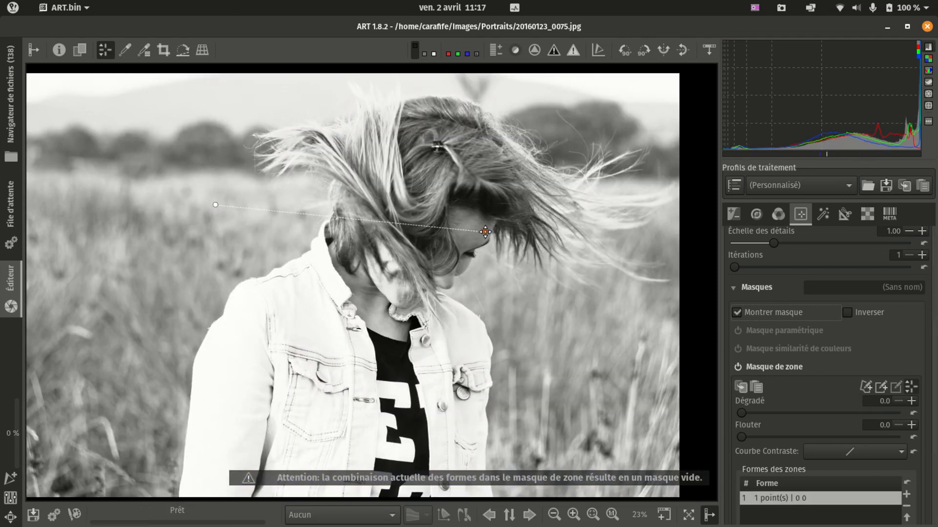
left_click(486, 232)
left_click(340, 347)
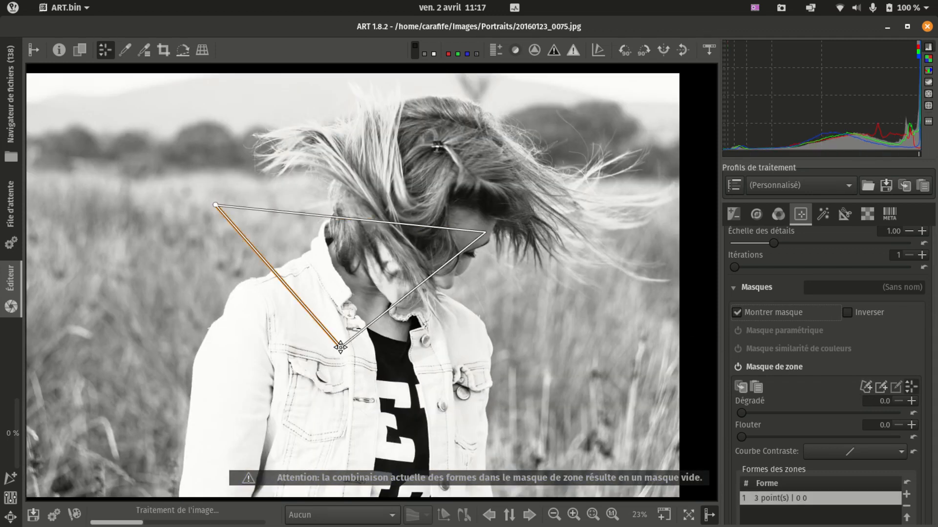
left_click(205, 309)
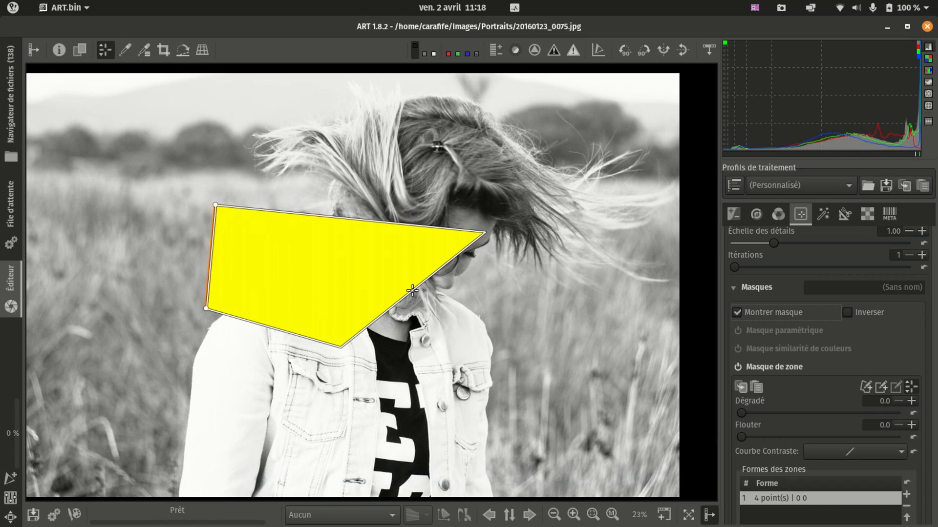
Step: Add six more points to the polygon across the grass, jacket and hair so that its edges cross each other
left_click(550, 340)
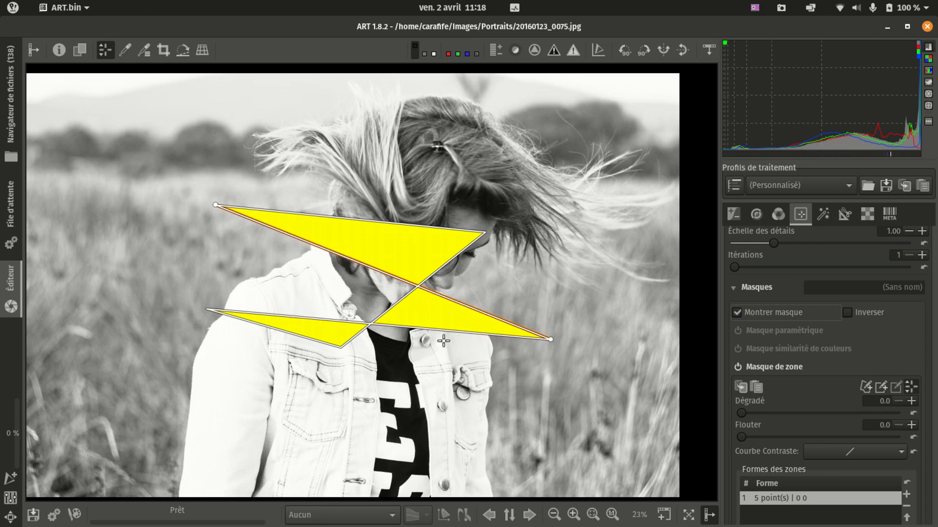
left_click(464, 453)
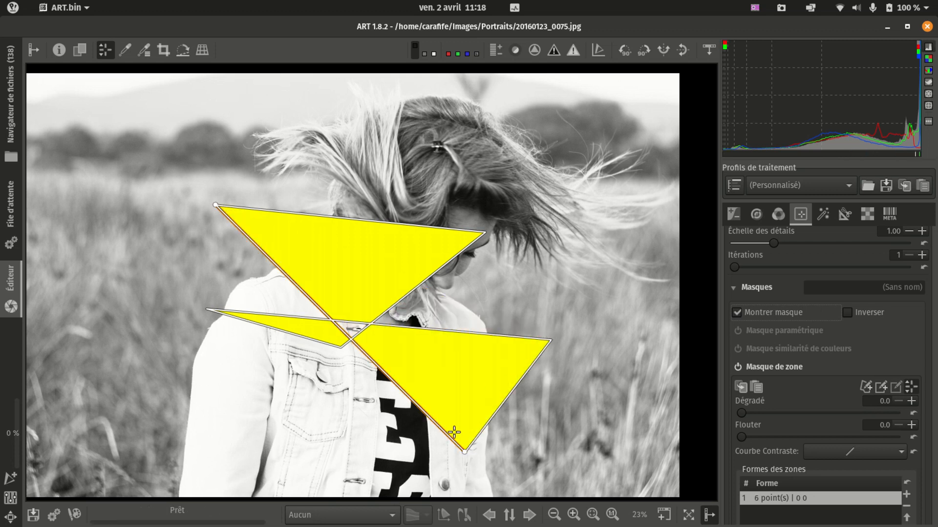
left_click(335, 437)
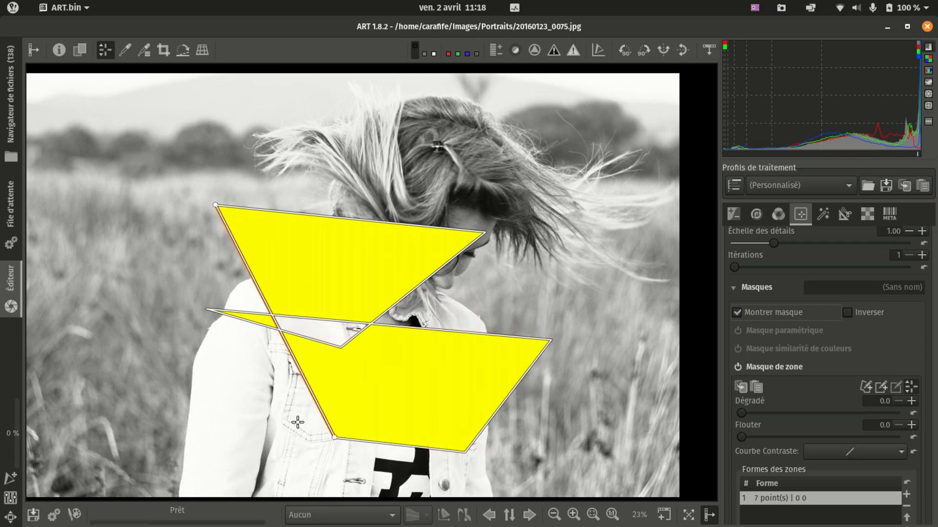
left_click(423, 153)
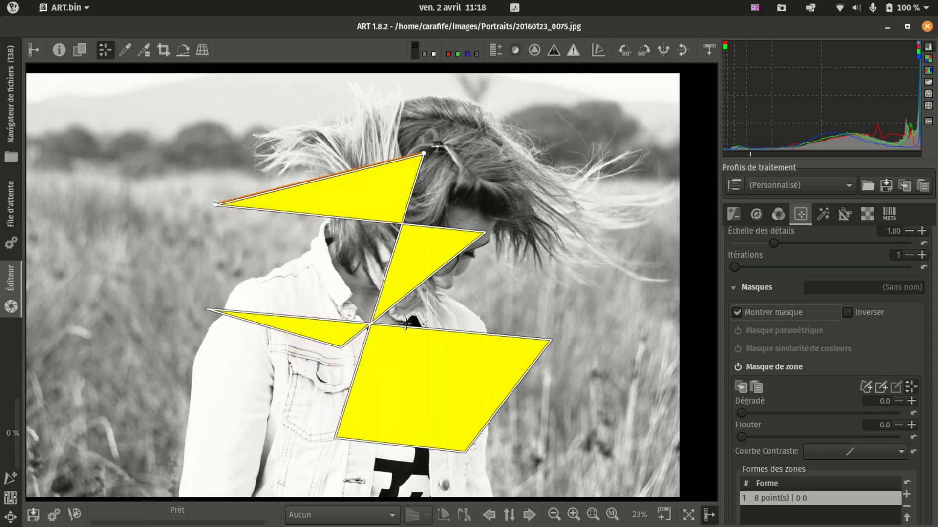
left_click(538, 431)
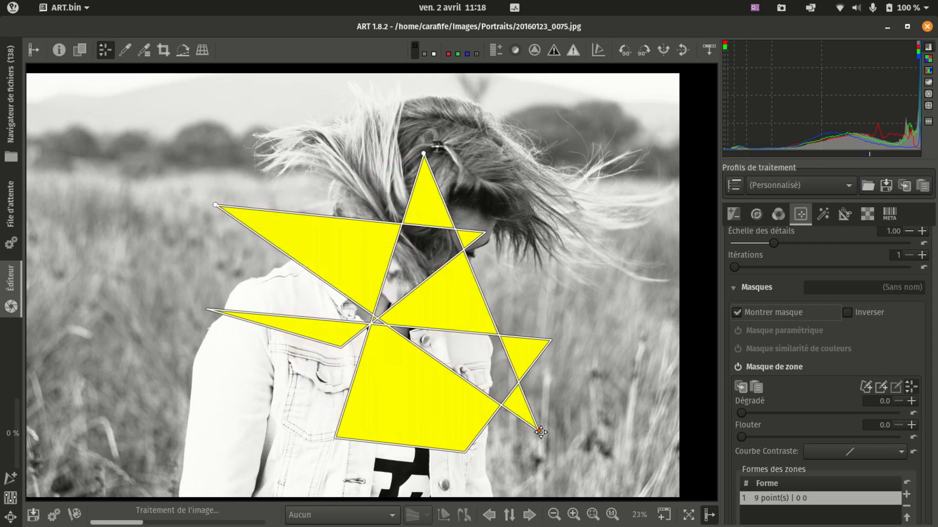
left_click(272, 152)
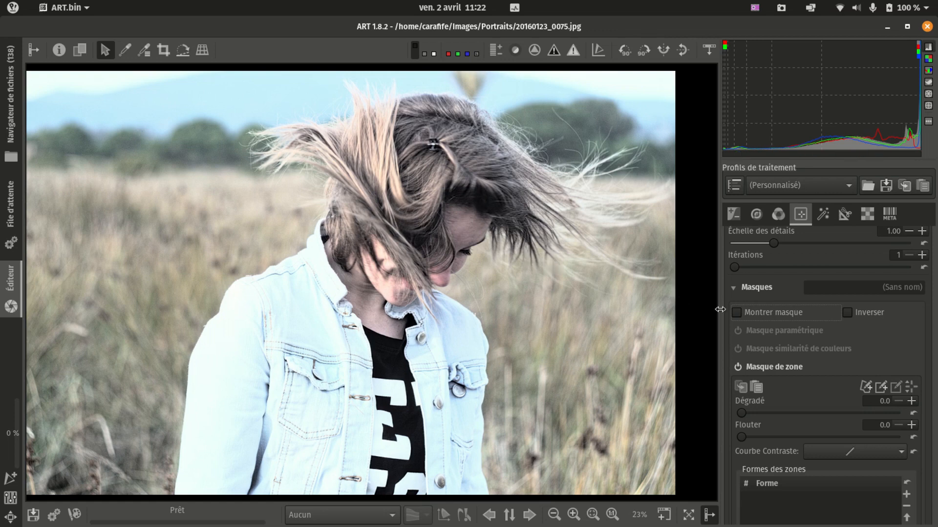
Step: Show the mask and draw a four-point polygon from the jacket shoulder over the hair to the face and chest
left_click(736, 312)
left_click(866, 388)
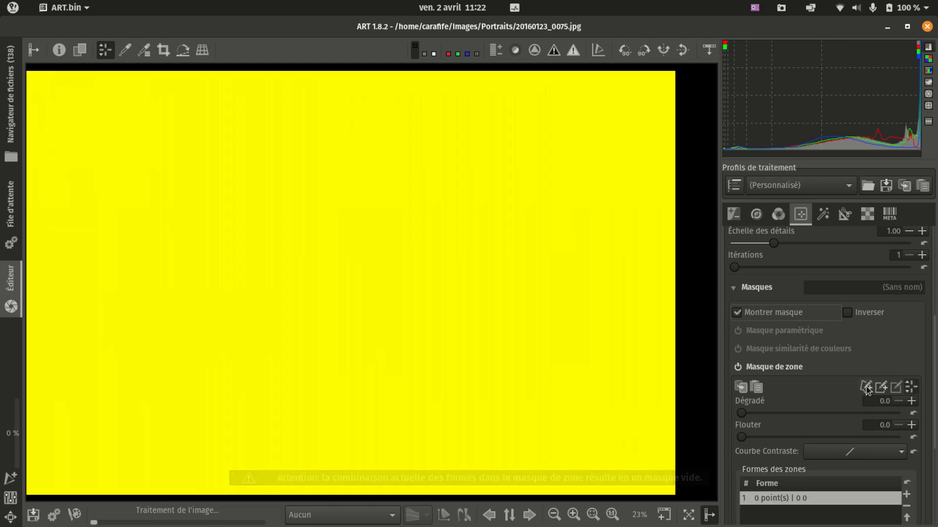
left_click(230, 293)
left_click(294, 157)
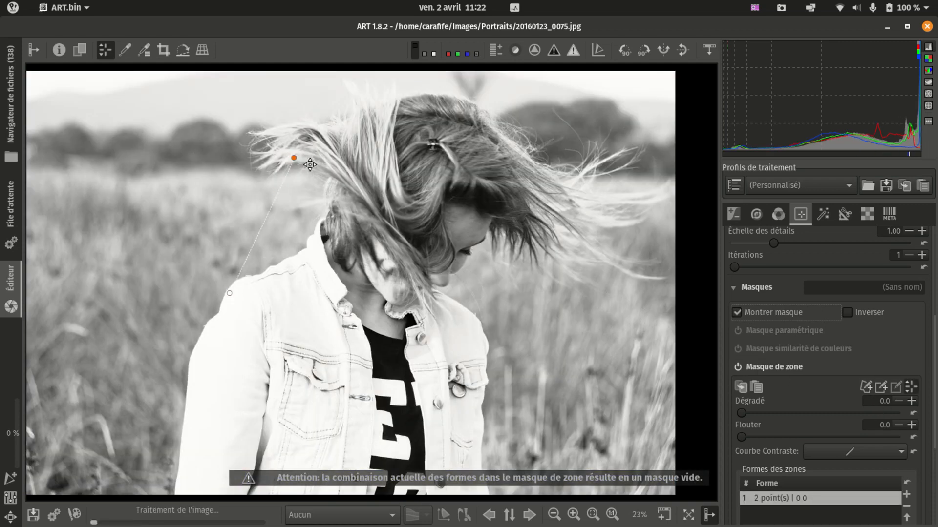
left_click(485, 232)
left_click(440, 345)
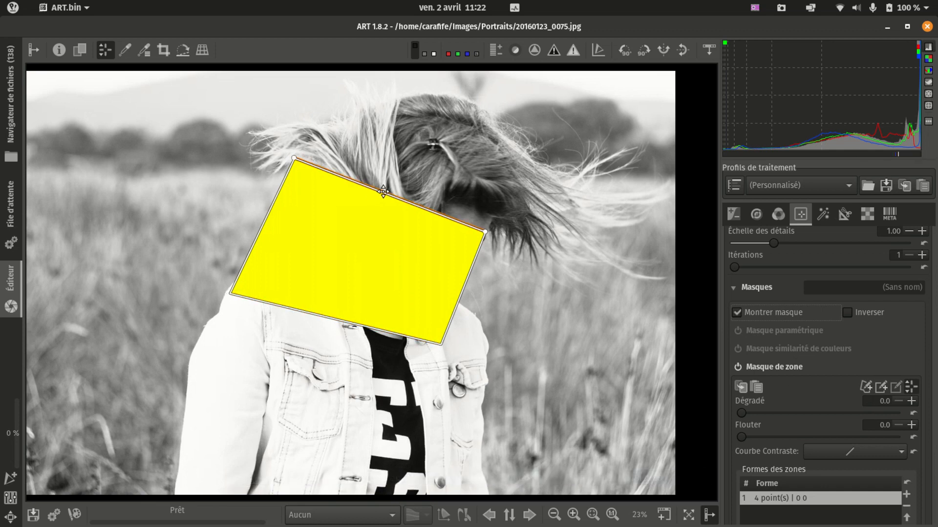
Step: Shift the whole polygon towards the sleeve, and curve its upper side with a rounded corner and a rounded point inserted over the hair
left_click_drag(383, 191, 354, 220)
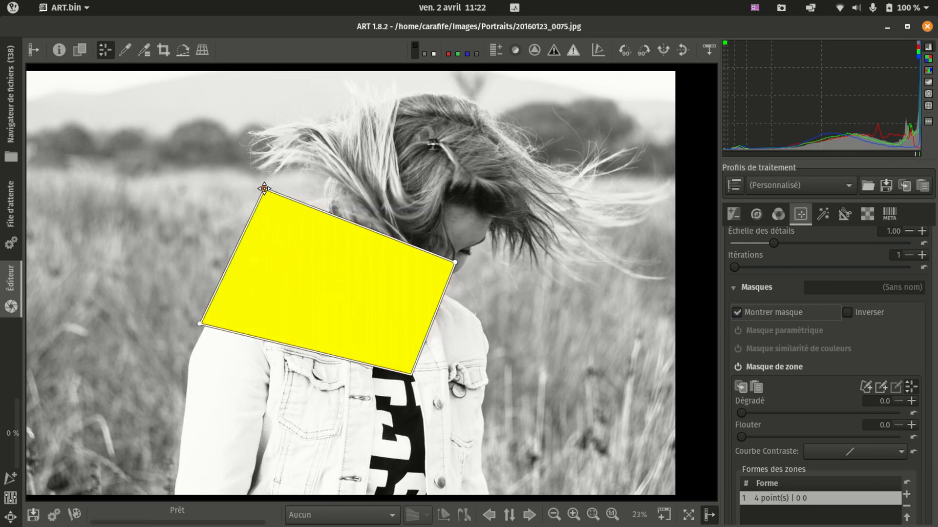
left_click_drag(264, 191, 265, 198)
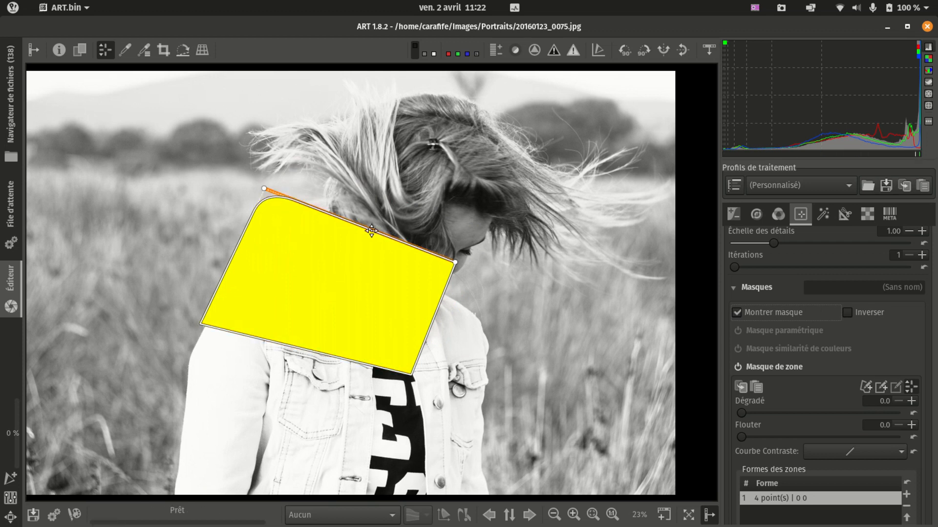
left_click_drag(371, 231, 418, 155)
Step: Pull a new sharp point from the polygon's right edge out over the grass, and move the whole shape slightly down and right
left_click(434, 313)
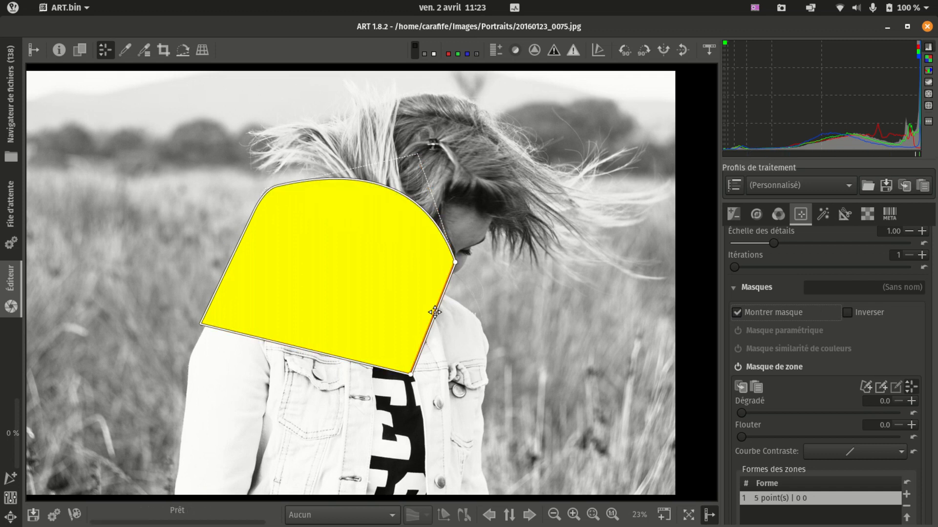
left_click_drag(434, 312, 523, 332)
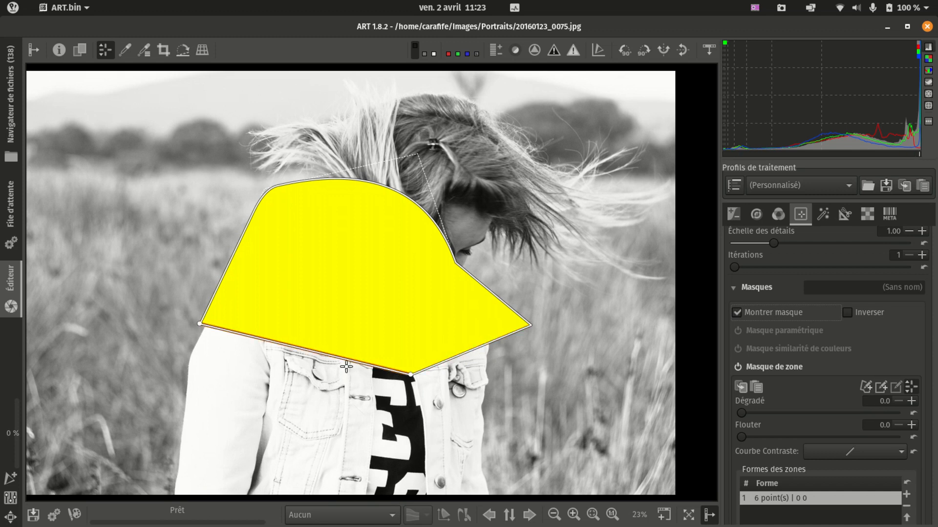
left_click_drag(343, 358, 334, 385)
left_click_drag(262, 325, 213, 341)
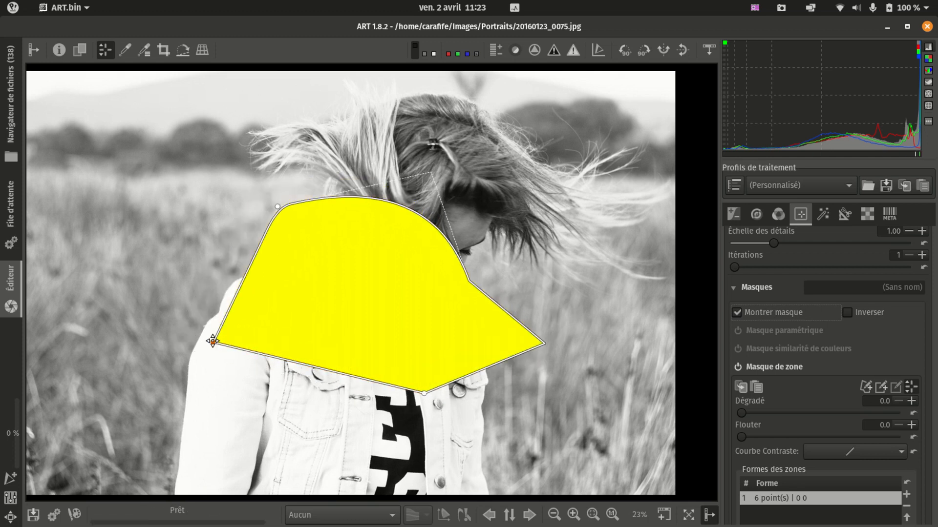
Step: Reshape the polygon with a rounded sleeve corner, a rounded point beside the face and a sharp point at the jacket's lower right edge
scroll(215, 341, "up", 4)
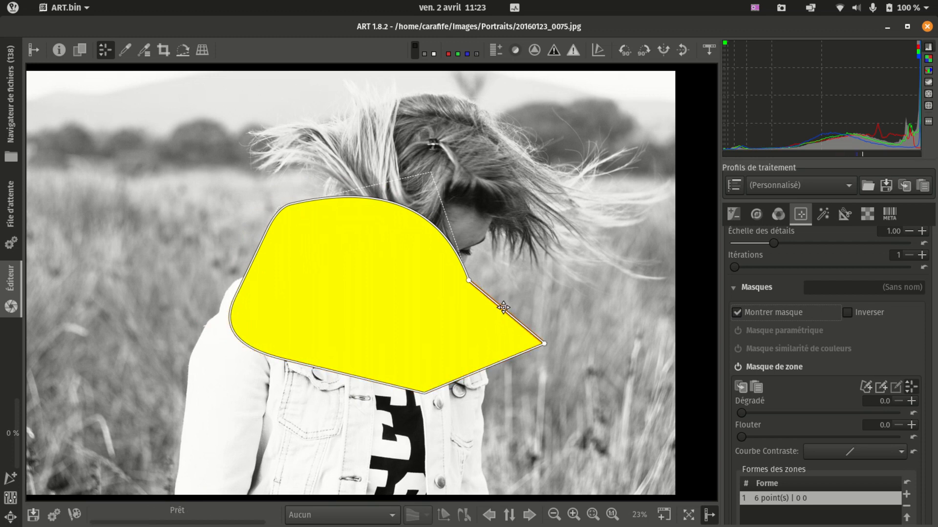
left_click_drag(503, 308, 555, 278)
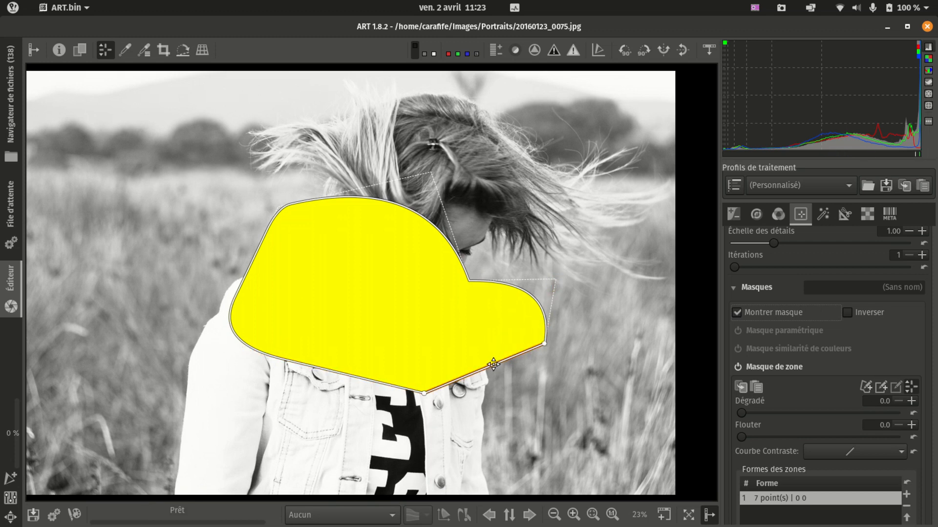
left_click_drag(488, 365, 520, 419)
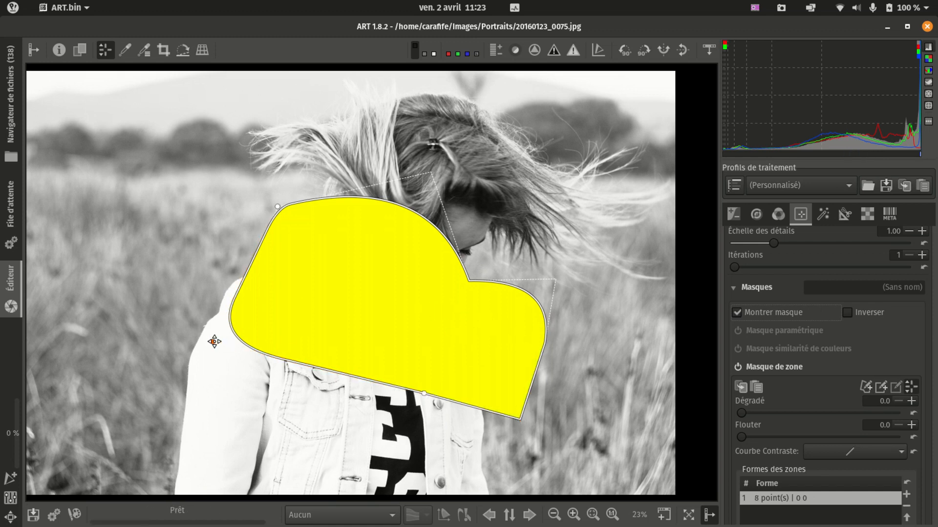
left_click_drag(213, 341, 203, 419)
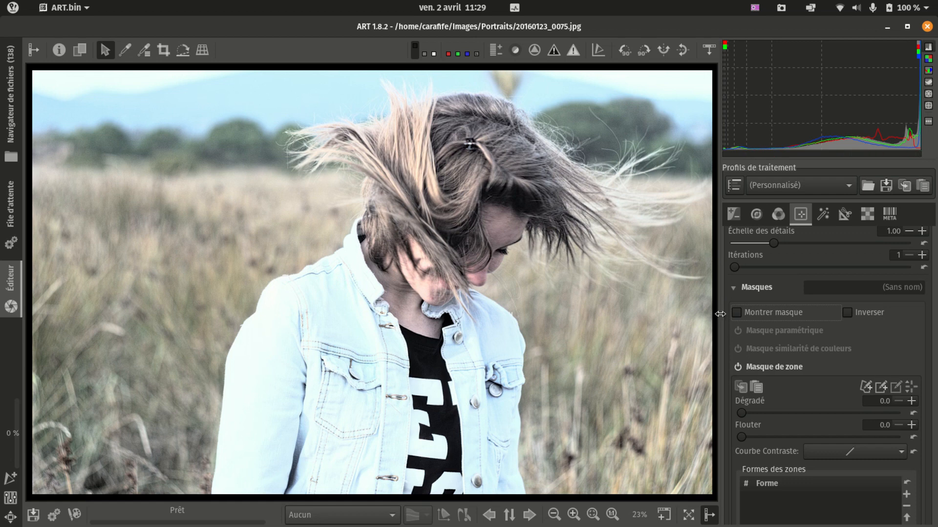
Step: Show the mask and start a new polygon that traces the jacket's outer sleeve edge from mid-sleeve up to the shoulder corner
left_click(736, 312)
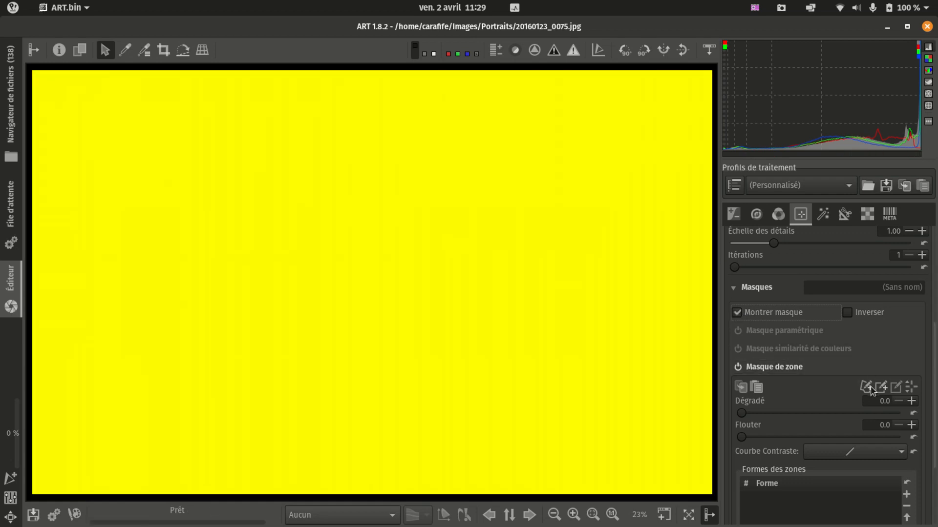
left_click(871, 389)
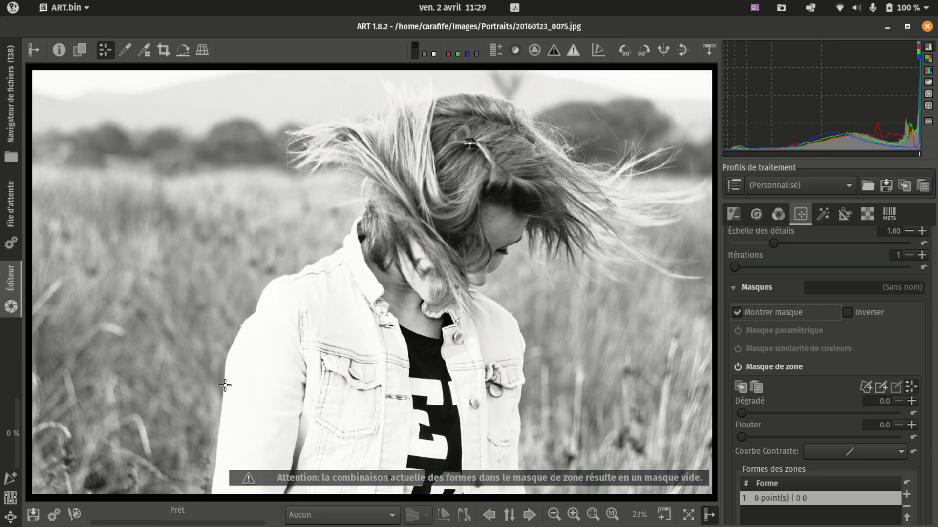
left_click(224, 385)
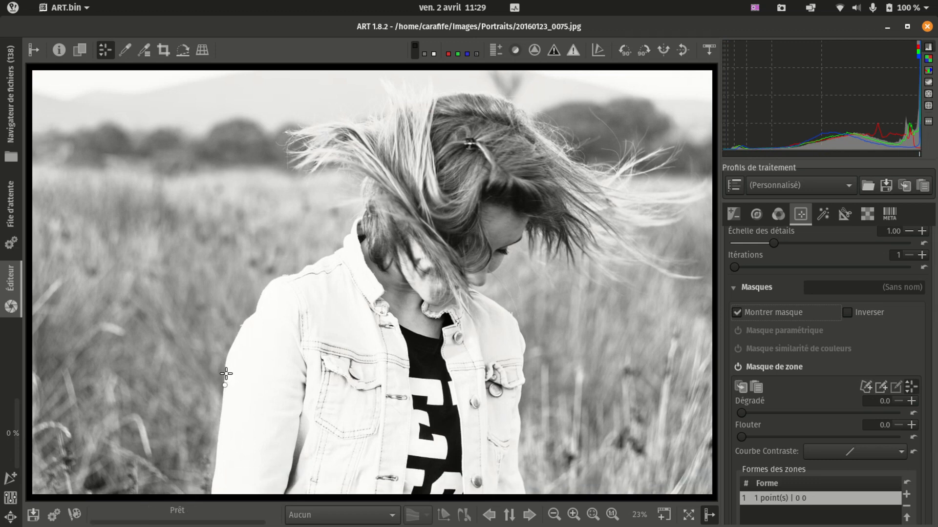
left_click(223, 371)
left_click(234, 339)
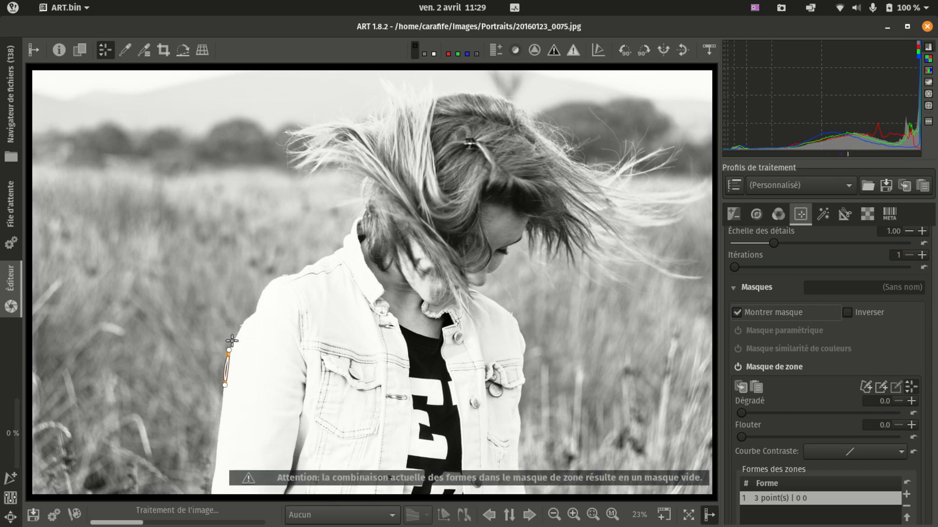
left_click(235, 337)
left_click(248, 319)
left_click(254, 313)
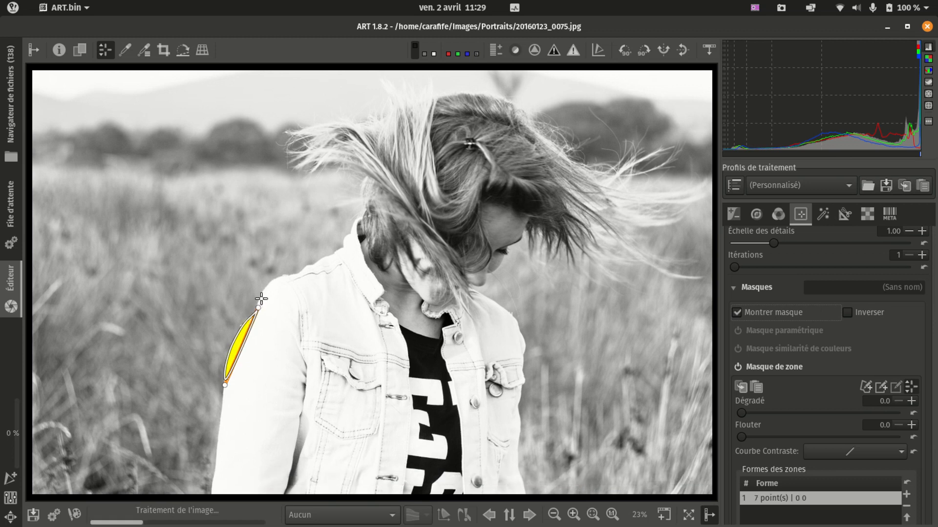
left_click(258, 302)
left_click(262, 294)
left_click(267, 283)
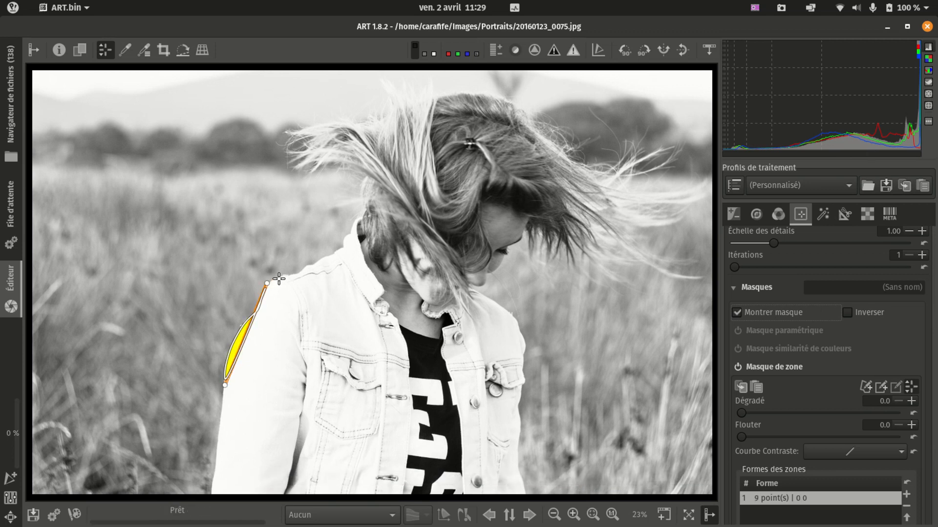
Step: Continue the polygon along the top of the jacket shoulder, point by point, to the base of the collar
left_click(280, 277)
left_click(288, 274)
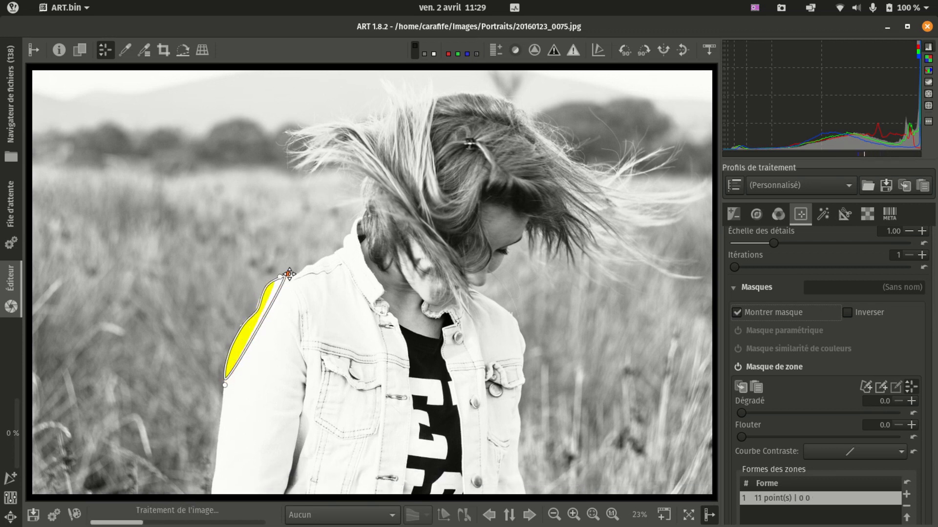
left_click(296, 272)
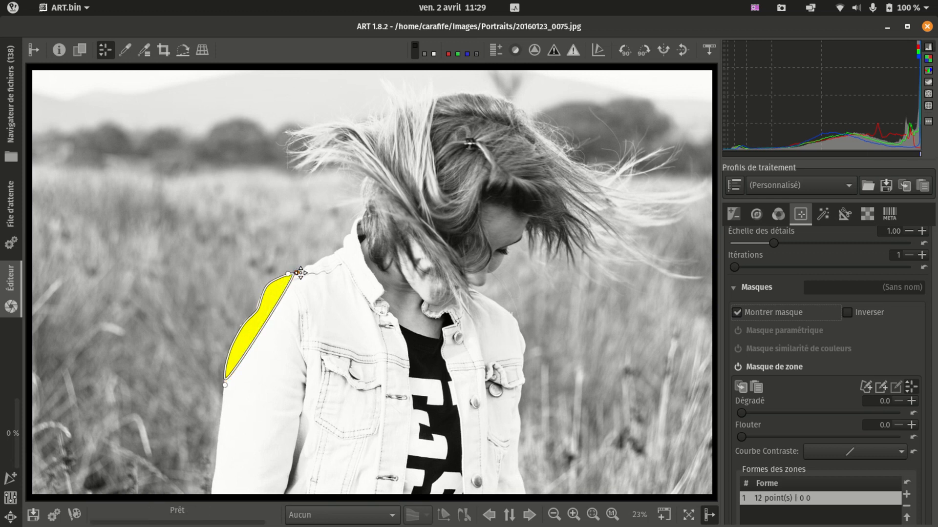
left_click(306, 266)
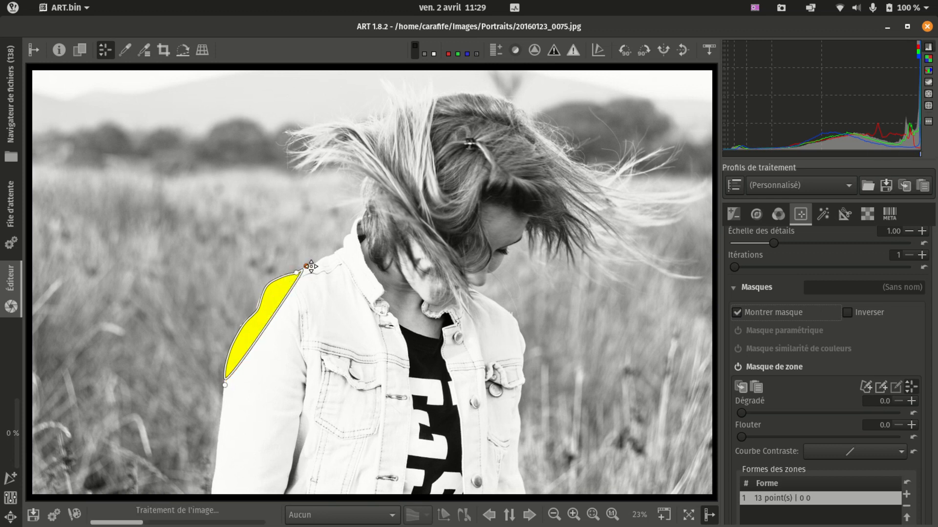
left_click(311, 266)
left_click(323, 260)
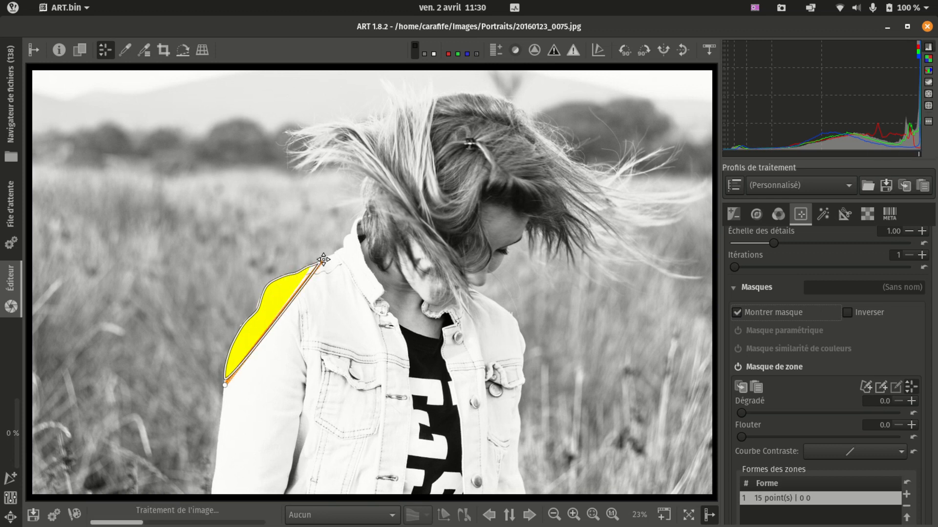
left_click(333, 255)
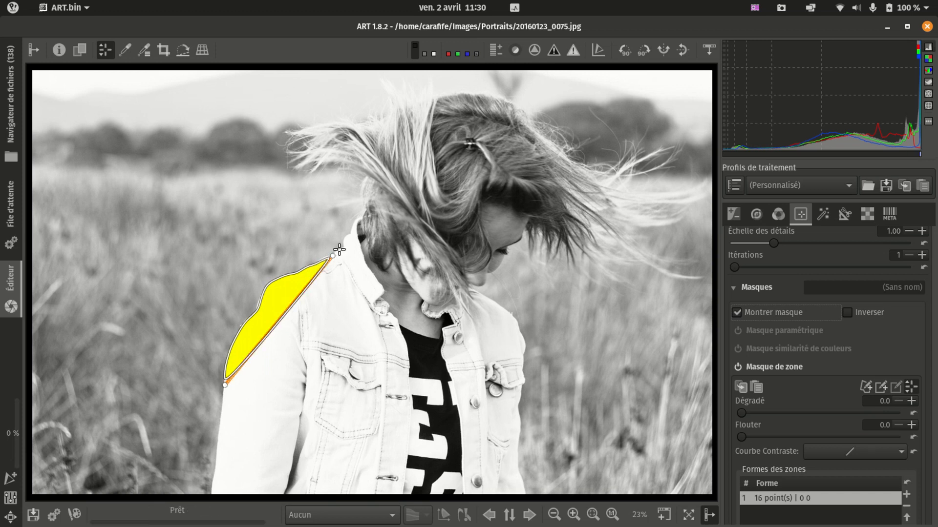
left_click(339, 251)
left_click(344, 244)
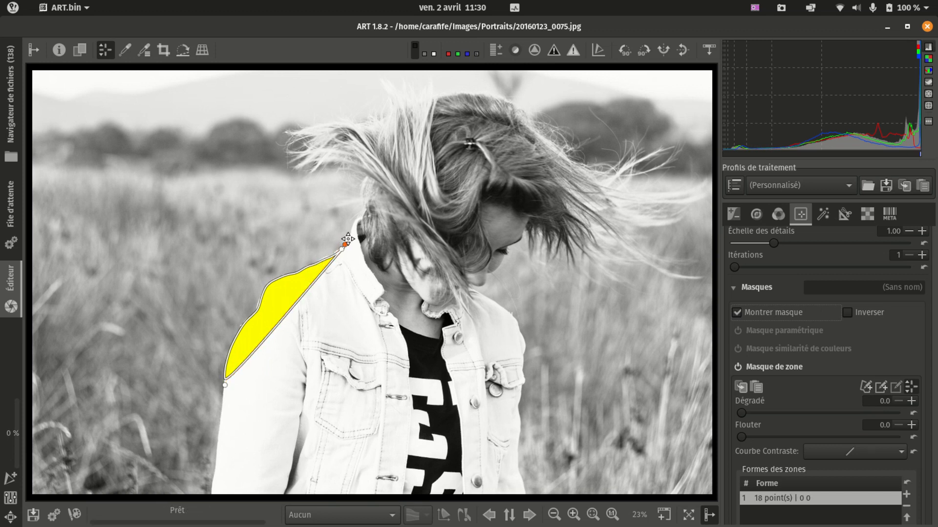
Step: Trace the polygon up the back of the collar, around its tip and down along the hair
left_click(349, 230)
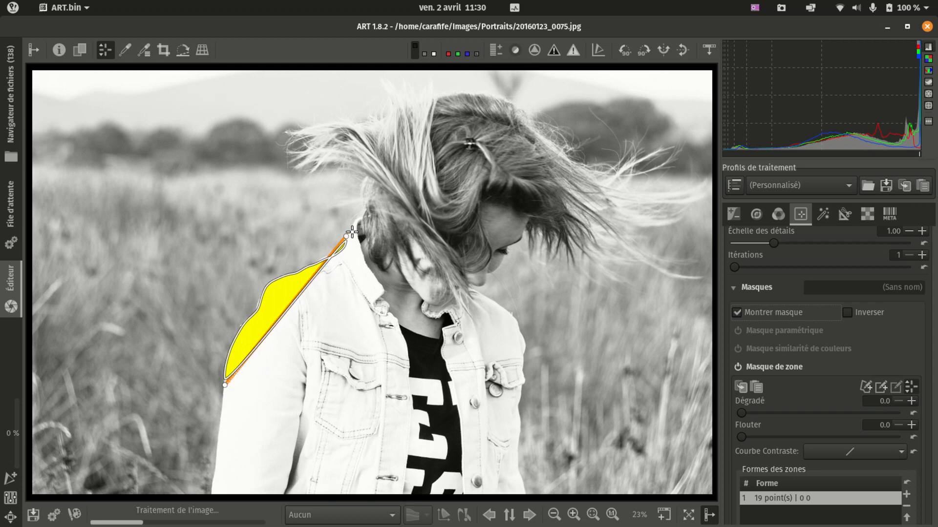
left_click(354, 223)
left_click(361, 219)
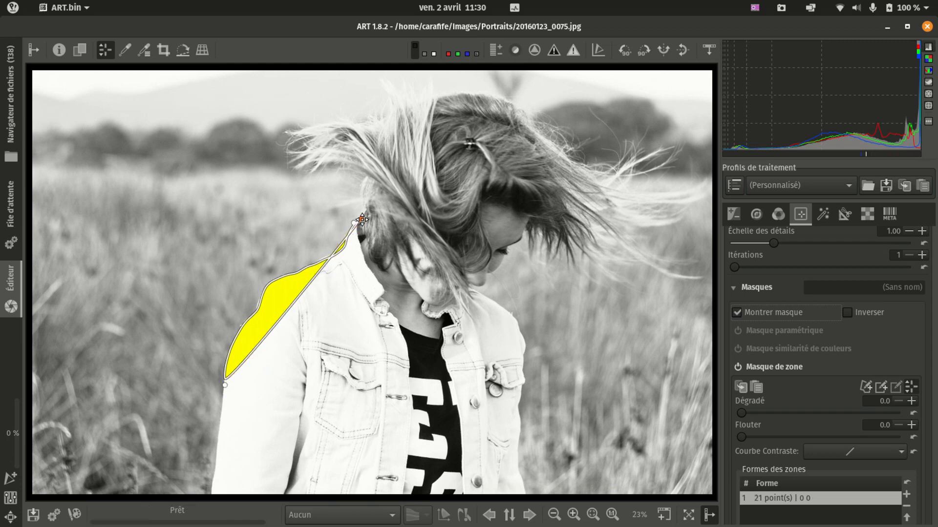
left_click(360, 226)
left_click(358, 238)
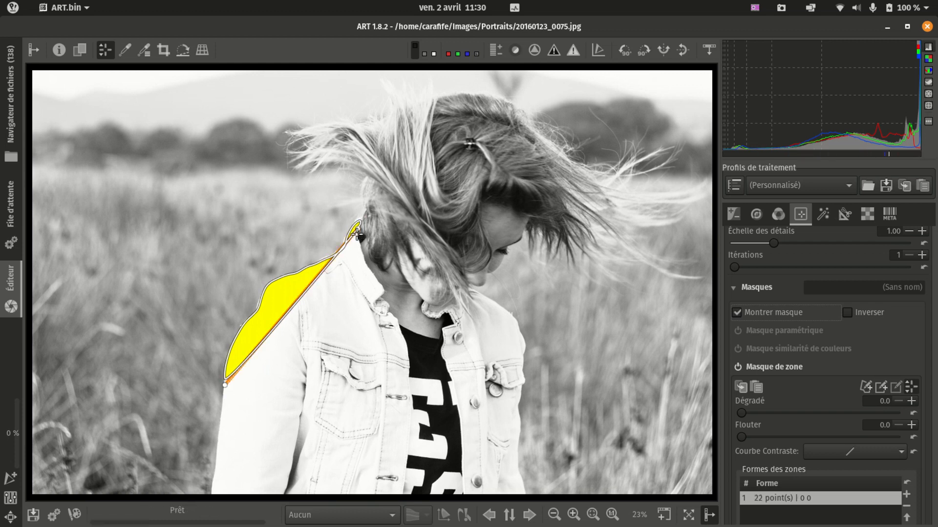
left_click(362, 252)
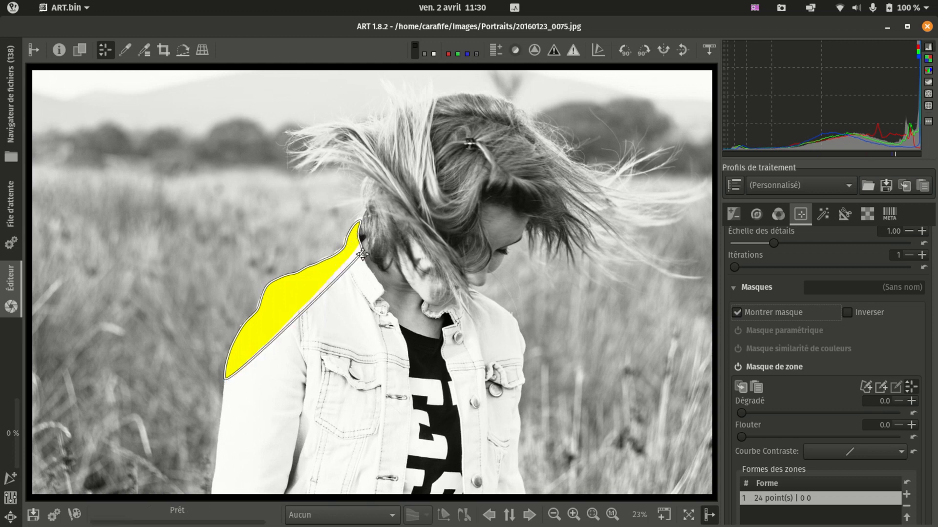
Step: Extend the polygon down the collar's inner edge beside the neck to the collar's lower corner
left_click(366, 260)
left_click(369, 267)
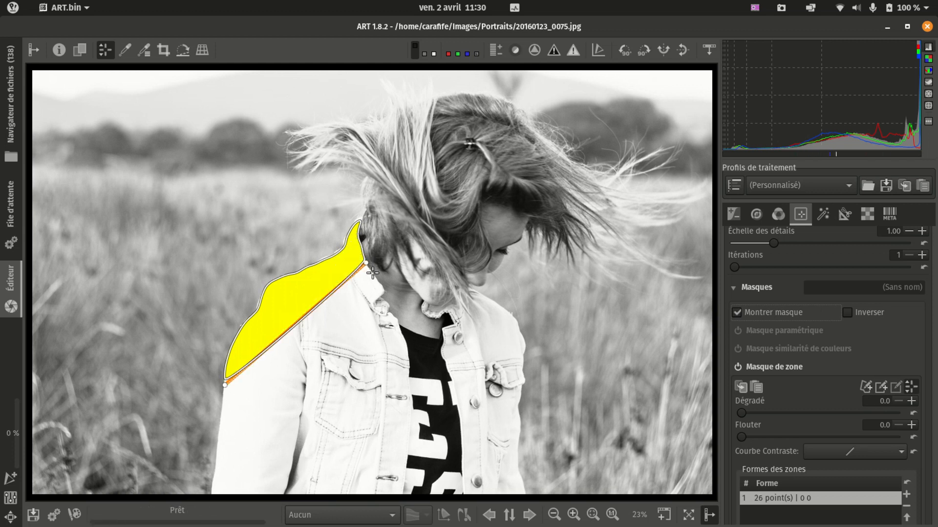
left_click(374, 274)
left_click(379, 282)
left_click(384, 291)
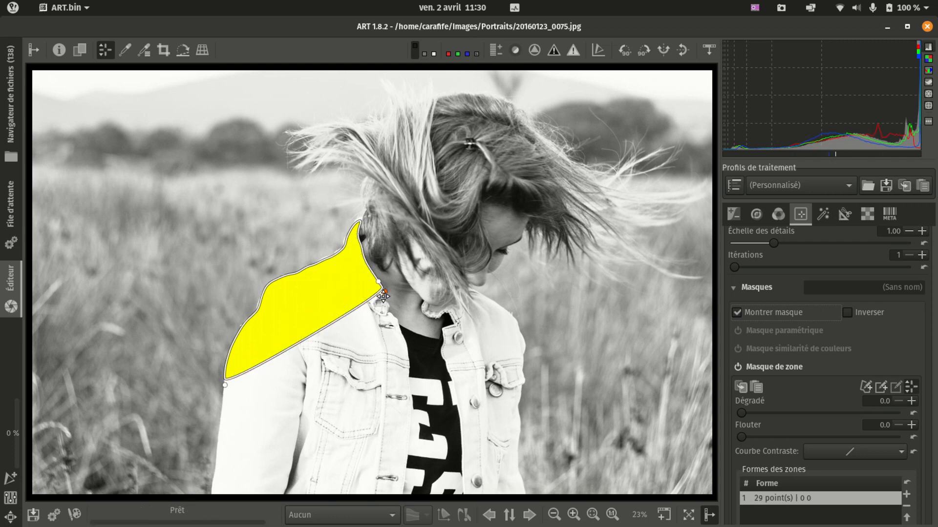
Step: Follow the notch beneath the collar with polygon points, ending beside the black T-shirt's neckline
left_click(377, 310)
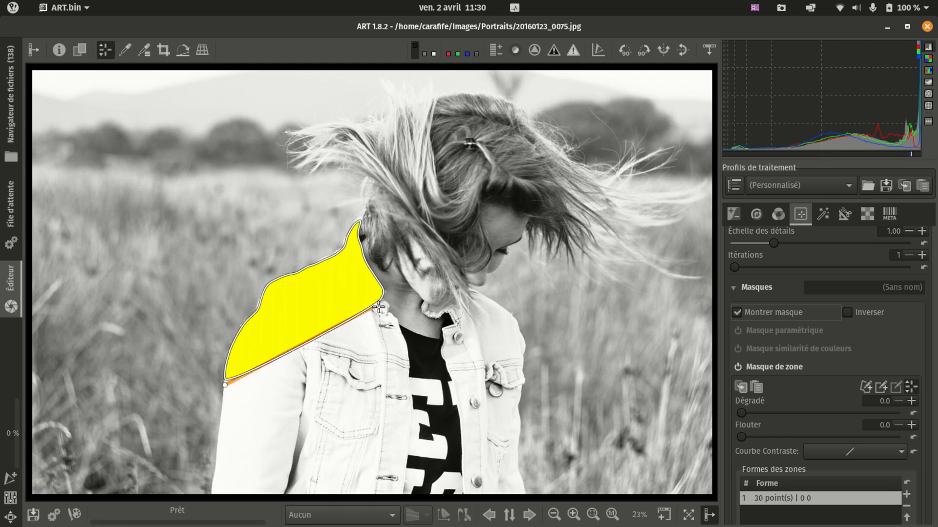
left_click(390, 306)
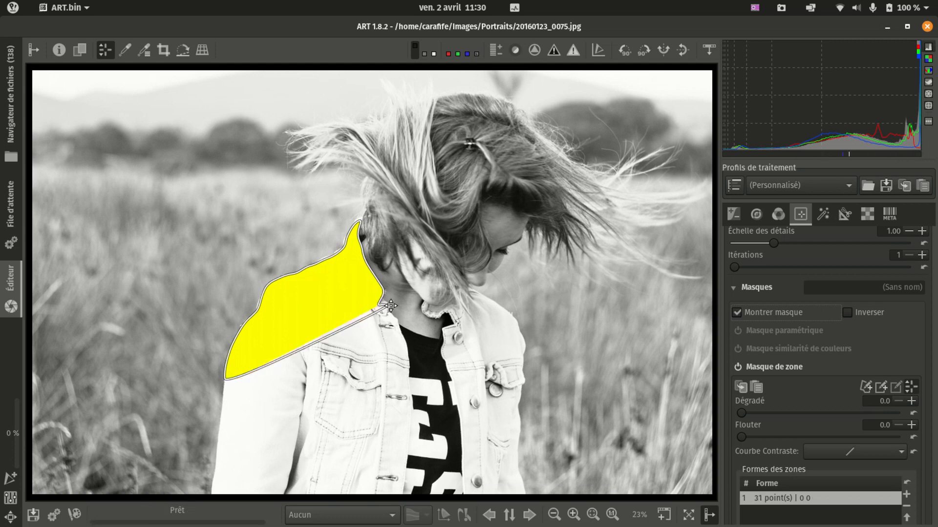
left_click(391, 310)
left_click(397, 318)
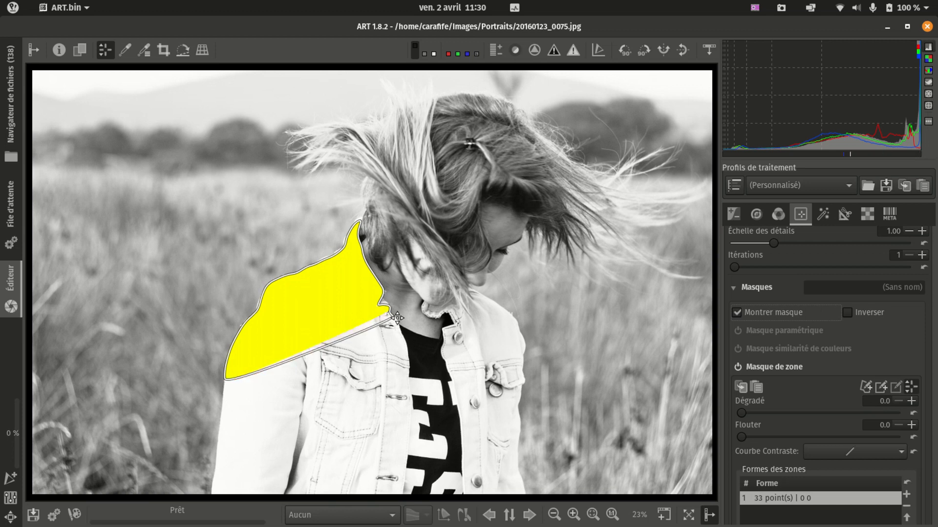
left_click(397, 318)
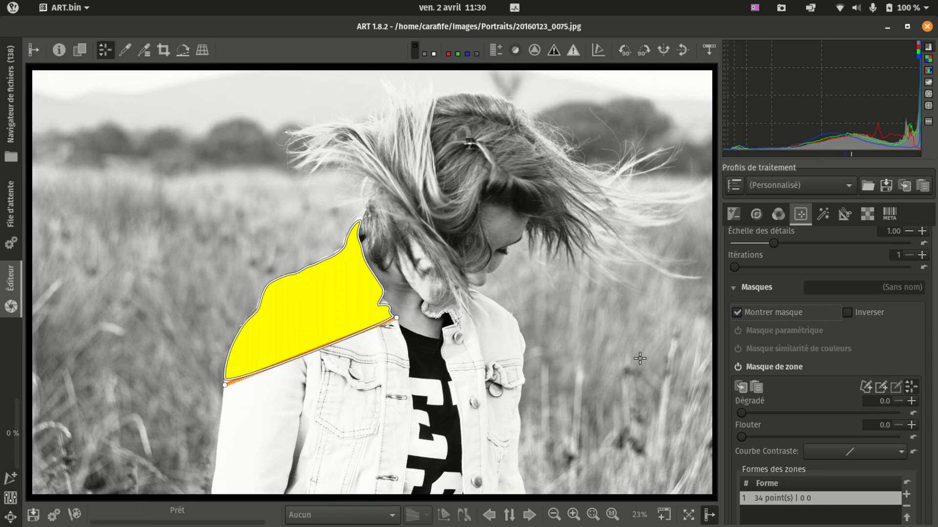
Step: Complete the polygon with sharp points over the grass beside the jacket and on the lower jacket front
left_click(618, 337)
left_click(559, 394)
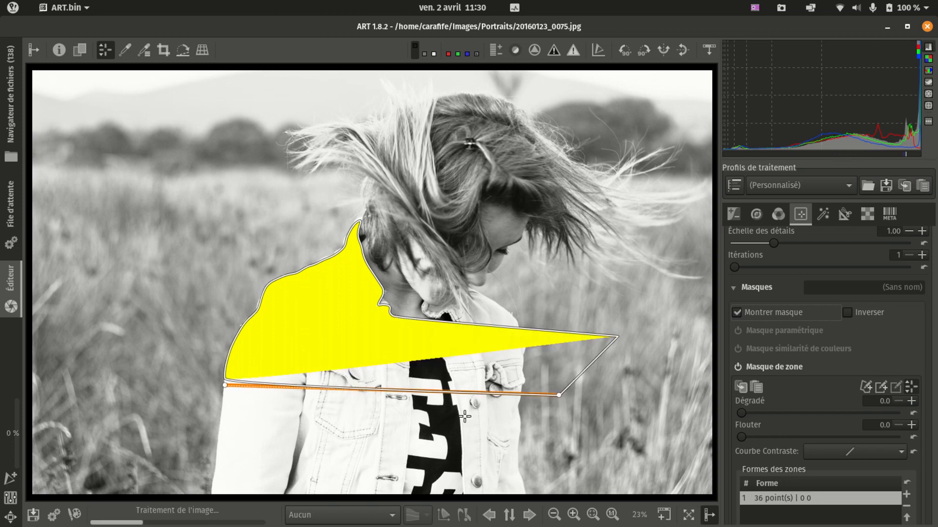
left_click(362, 443)
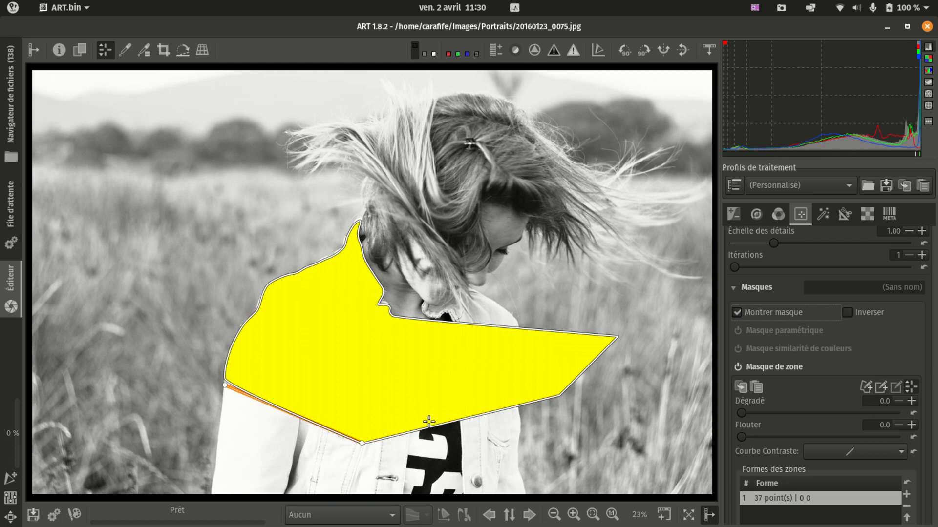
Step: Curve the polygon's lower edge with a rounded point inserted near the T-shirt, and move its lower-right corner slightly outward
left_click(463, 419)
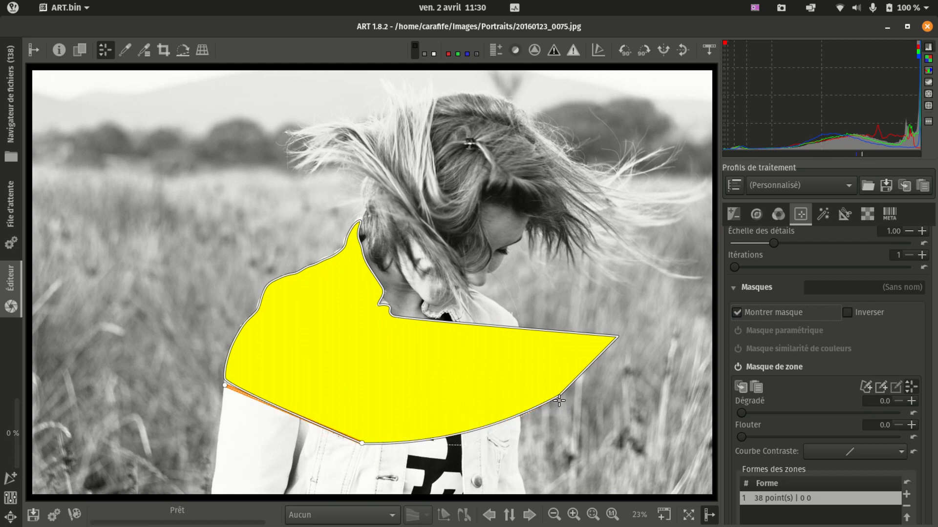
left_click_drag(559, 395, 566, 402)
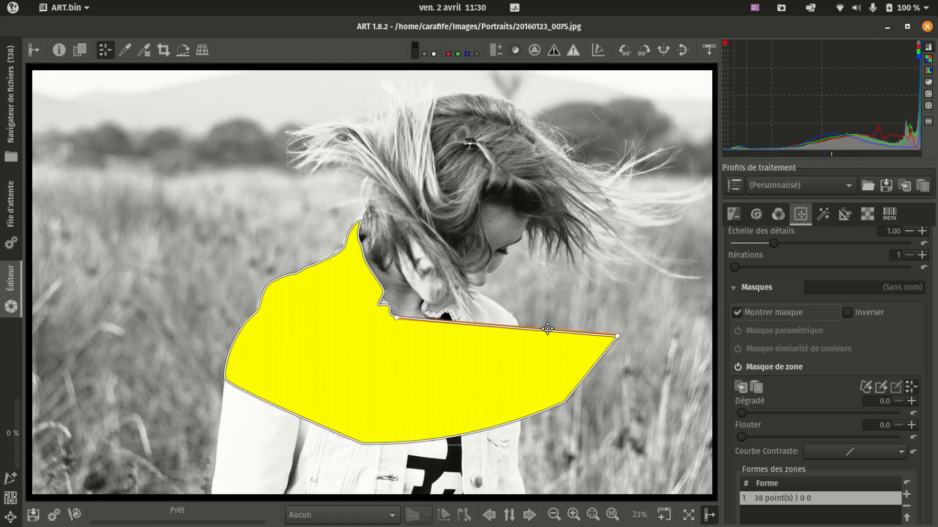
mouse_move(539, 330)
left_mouse_down()
mouse_move(543, 318)
mouse_move(539, 328)
left_mouse_up()
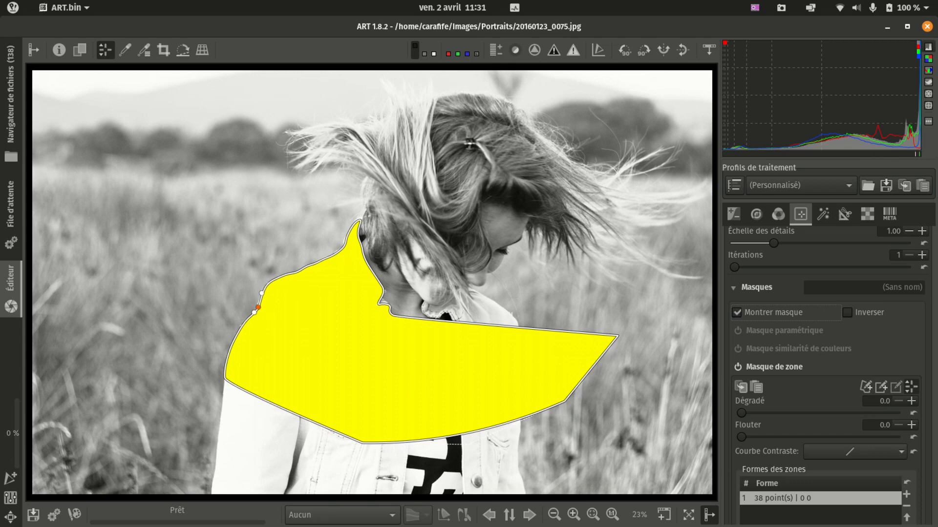
Step: Insert a point on the polygon's shoulder edge and add a rounded point out over the grass above the shoulder
key("1")
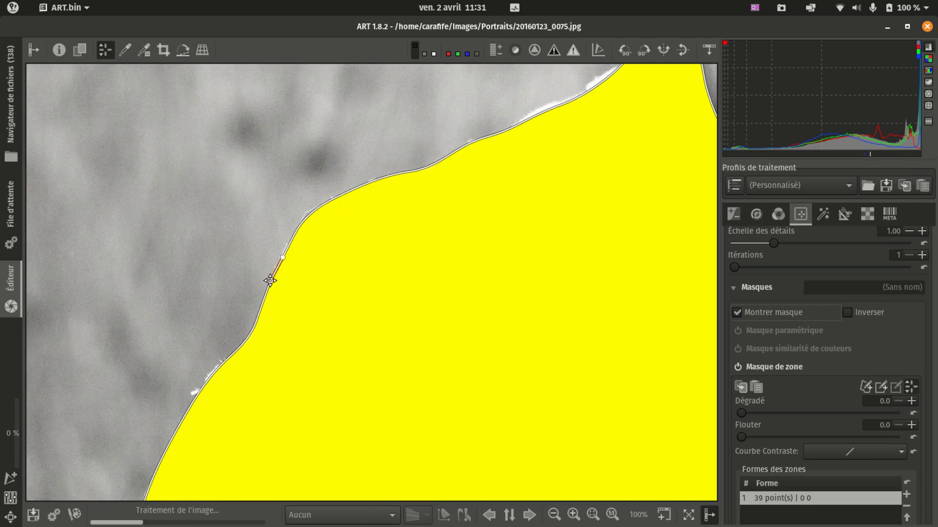
left_click(269, 280)
mouse_move(270, 280)
left_mouse_down()
mouse_move(200, 342)
mouse_move(118, 251)
mouse_move(359, 116)
left_mouse_up()
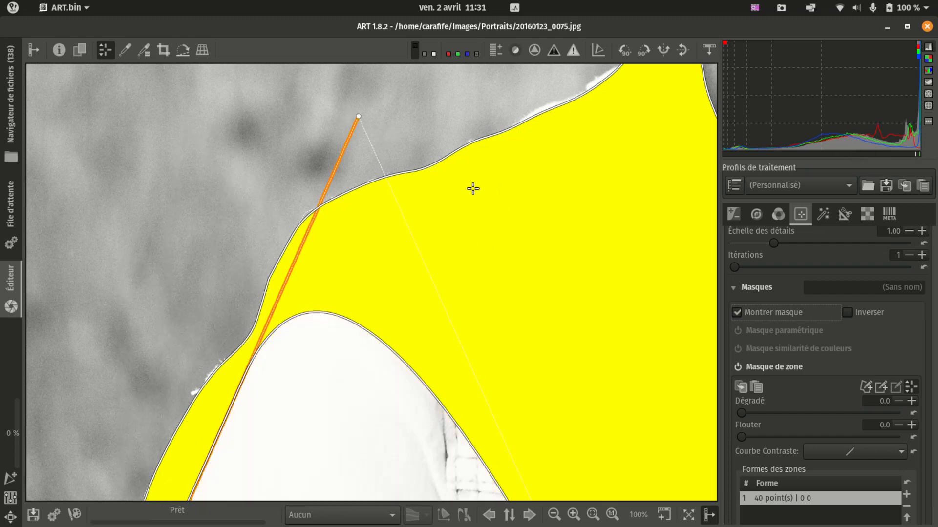
Step: Add five more sharp points over the grass, beside the face, above the shoulder and on the sleeve, making the polygon cross itself
scroll(283, 233, "down", 4)
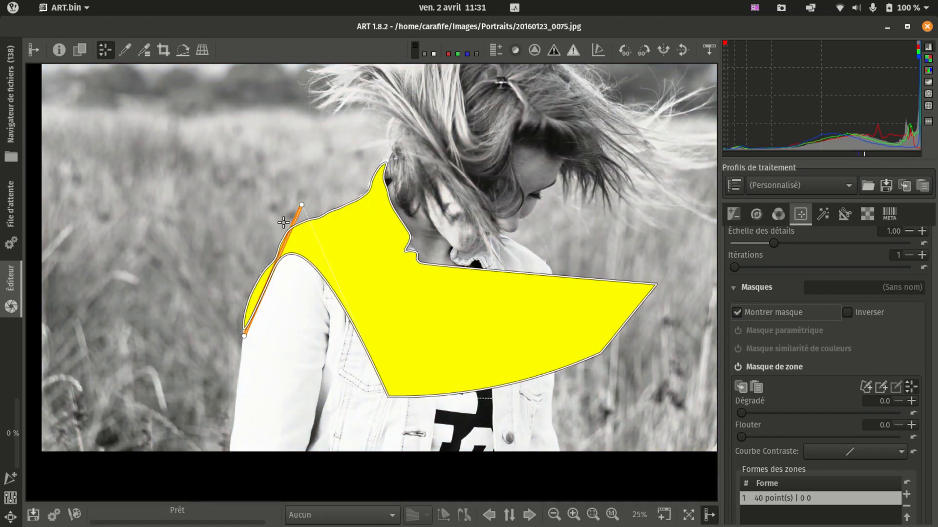
left_click(615, 394)
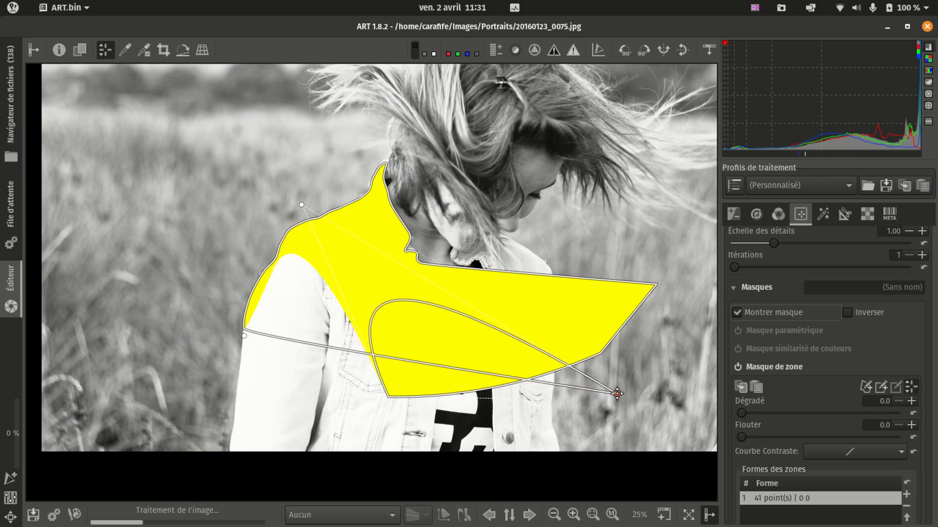
left_click(610, 210)
left_click(273, 138)
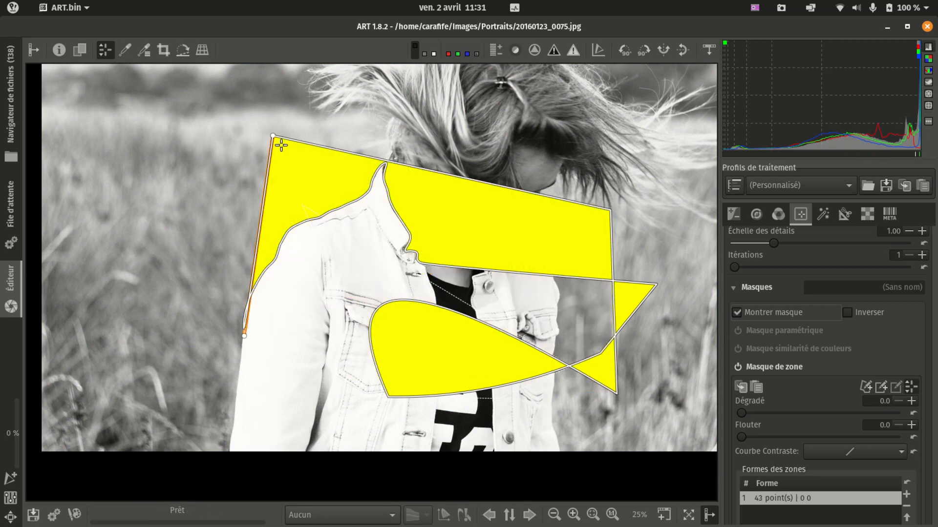
left_click(240, 377)
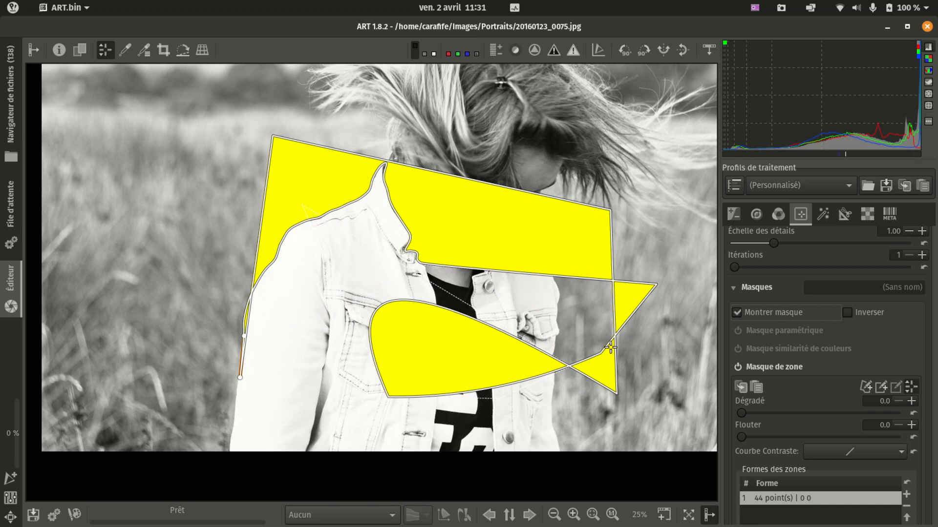
left_click(658, 358)
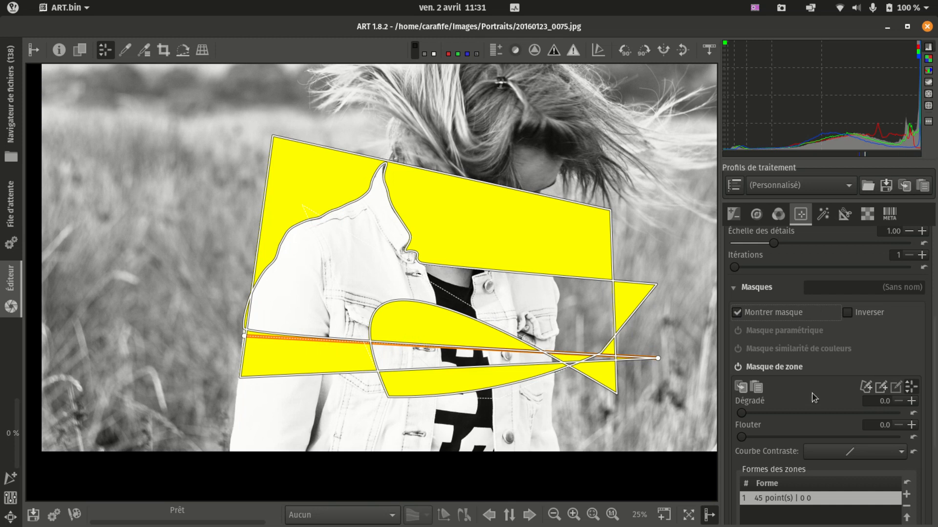
scroll(814, 390, "down", 1)
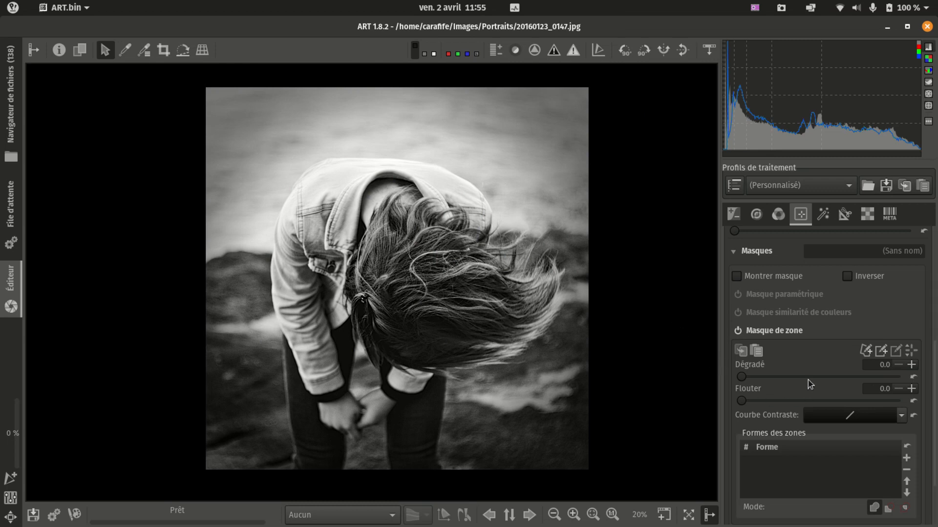
Step: Draw a tall narrow rectangle mask about 10.7 wide and 66.6 high along the jacket sleeve, and show the mask
scroll(801, 376, "down", 3)
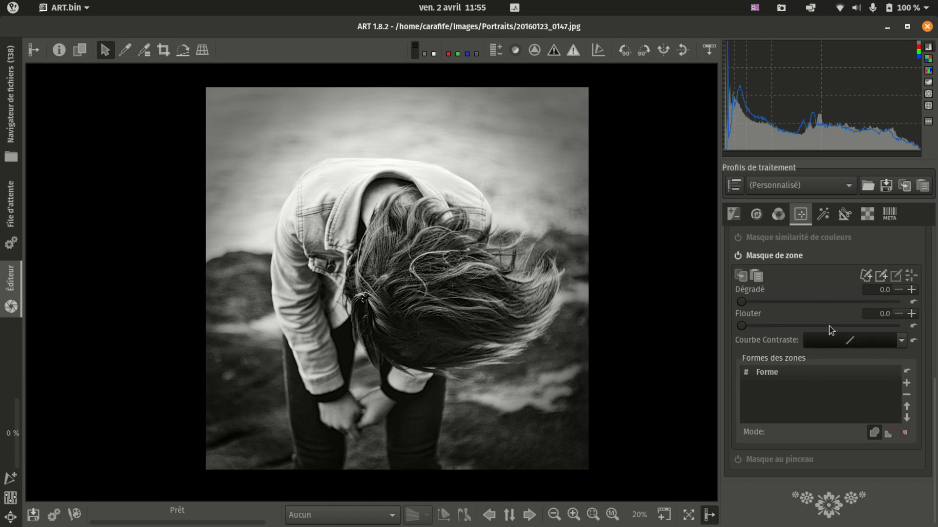
left_click(881, 279)
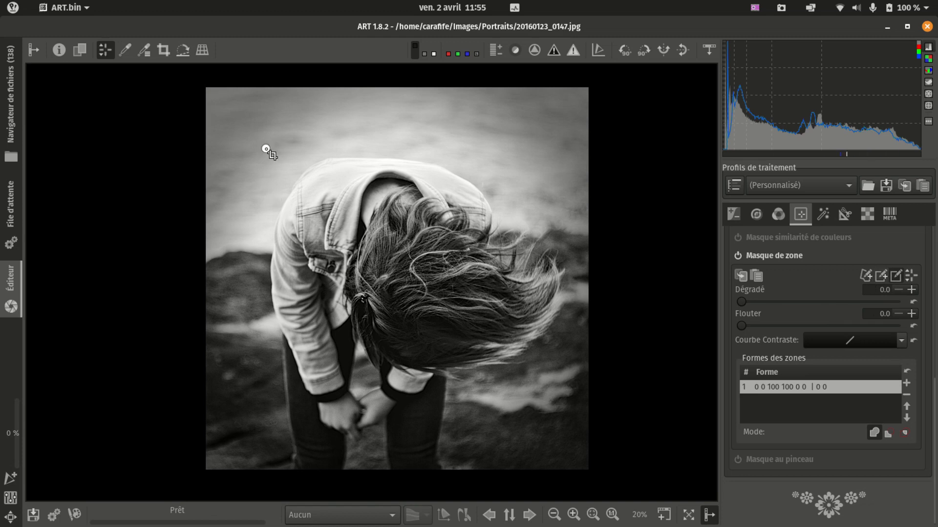
left_click_drag(264, 148, 315, 415)
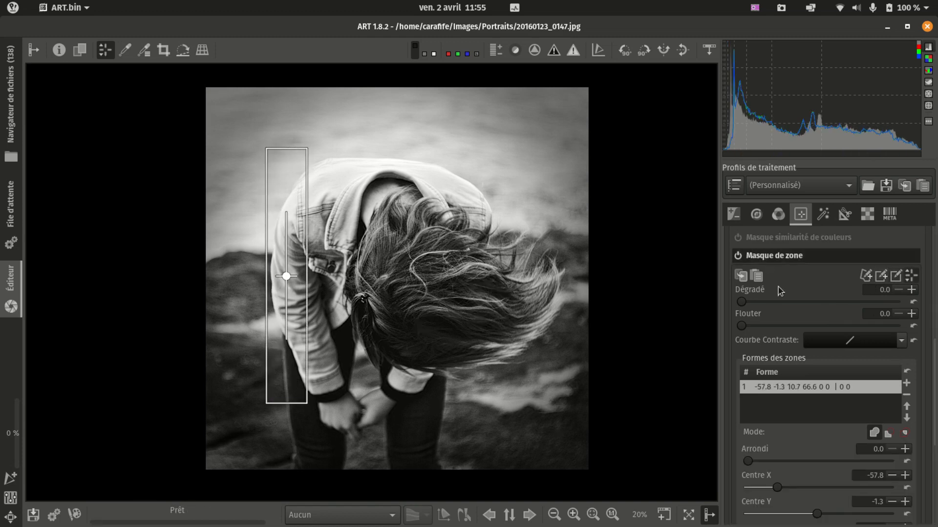
scroll(779, 298, "up", 3)
left_click(736, 313)
scroll(830, 293, "down", 5)
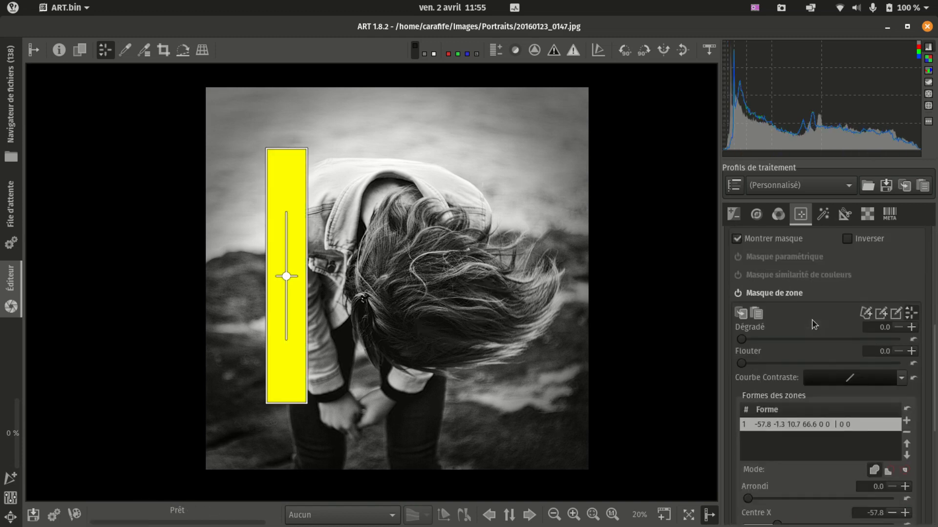
Step: Add a second, horizontal rectangle about 44.9 wide and 8.9 high across the woman's hair
scroll(849, 252, "up", 3)
left_click(881, 275)
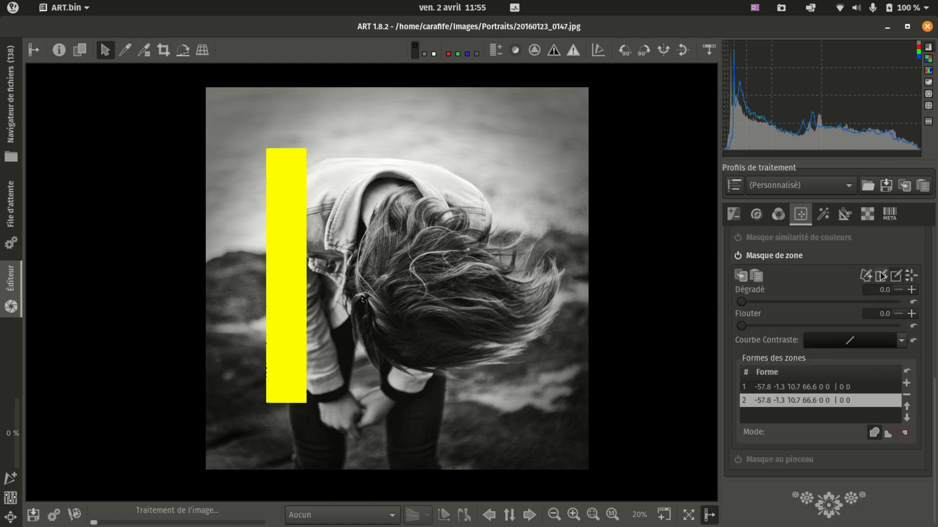
left_click_drag(391, 253, 563, 287)
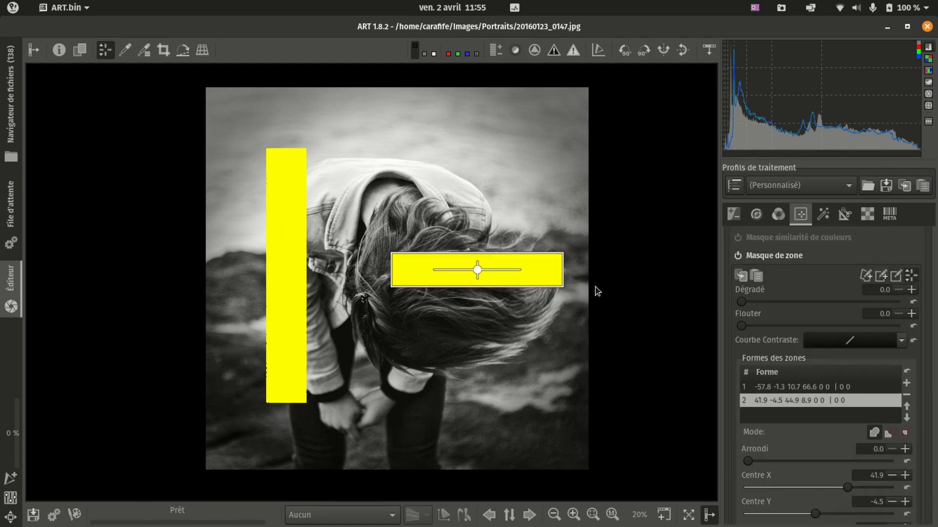
Step: Alternate the selection between the sleeve and hair rectangles in the shape list, ending on the hair rectangle
left_click(811, 388)
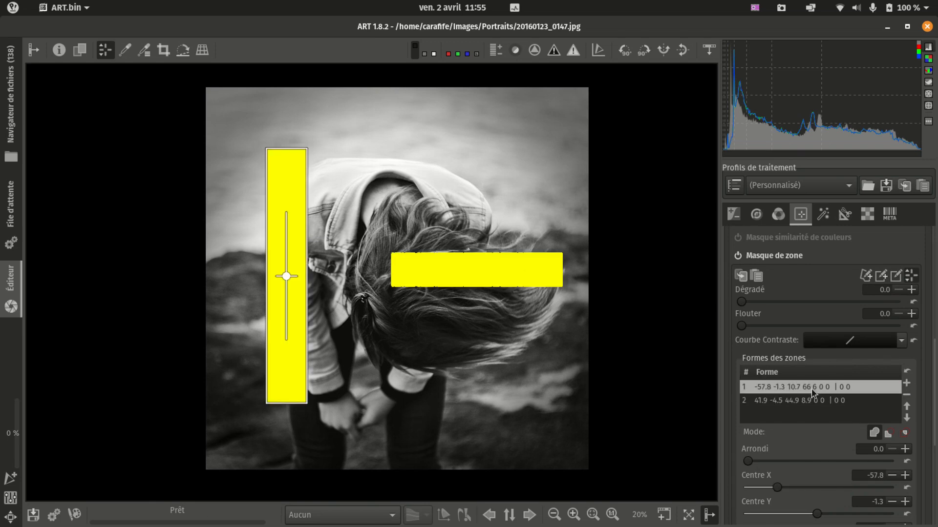
left_click(810, 397)
left_click(808, 389)
left_click(810, 401)
Step: Round the hair rectangle into an ellipse by raising its Arrondi value to 100
scroll(810, 403, "down", 3)
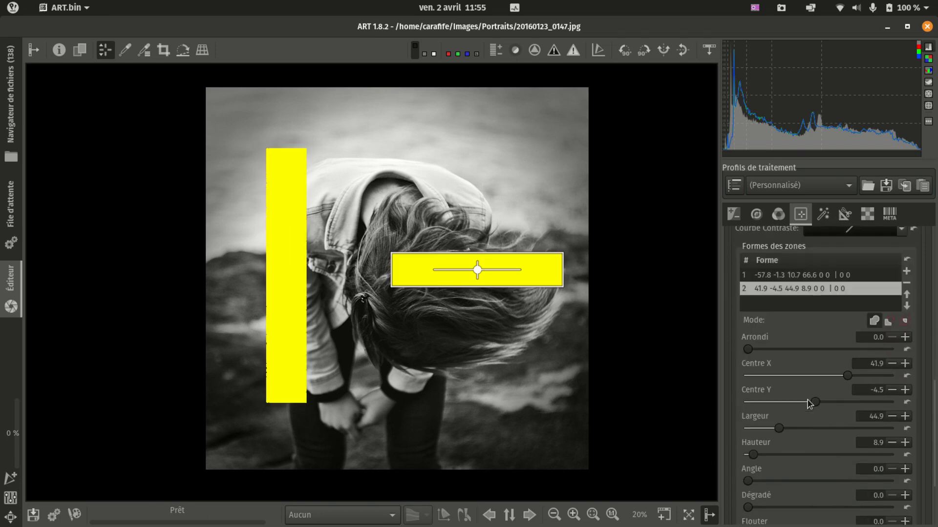
scroll(816, 325, "down", 2)
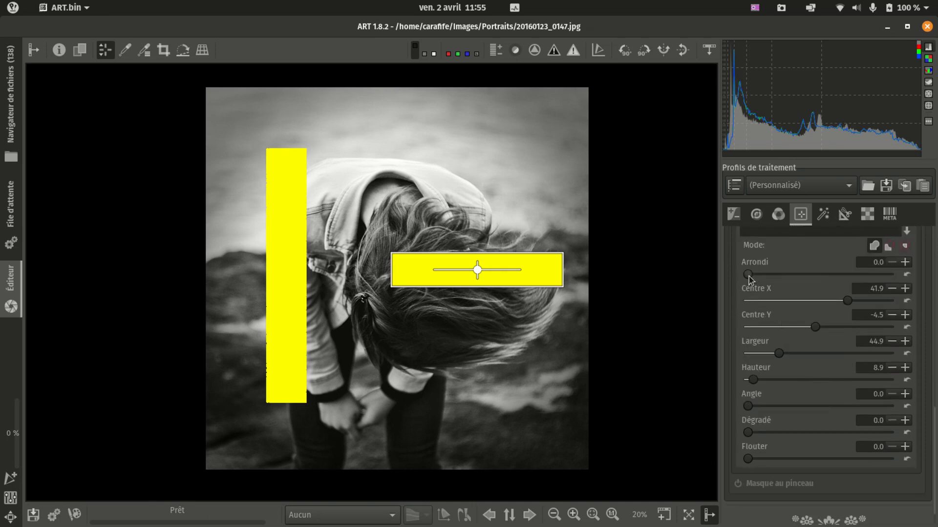
left_click_drag(749, 276, 863, 272)
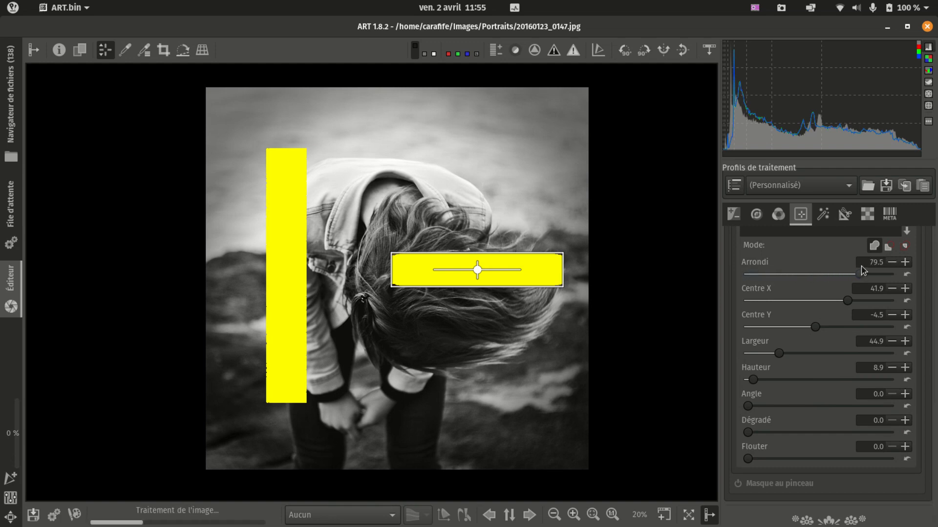
scroll(789, 302, "up", 3)
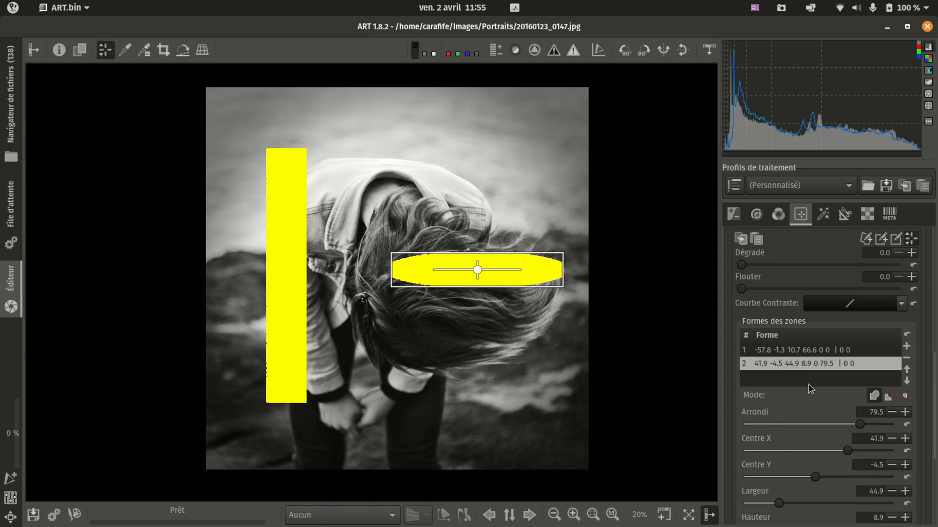
scroll(808, 385, "down", 5)
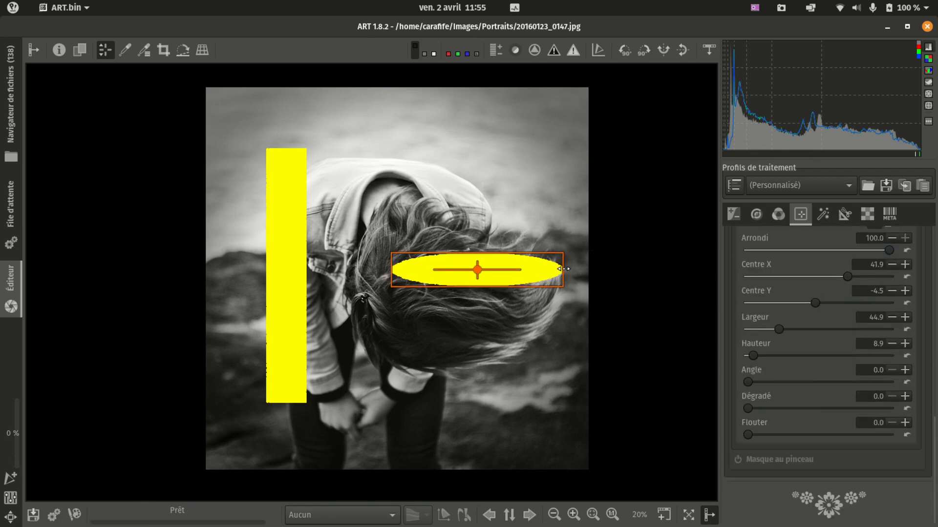
Step: Narrow the ellipse to a width of 8.9 and move its centre to X 43.9, Y -13.8
left_click_drag(560, 268, 496, 271)
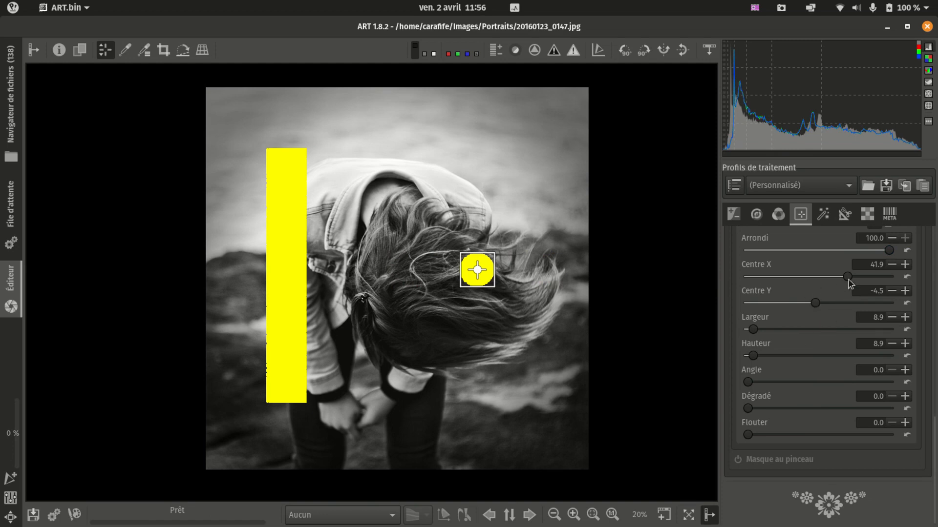
scroll(846, 281, "down", 5)
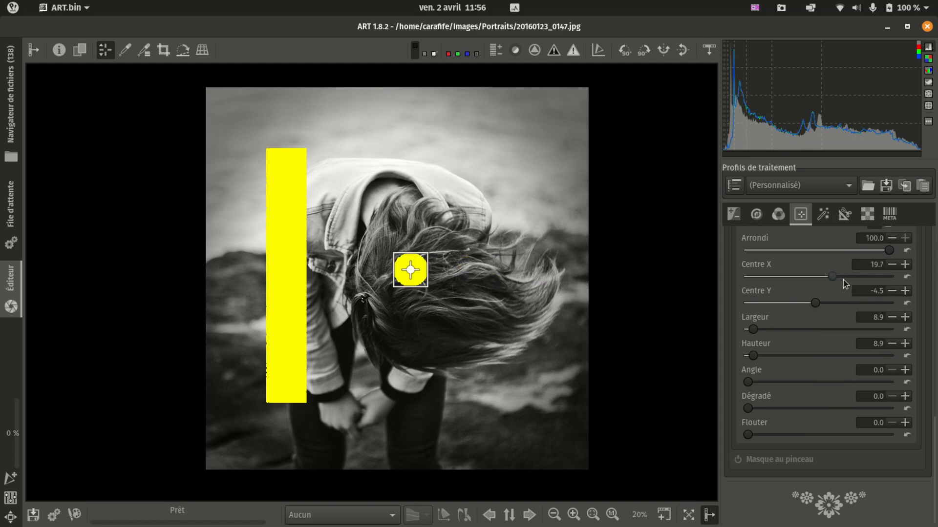
scroll(845, 283, "up", 5)
scroll(810, 306, "down", 2)
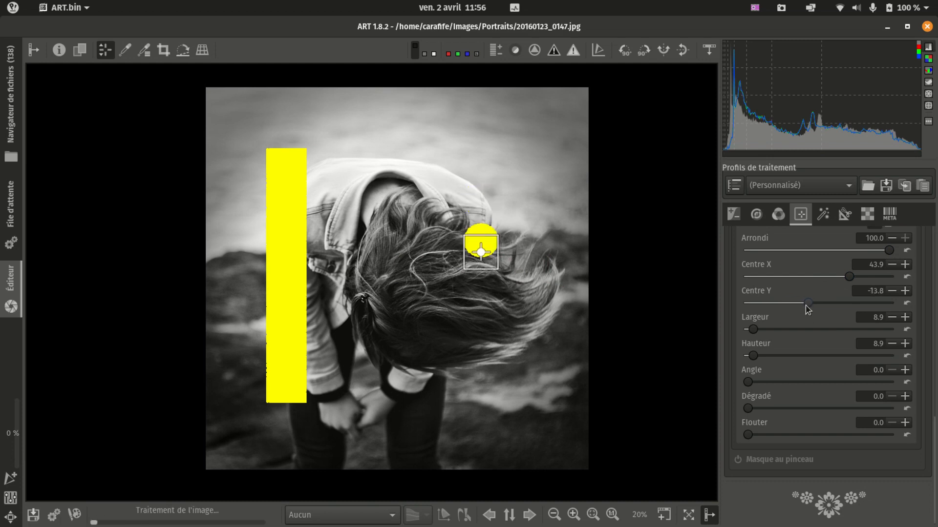
Step: Reshape the circle into a wide ellipse about 48.7 wide and 13.7 high, rotated to 179.2 degrees
left_click_drag(753, 356, 772, 356)
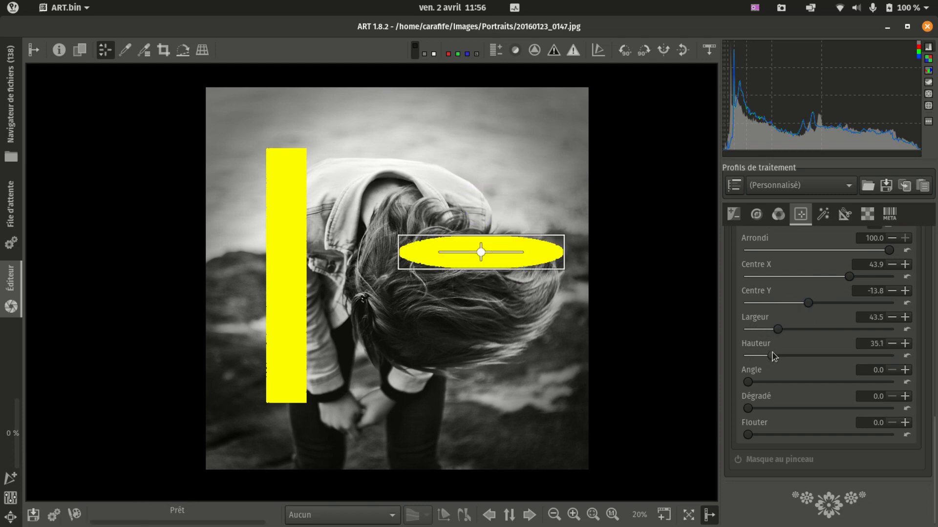
left_click_drag(750, 386, 772, 385)
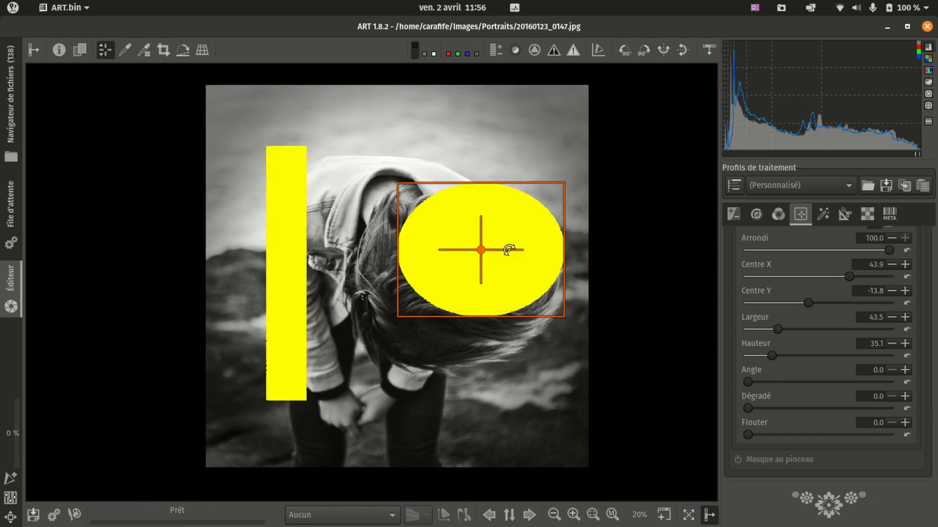
left_click_drag(515, 252, 508, 246)
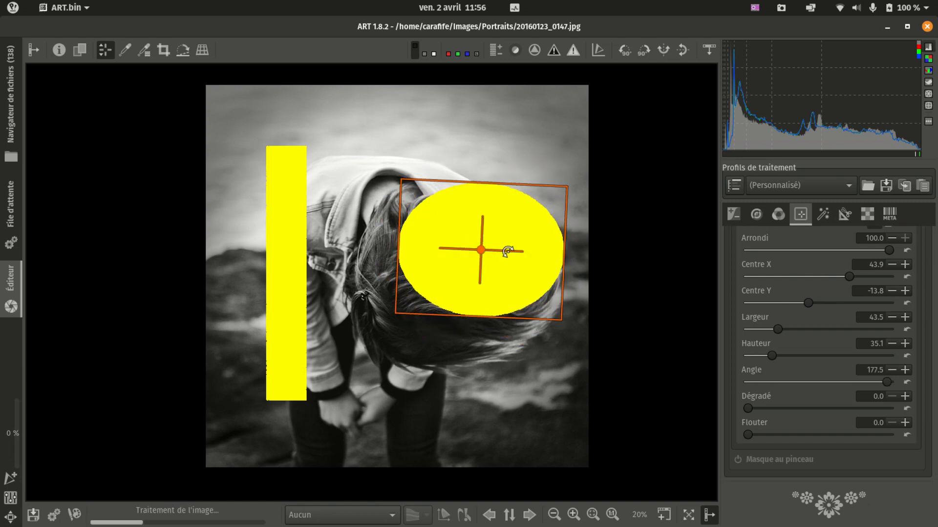
left_click_drag(506, 191, 506, 229)
left_click_drag(407, 250, 444, 246)
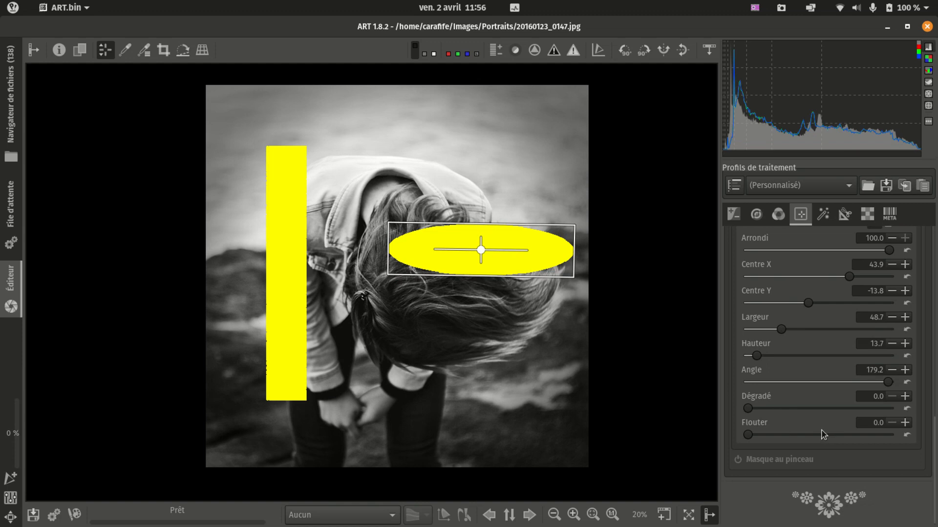
Step: Feather only the ellipse's edge by setting its own Dégradé value to 20.1
scroll(822, 434, "up", 5)
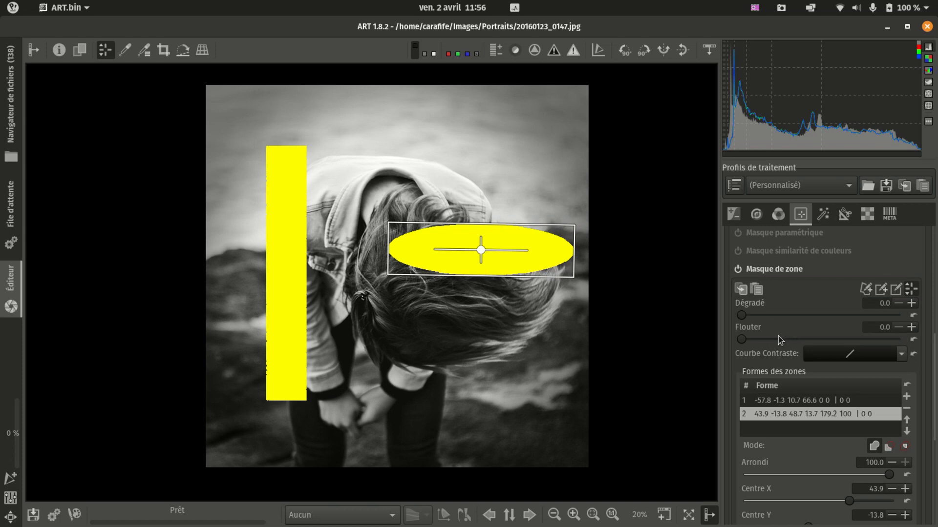
scroll(778, 336, "down", 2)
scroll(775, 341, "down", 2)
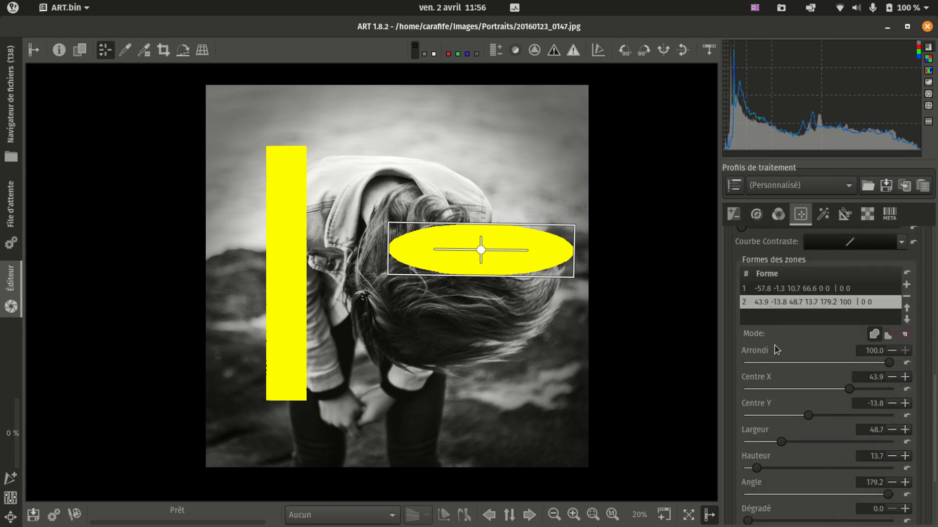
scroll(776, 346, "down", 1)
scroll(775, 351, "down", 1)
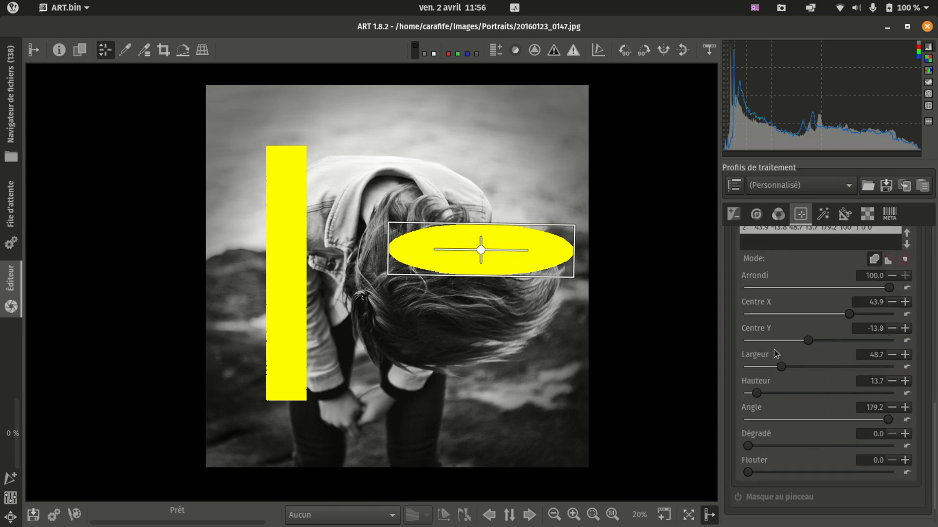
scroll(783, 382, "up", 1)
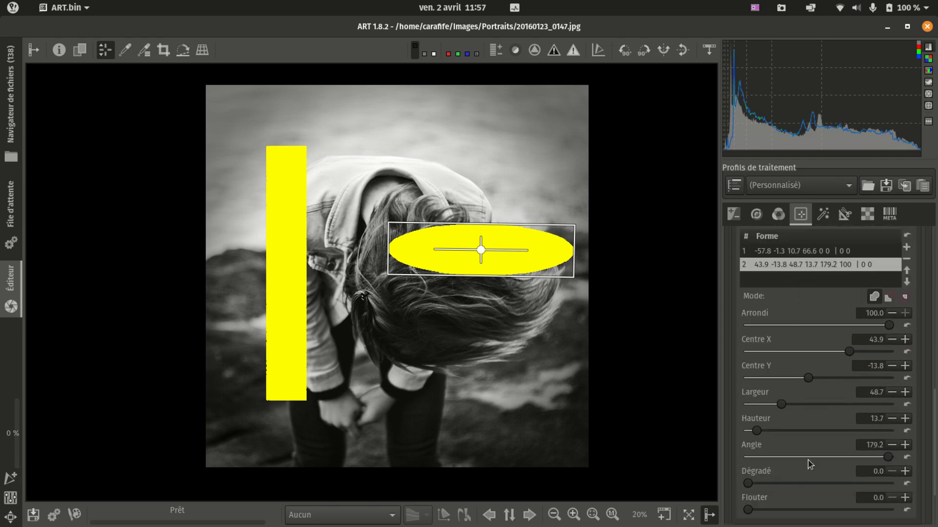
left_click_drag(748, 484, 780, 488)
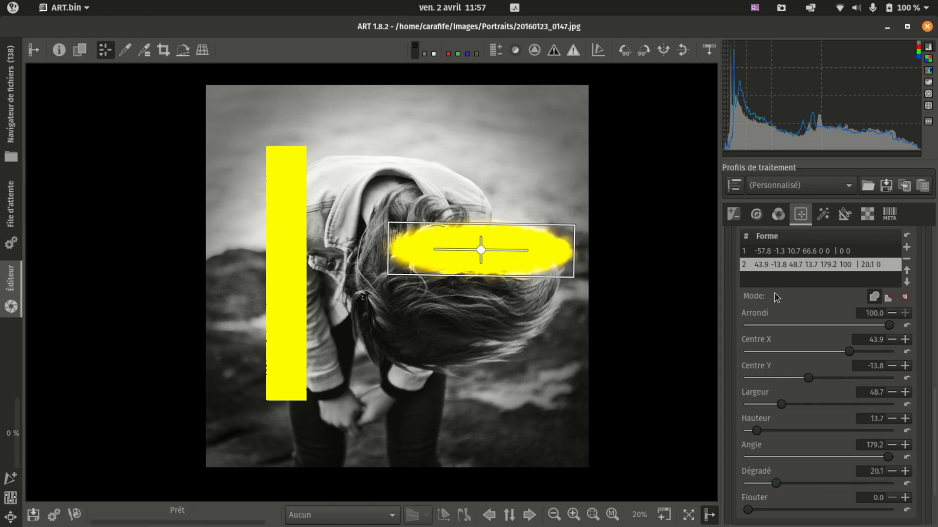
Step: Try a global Dégradé of 63.2 on the whole area mask and return it to 0
scroll(769, 402, "up", 4)
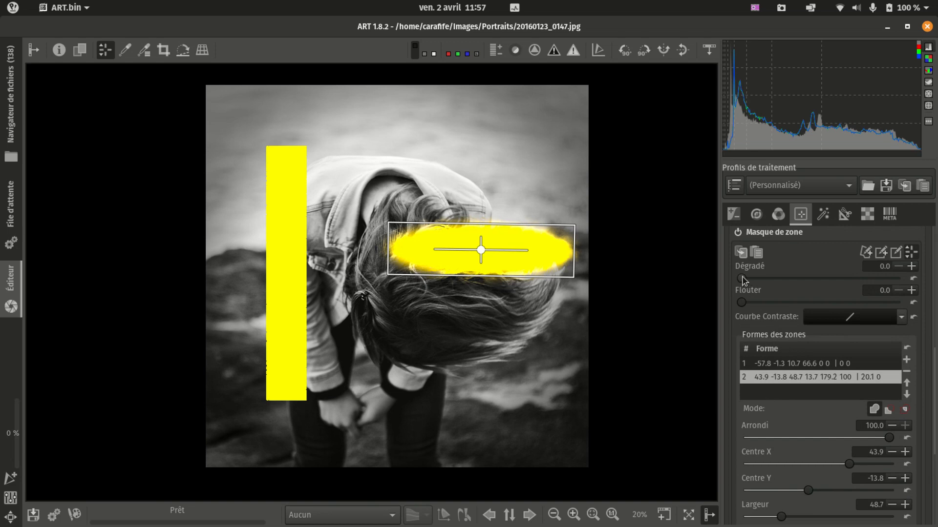
left_click_drag(808, 280, 839, 279)
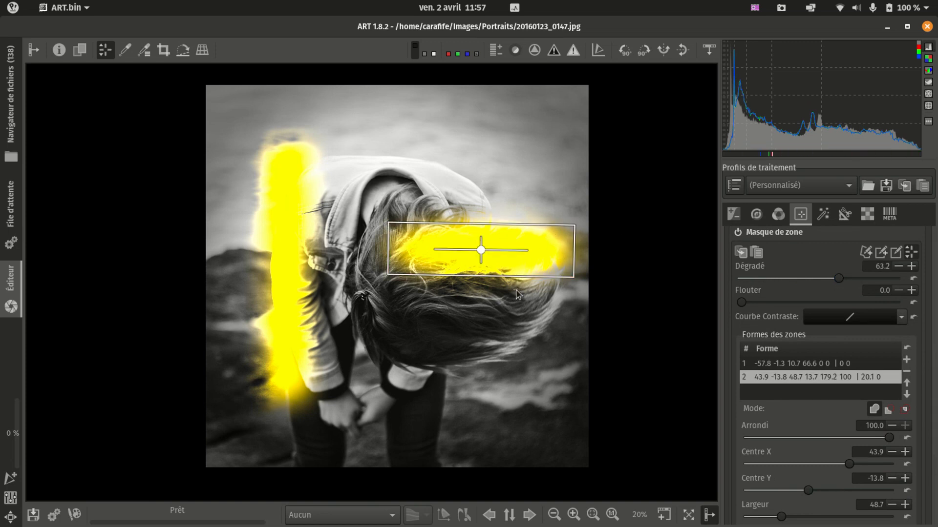
scroll(784, 292, "down", 10)
scroll(840, 279, "down", 10)
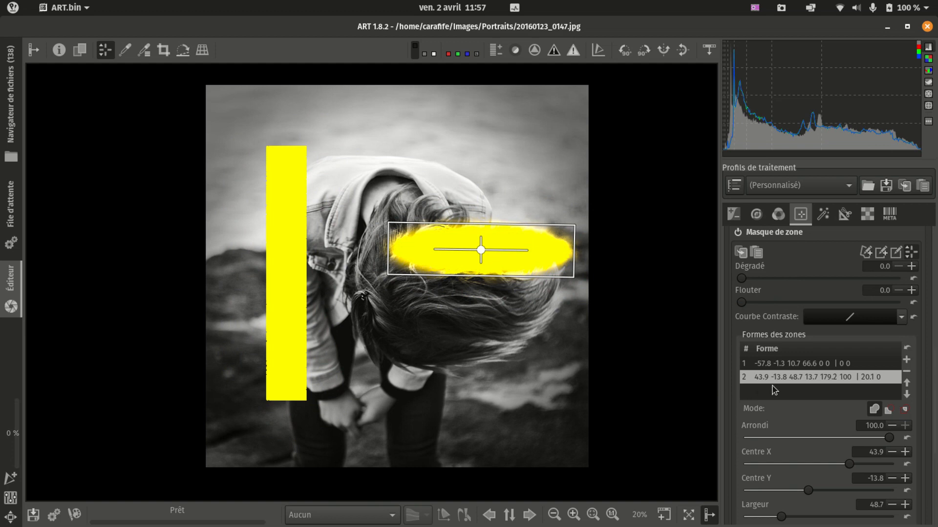
Step: Select the sleeve rectangle and set its own Flouter value to 240.6
scroll(771, 390, "down", 4)
scroll(768, 392, "down", 1)
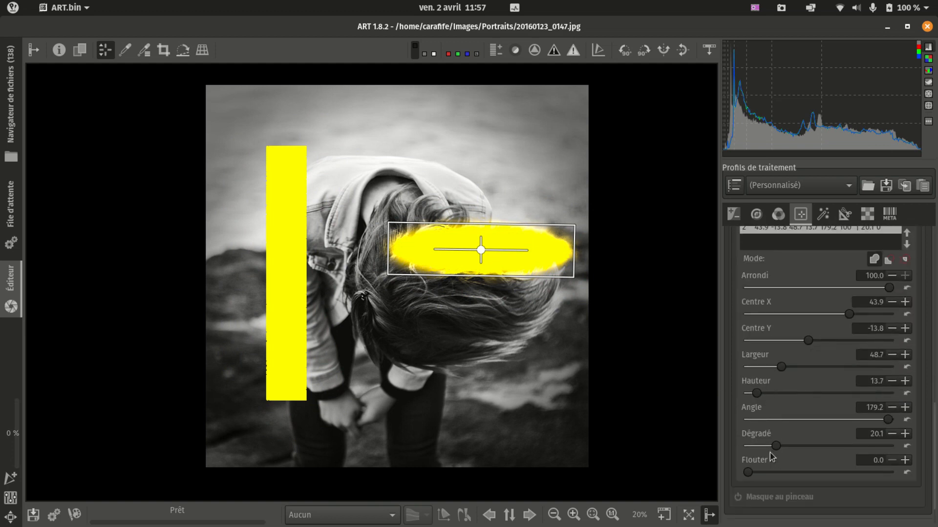
scroll(799, 464, "up", 2)
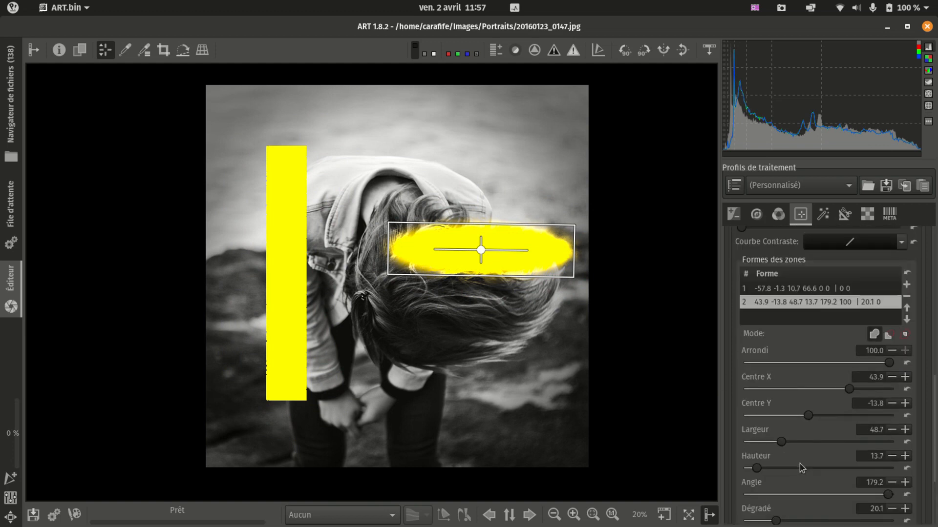
left_click(784, 293)
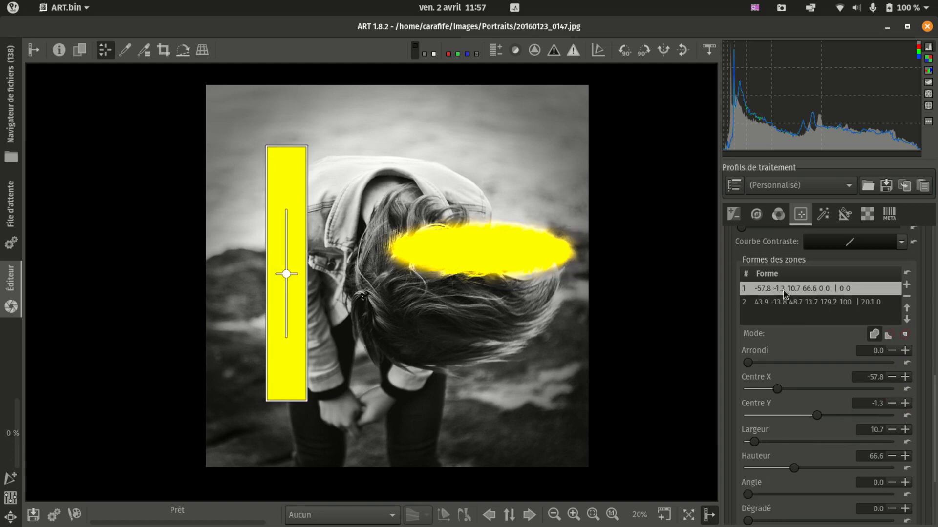
scroll(796, 351, "down", 3)
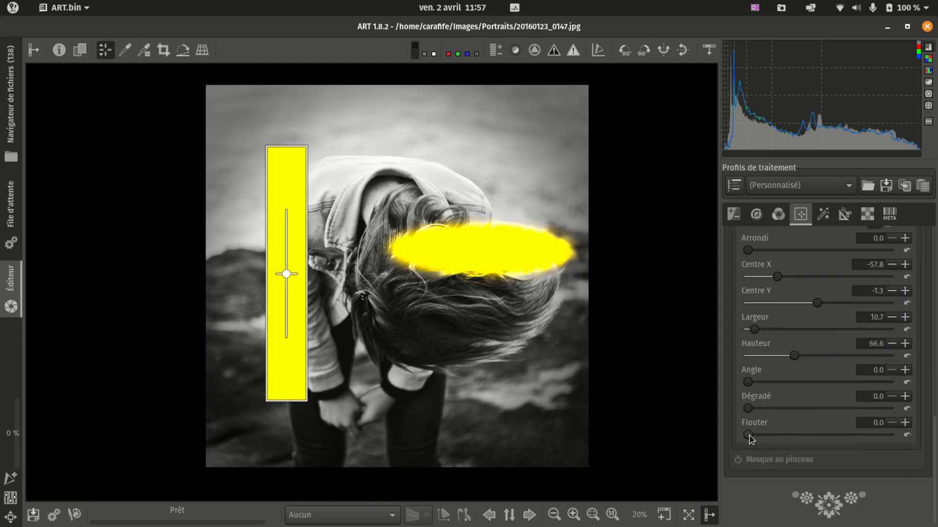
left_click_drag(807, 432, 815, 432)
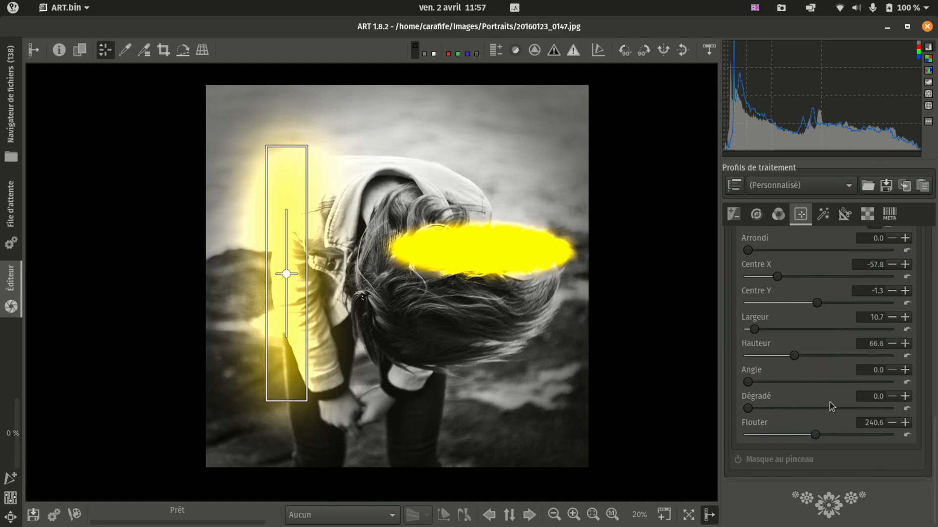
Step: Remove both shapes from the area mask's shape list
scroll(898, 433, "up", 5)
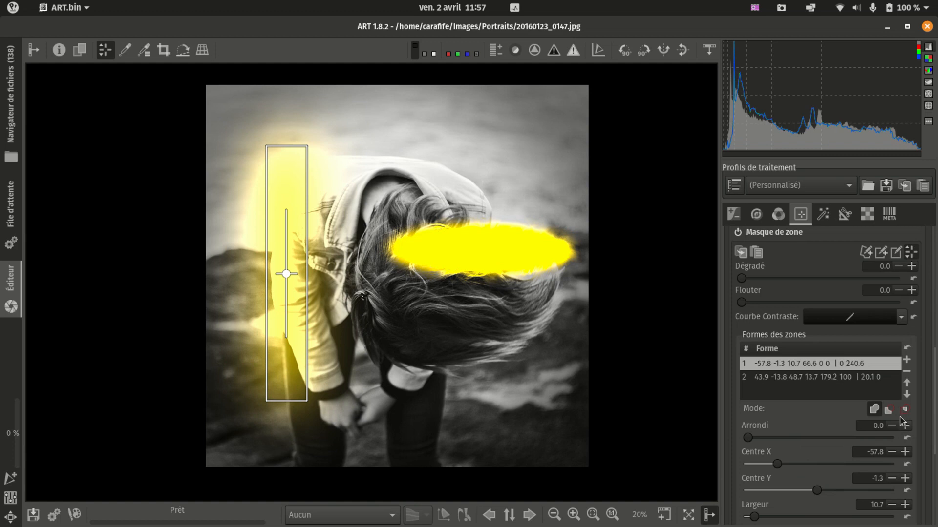
left_click(907, 373)
left_click(908, 373)
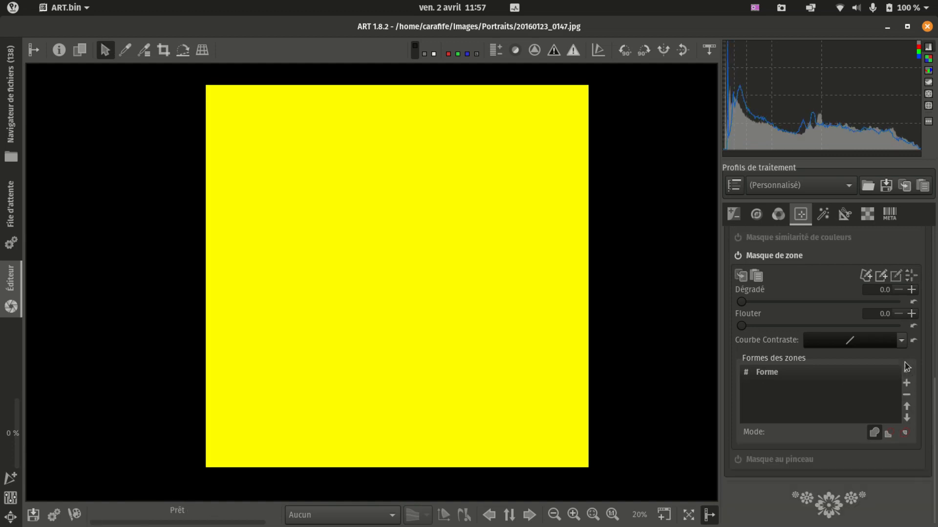
Step: Draw a wide rectangular area mask of about 72.5 by 19.9 across the hair and hide its outline
left_click(881, 276)
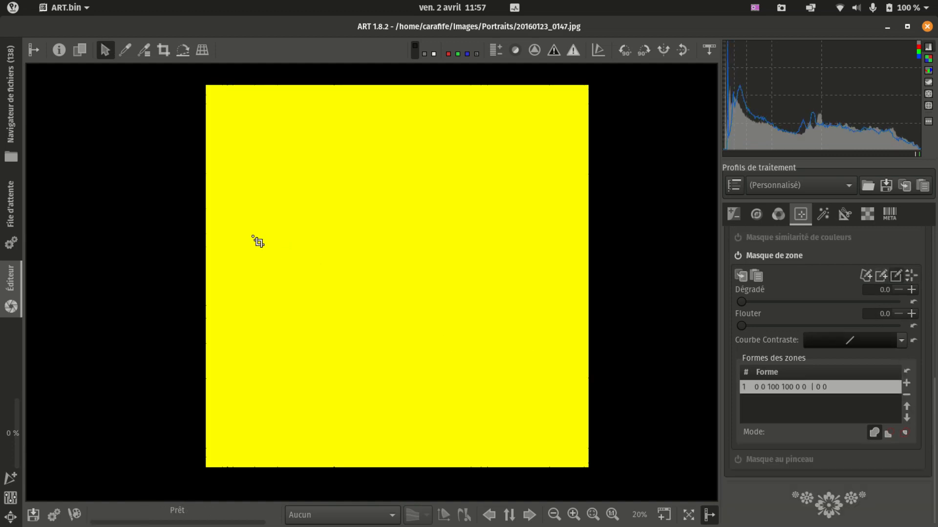
left_click_drag(251, 229, 529, 306)
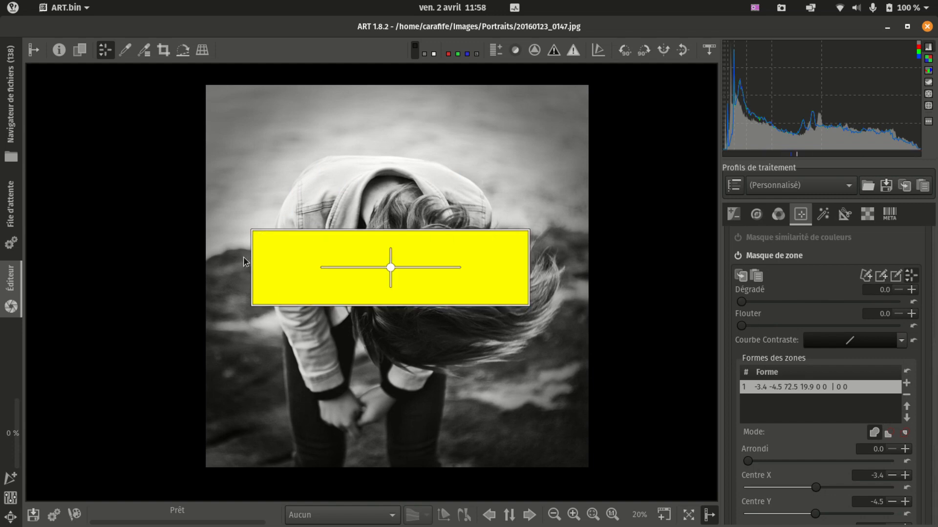
left_click(911, 276)
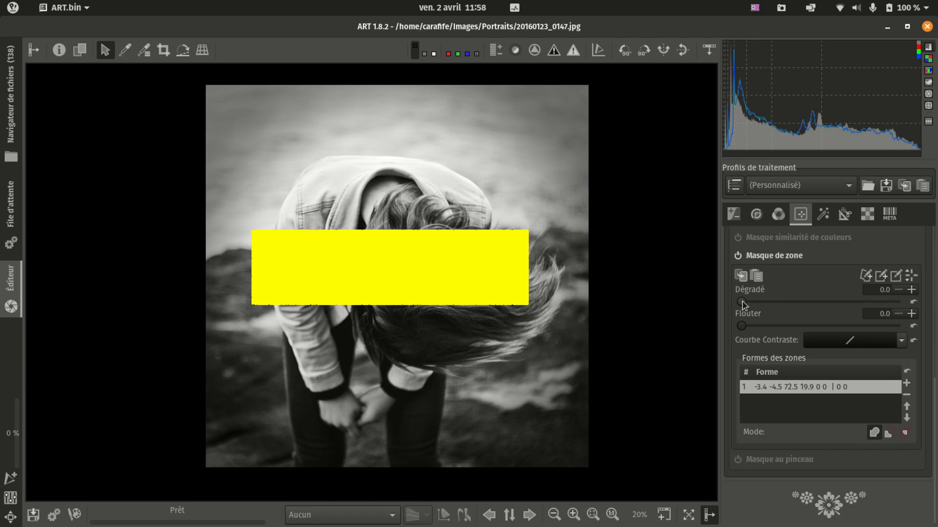
Step: Try a global Dégradé of 39.1 on the rectangle, reset it, and try a global Flouter of 321.8 instead
left_click_drag(742, 300, 802, 302)
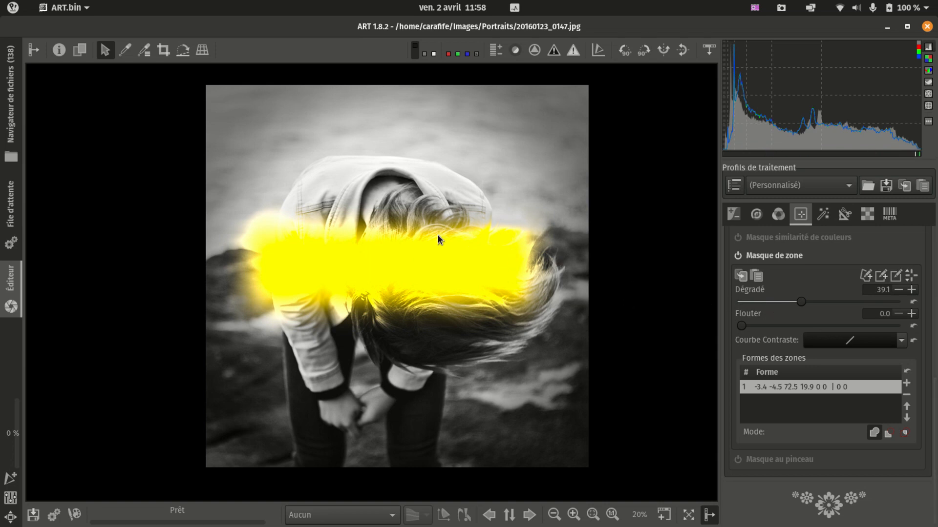
left_click(914, 302)
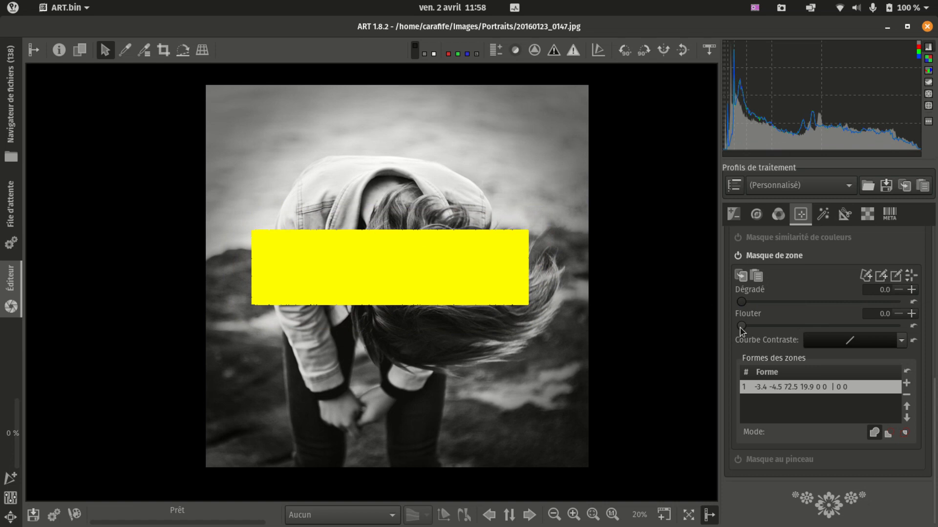
left_click_drag(744, 326, 843, 328)
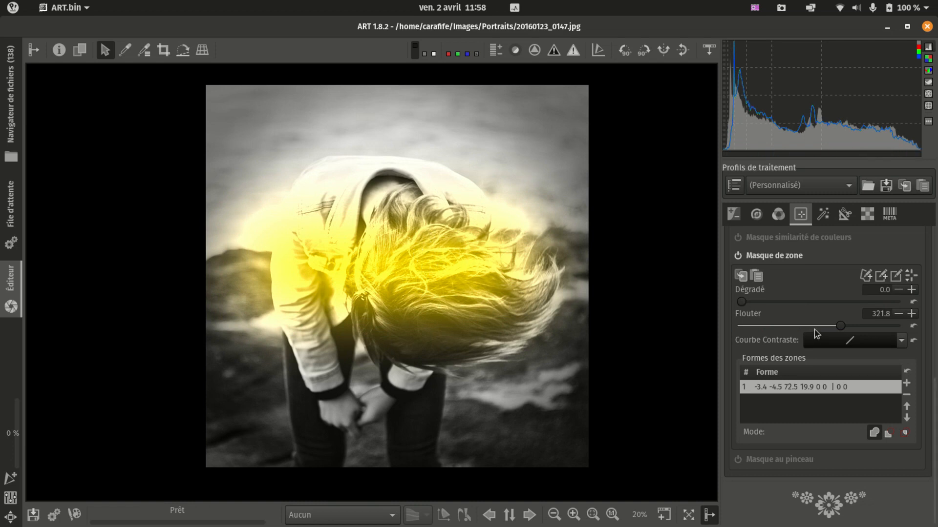
Step: Try Dégradé at 67.8 and 90.0 with Flouter reduced to 15.3, and reset both global values to 0
left_click_drag(743, 300, 848, 302)
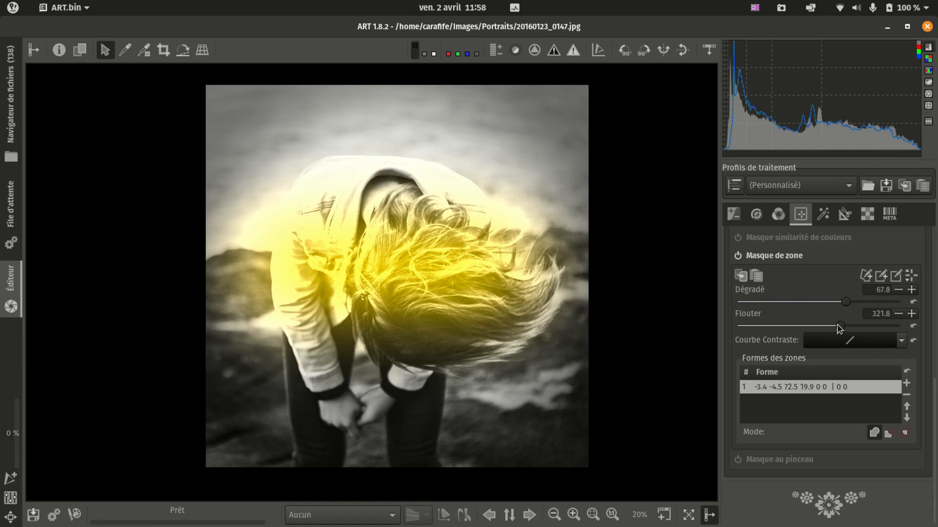
left_click_drag(841, 326, 746, 329)
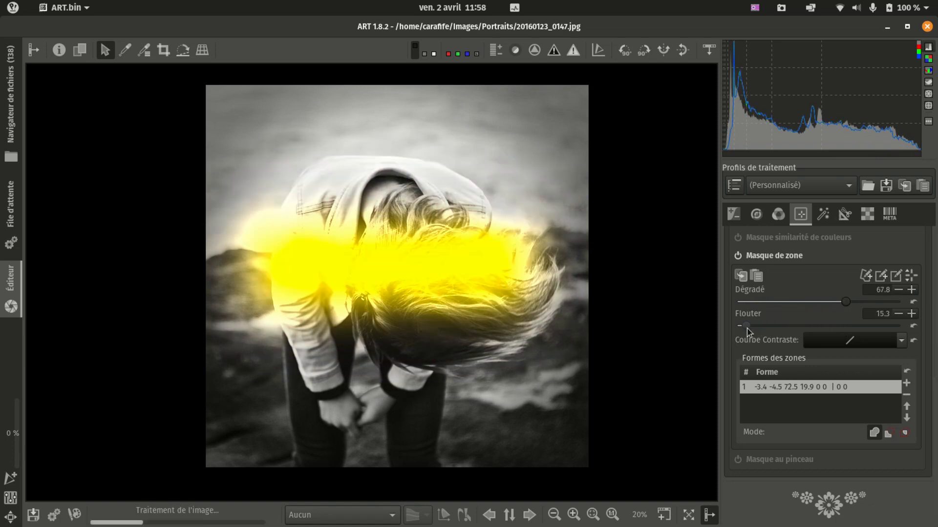
left_click_drag(843, 299, 878, 304)
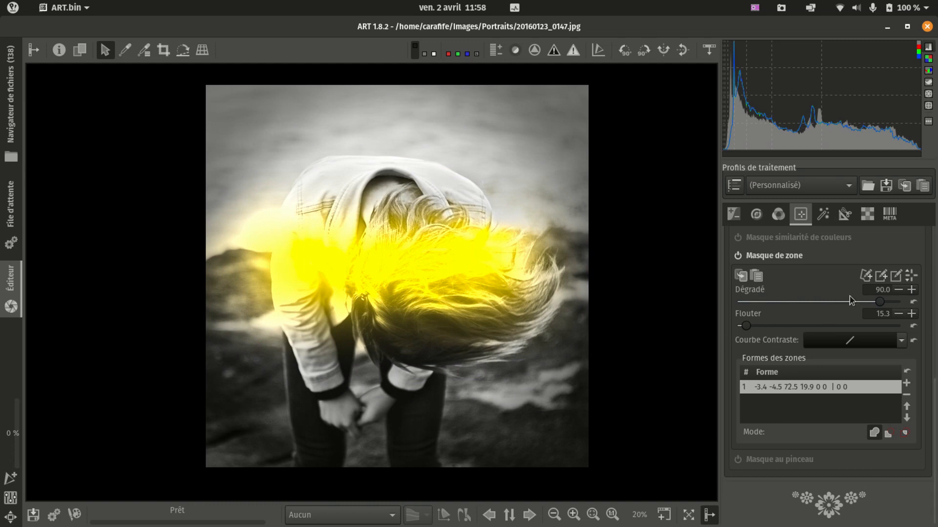
left_click(913, 302)
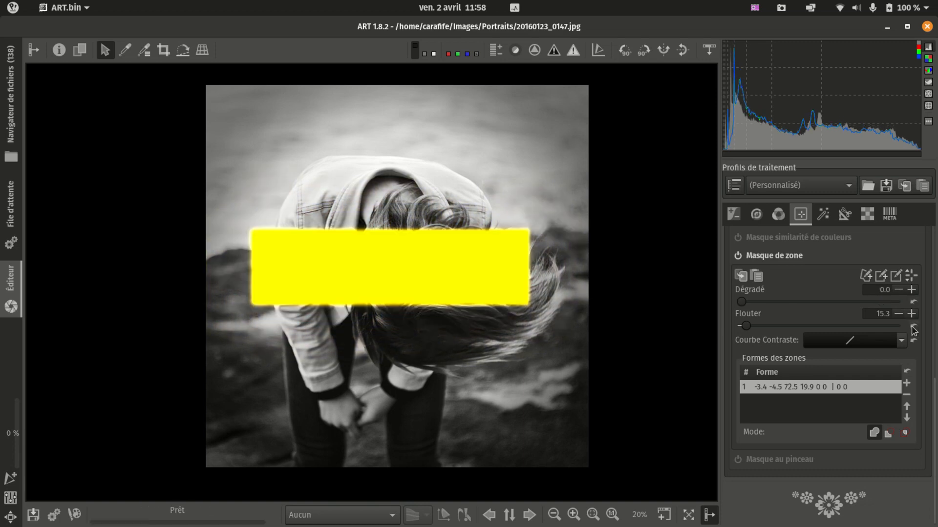
left_click(912, 326)
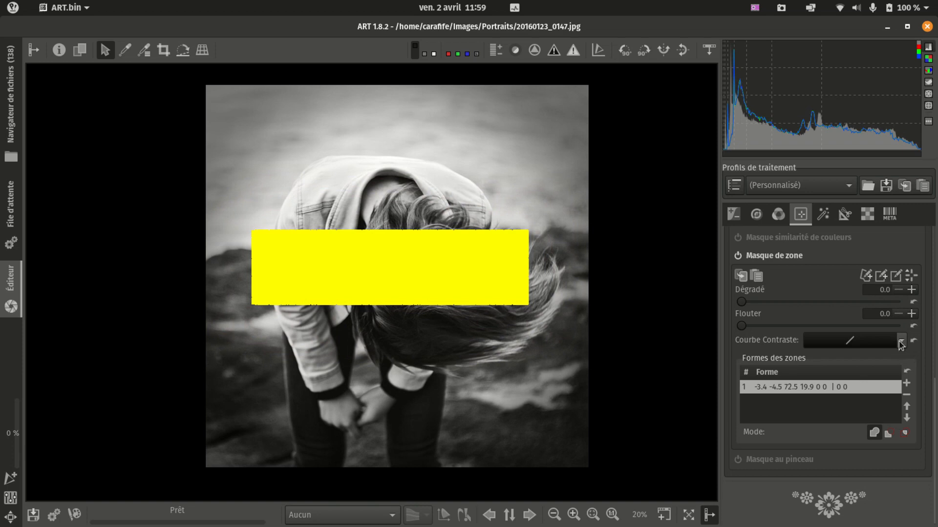
Step: Redraw the area mask's rectangle at about 81.2 by 76.7 around the figure and hide its outline
left_click(900, 275)
left_click_drag(249, 137, 559, 430)
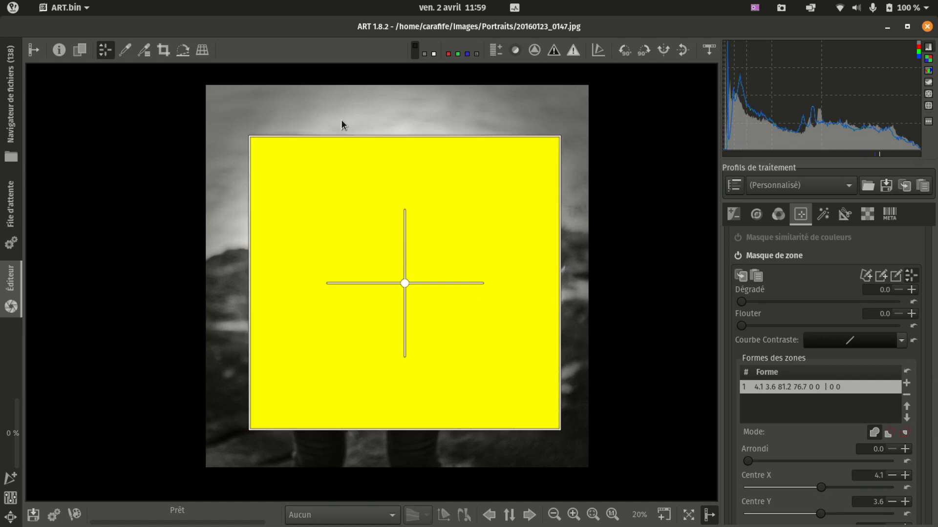
left_click(911, 277)
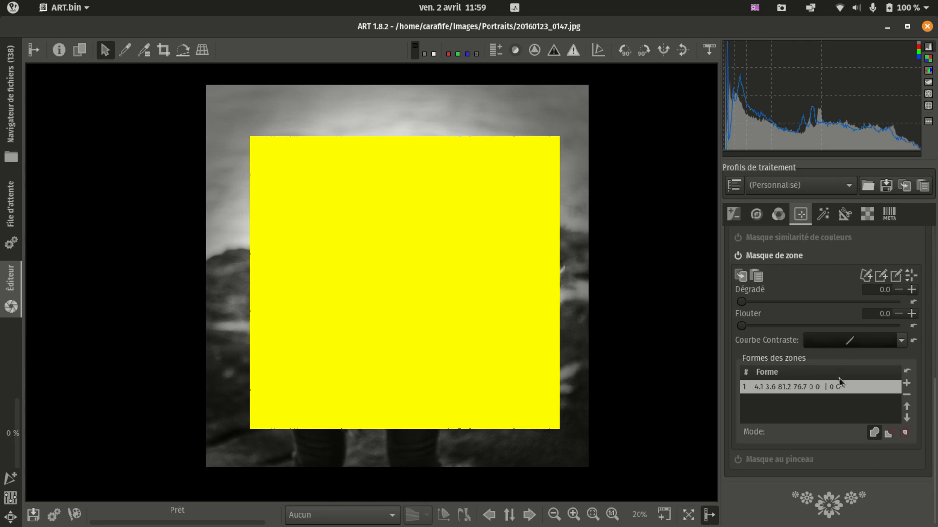
Step: Enable an editable contrast curve for the area mask, lowering its upper end to about 50% and raising its lower end to about 30%
left_click(901, 341)
left_click(845, 369)
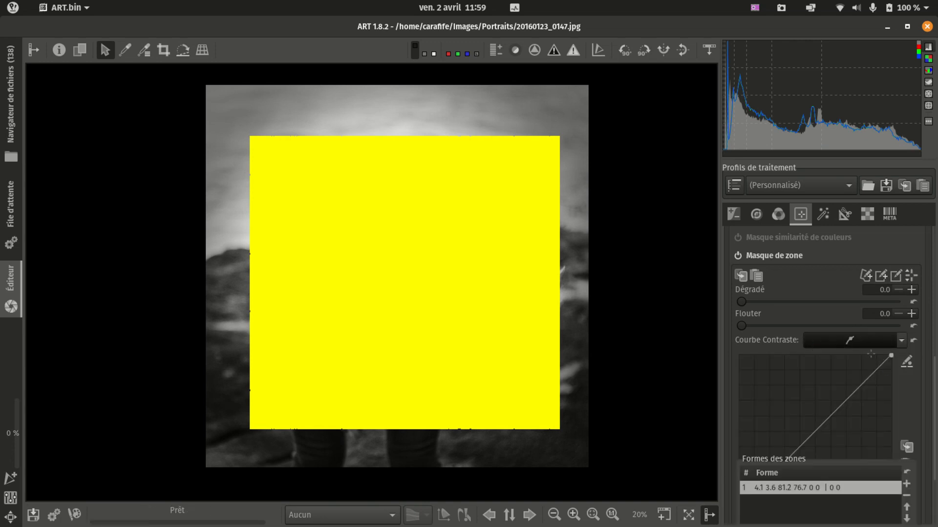
scroll(871, 350, "down", 3)
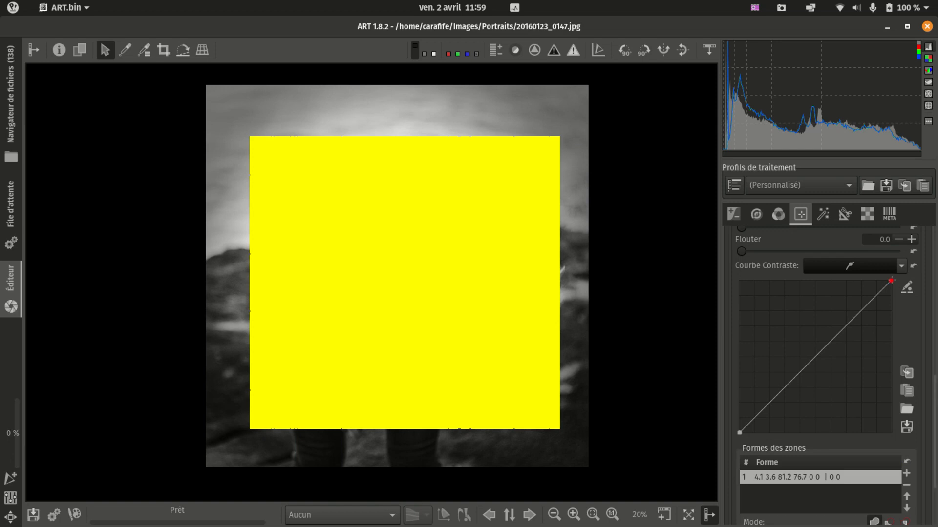
left_click_drag(891, 280, 903, 355)
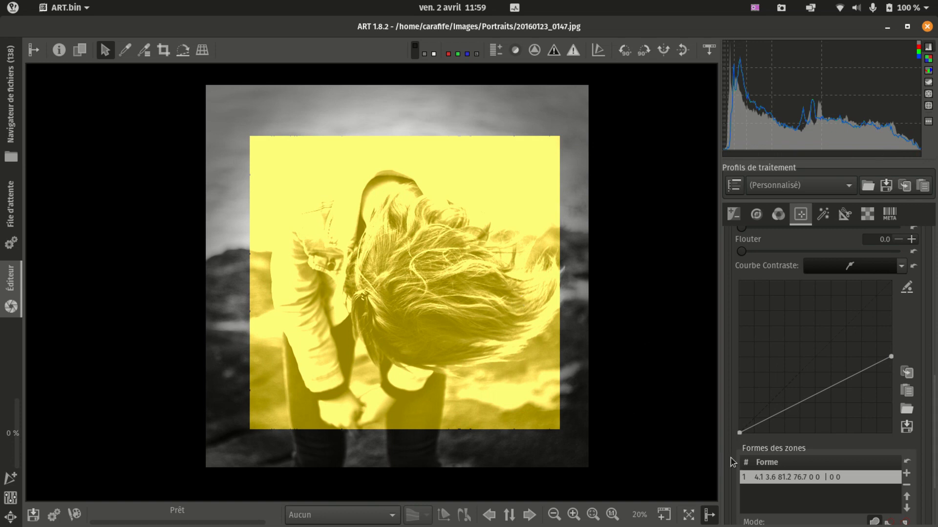
left_click_drag(739, 433, 740, 386)
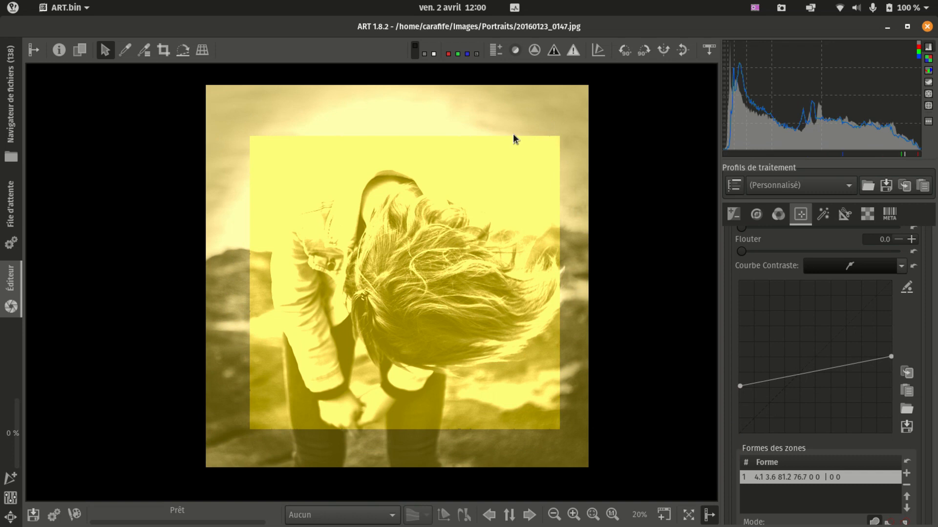
Step: Set the area mask's global Dégradé to 11.9 and raise the middle of its contrast curve to about 80%
scroll(831, 359, "up", 3)
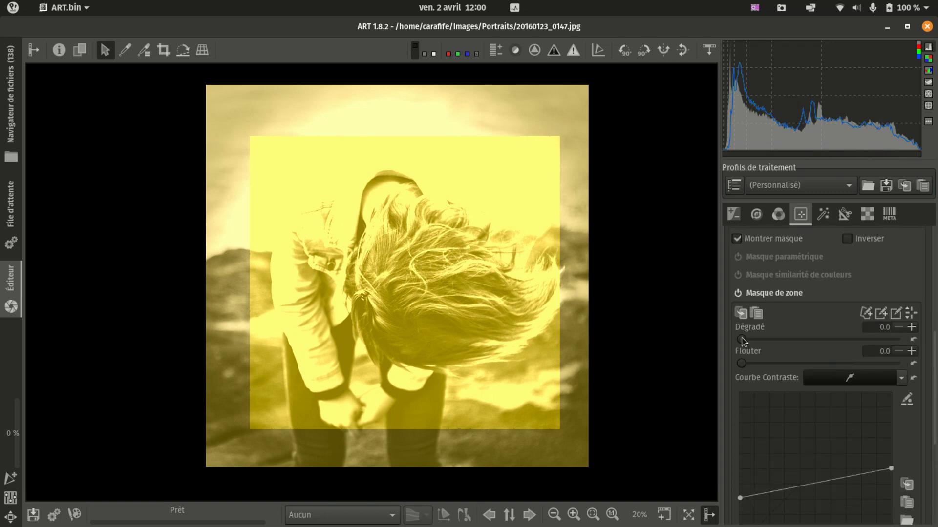
left_click_drag(741, 338, 760, 338)
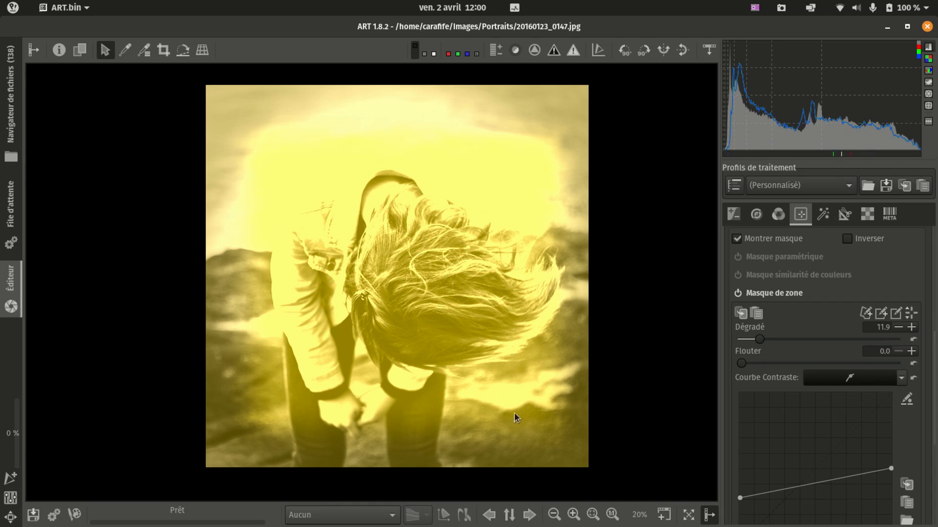
scroll(828, 419, "down", 2)
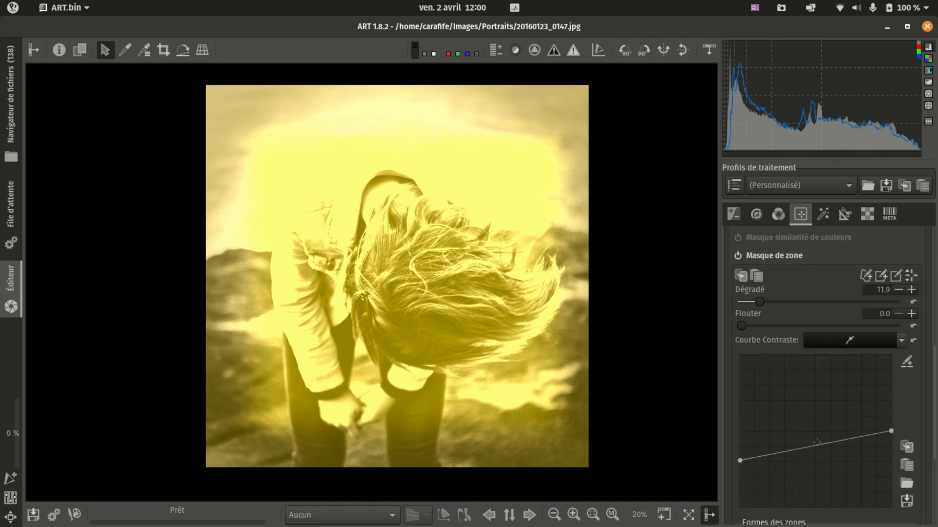
left_click_drag(813, 446, 808, 380)
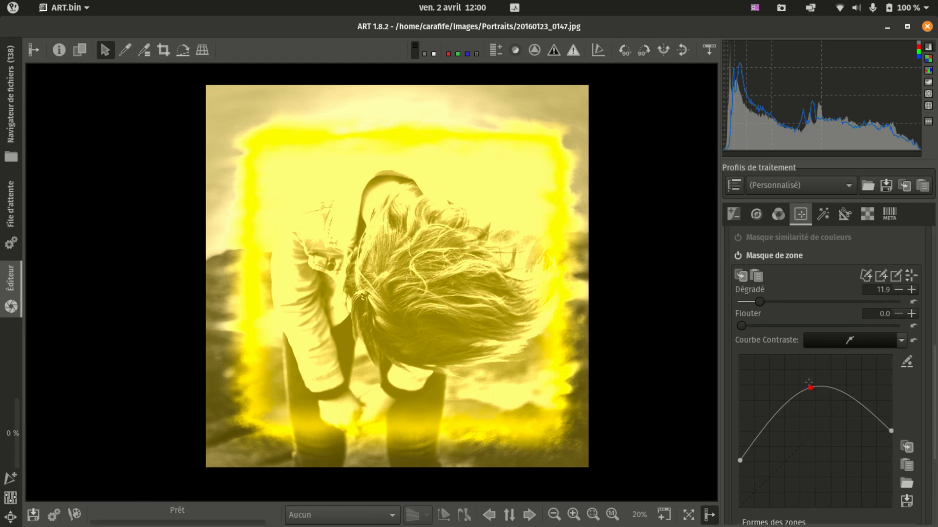
scroll(812, 384, "down", 1)
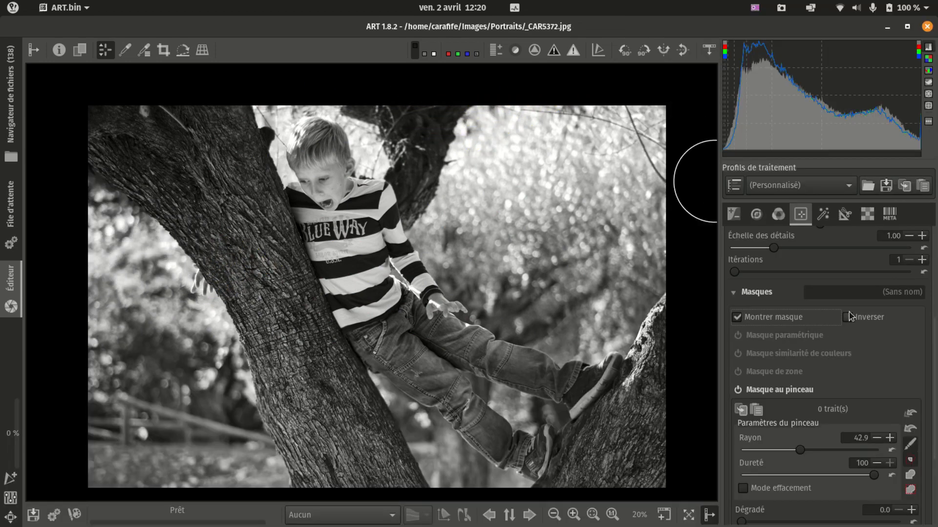
Step: Try Rayon values of 68.7, 84.8 and 18.8 for the brush mask on the boy's photo
scroll(850, 315, "down", 3)
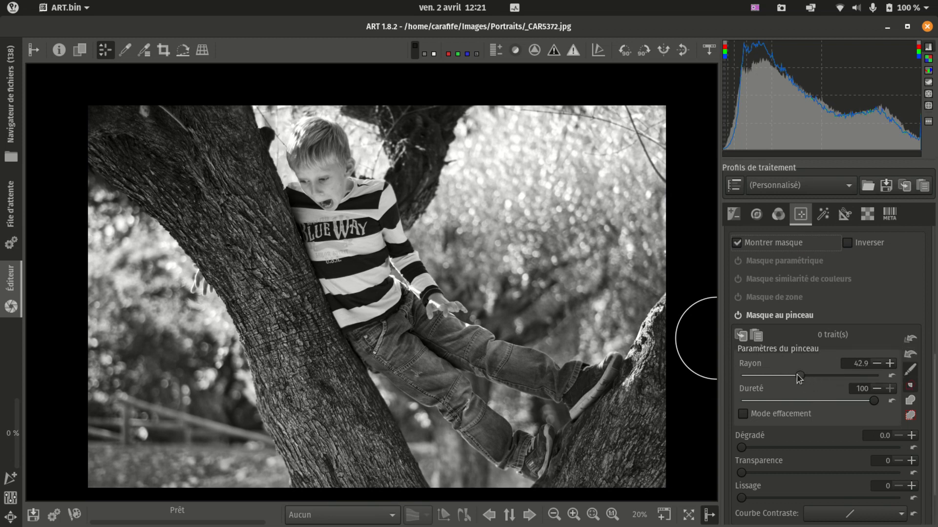
left_click_drag(796, 375, 819, 376)
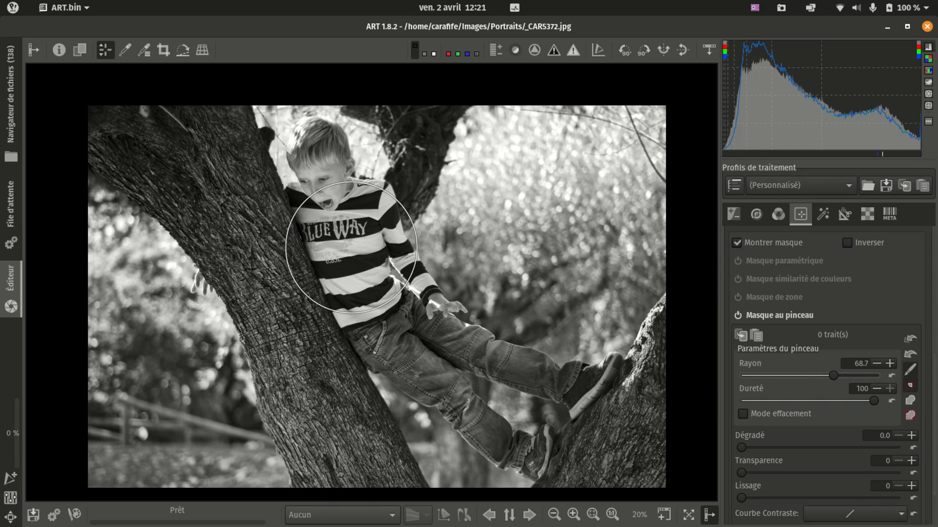
left_click_drag(833, 376, 853, 376)
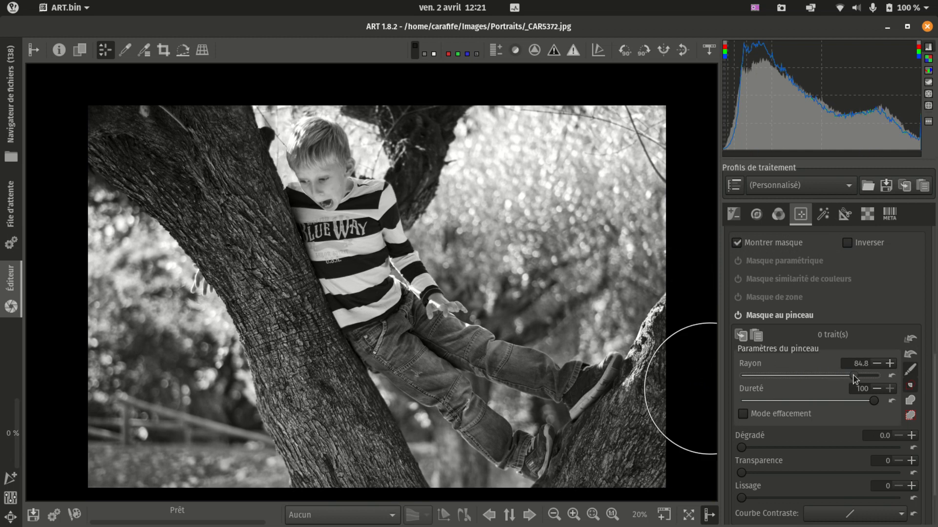
left_click(756, 376)
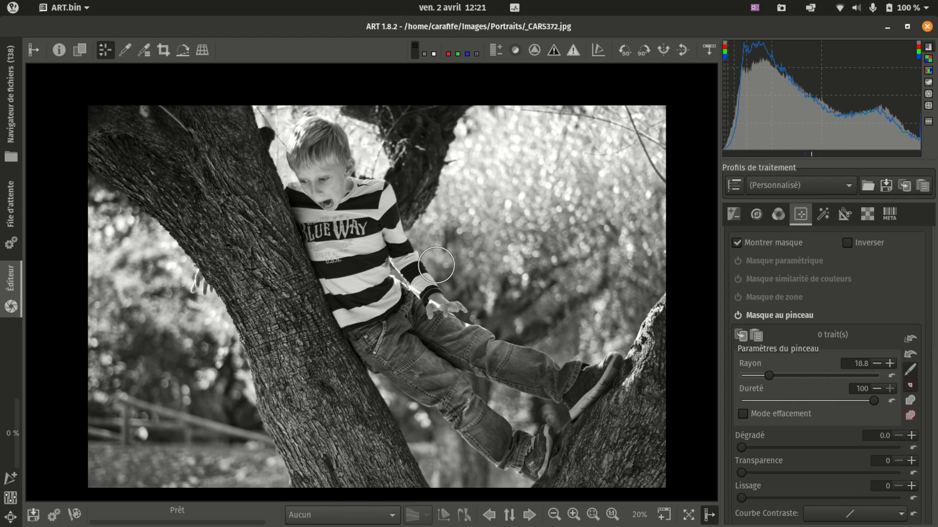
Step: Adjust the brush size over the image until Rayon is 28.8
scroll(436, 266, "up", 5)
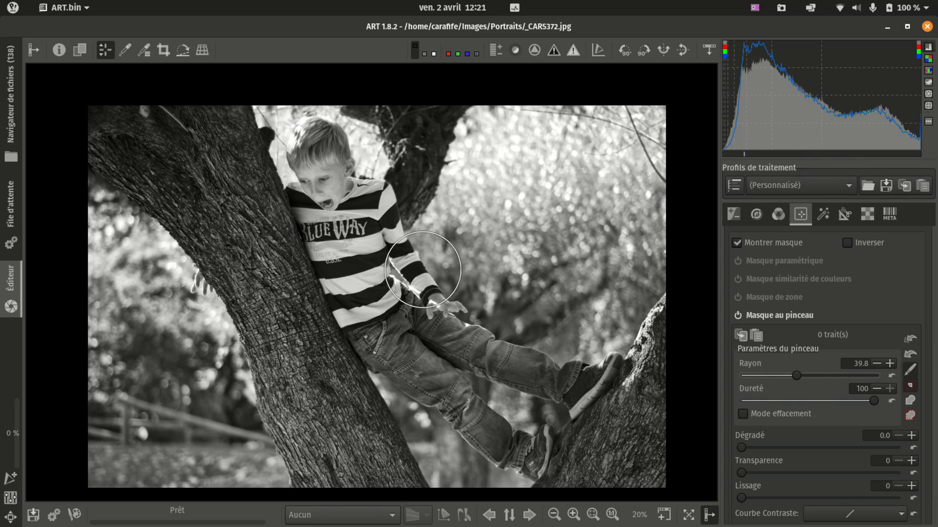
scroll(421, 267, "up", 1)
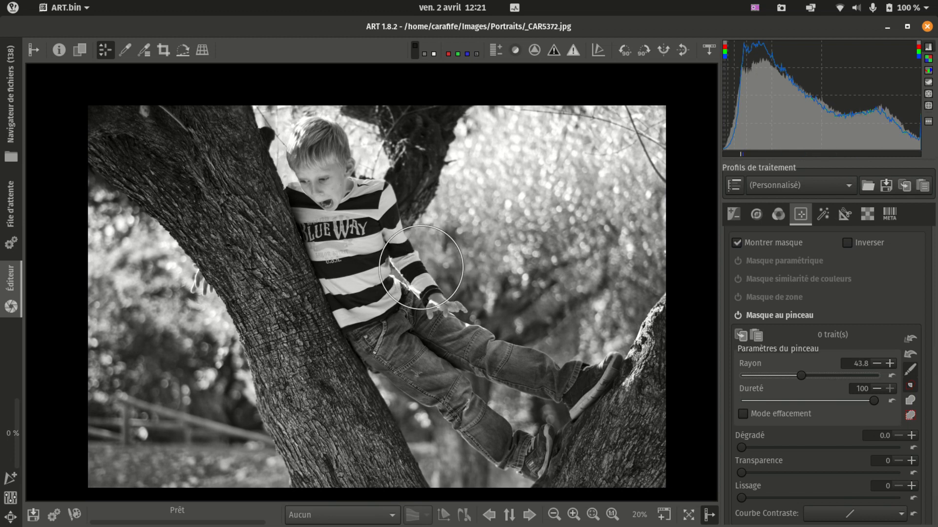
scroll(415, 271, "down", 3)
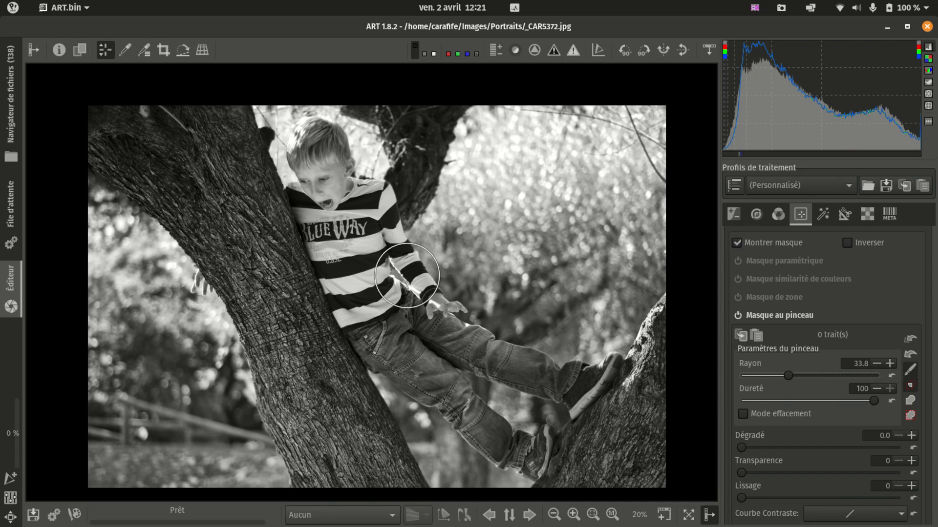
scroll(406, 276, "down", 1)
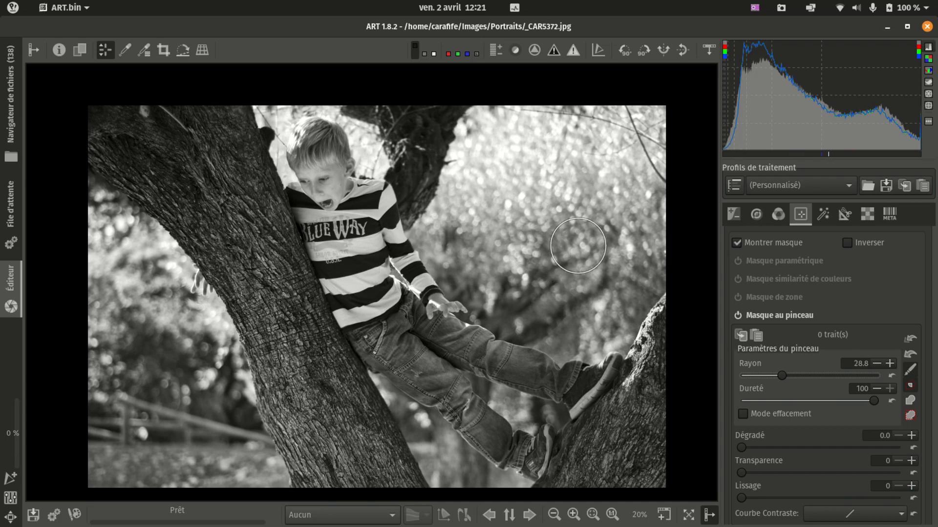
Step: Paint a horizontal stroke across the boy's shirt at Dureté 100 and another across his legs with Dureté lowered to 35
left_click_drag(577, 245, 291, 246)
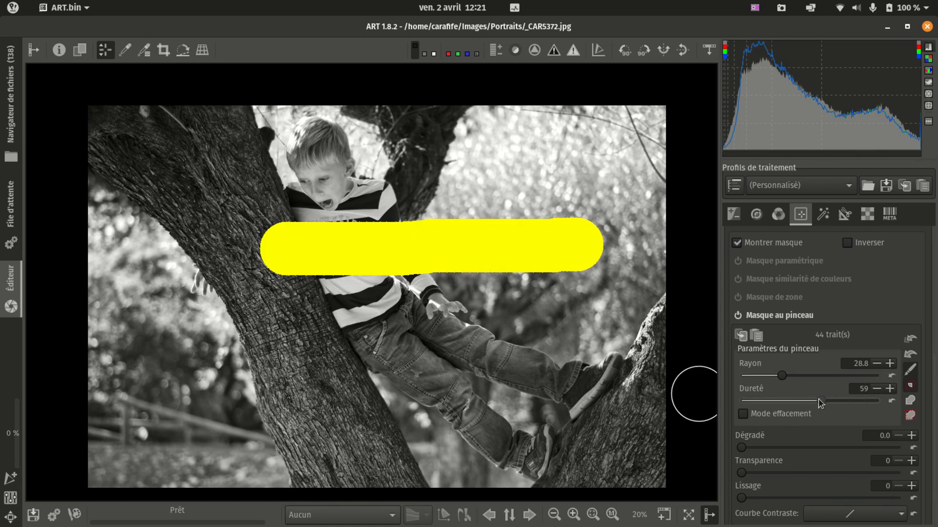
left_click_drag(581, 327, 287, 328)
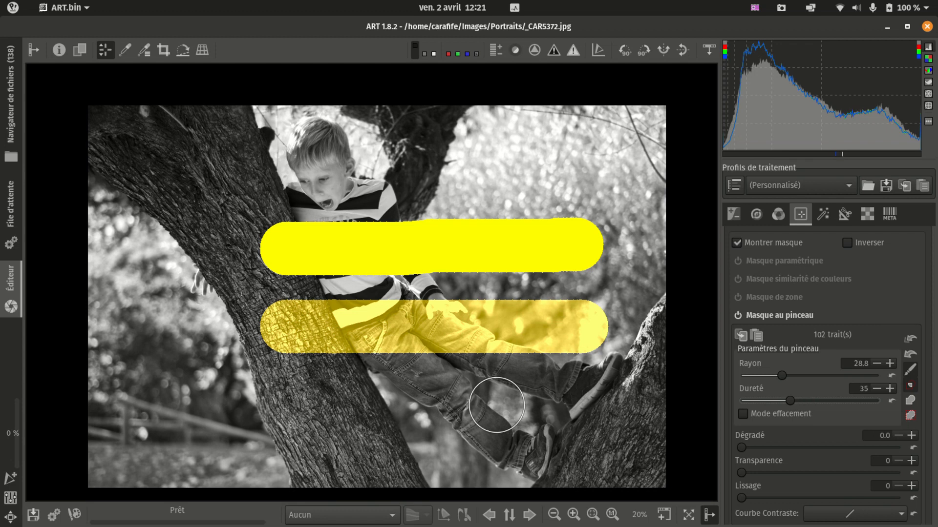
Step: Raise the brush Dureté to 100 and paint one stroke across the lower trunk and another in the background beside the boy's head
scroll(496, 405, "up", 7)
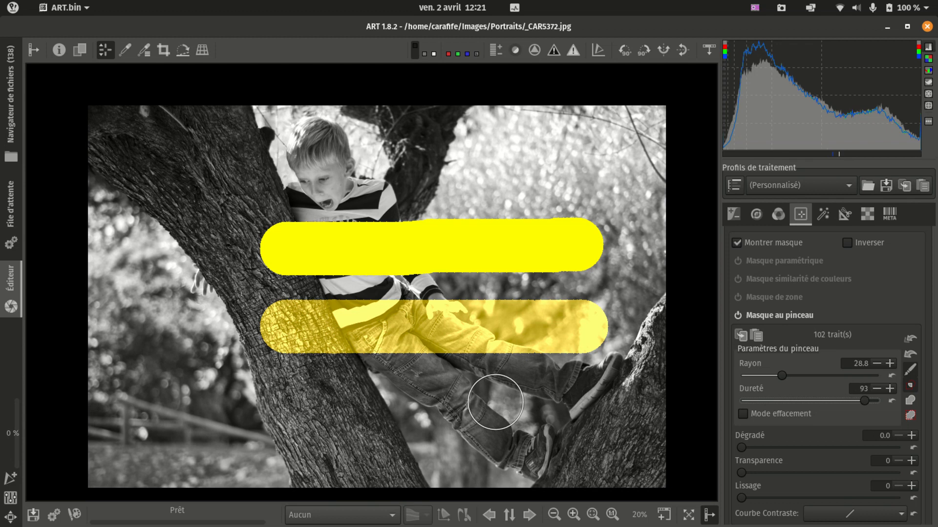
left_click_drag(495, 403, 283, 406)
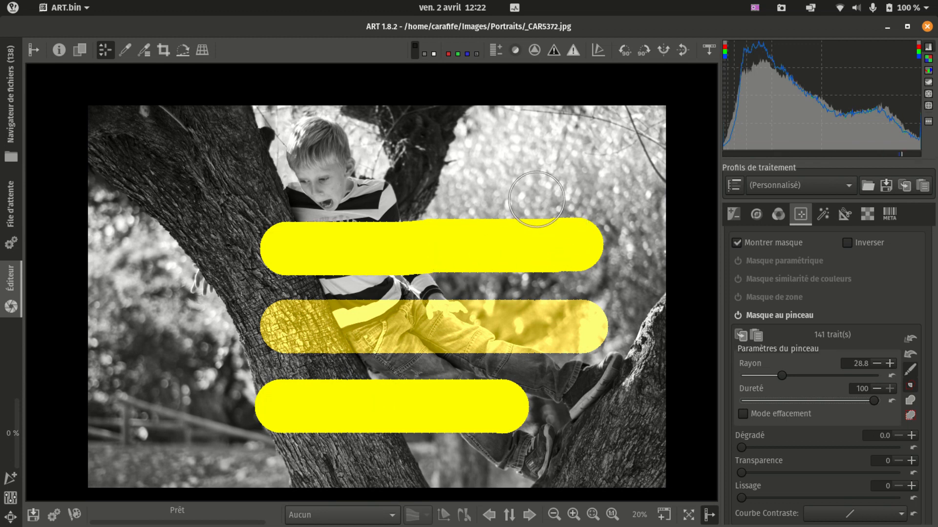
left_click_drag(566, 175, 461, 181)
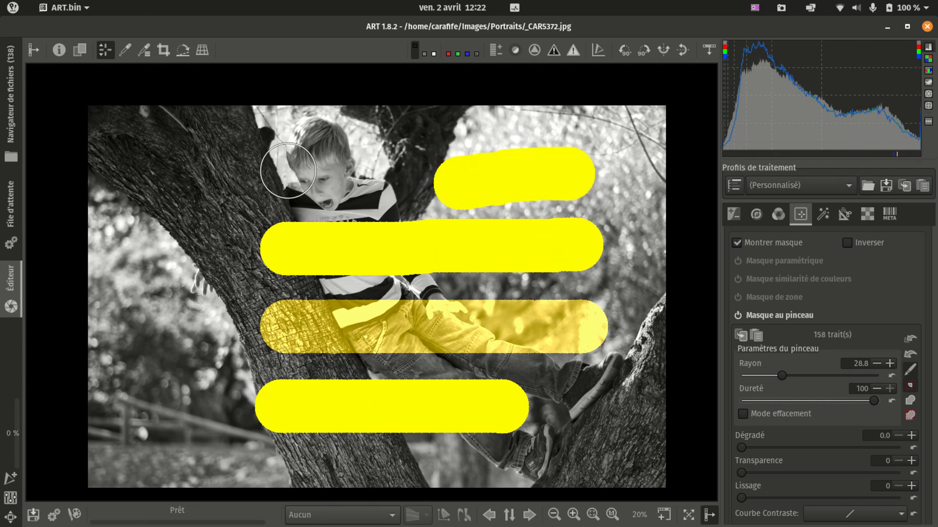
Step: Paint three brush-mask strokes at decreasing Dureté: across the boy's head at 75, vertically over the far left at 55, and a fainter one on the trunk
scroll(312, 171, "down", 5)
left_click_drag(358, 153, 244, 153)
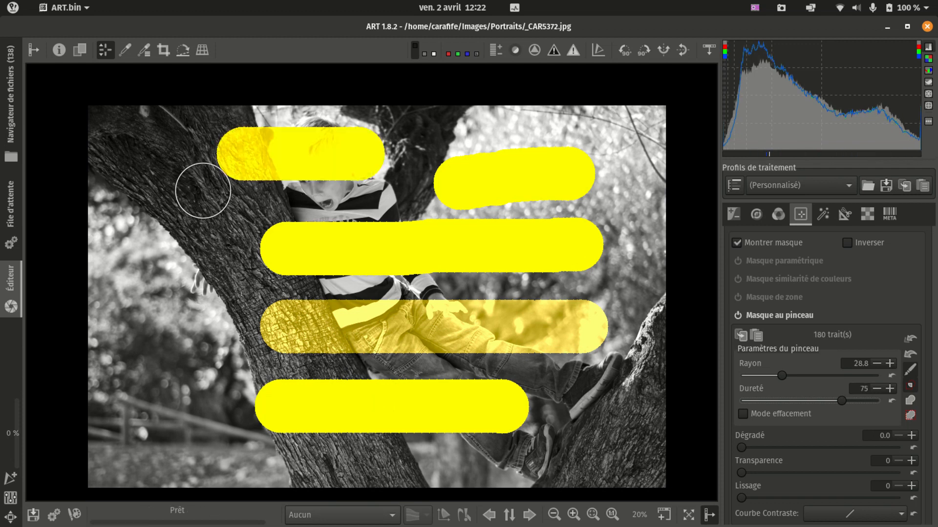
scroll(202, 191, "down", 1)
scroll(201, 193, "down", 1)
left_click_drag(152, 197, 161, 312)
scroll(210, 320, "down", 1)
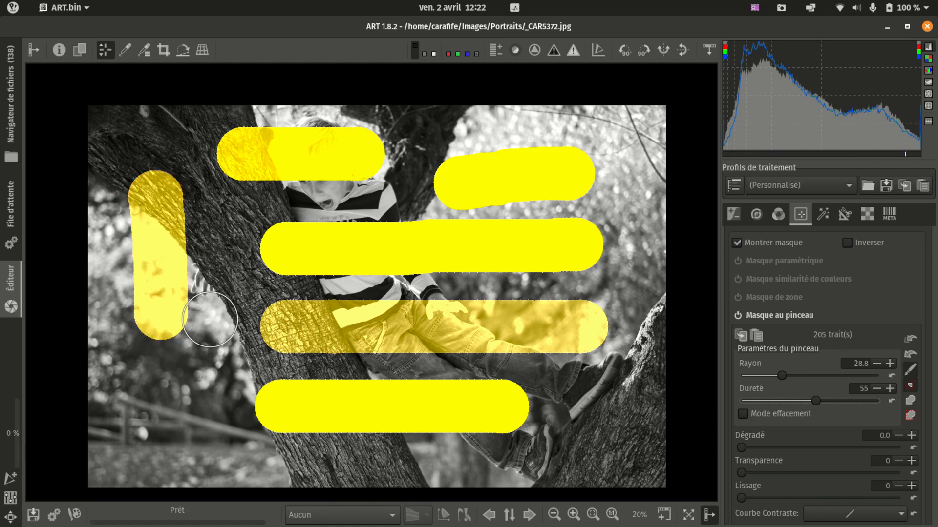
scroll(210, 320, "down", 10)
left_click_drag(229, 330, 235, 266)
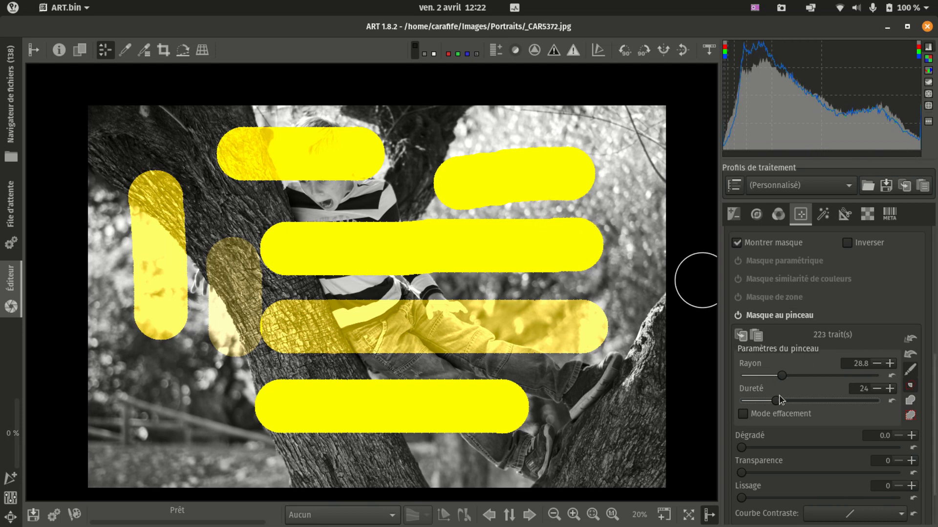
Step: Undo the last three brush strokes one by one and clear all remaining strokes from the mask
left_click(911, 356)
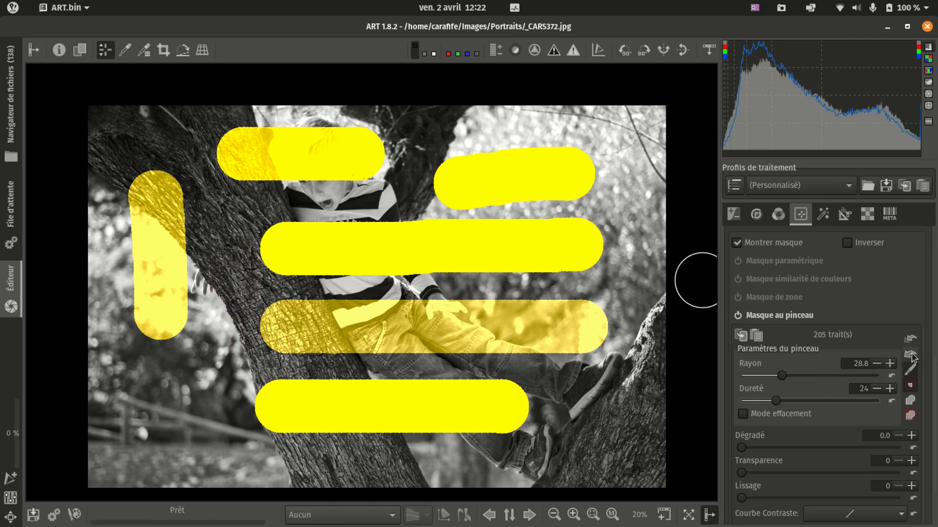
left_click(911, 356)
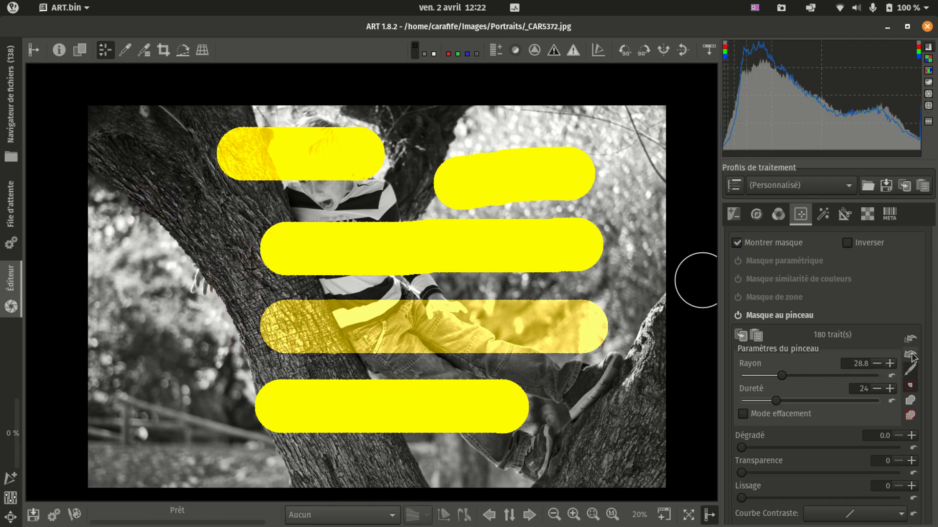
left_click(911, 356)
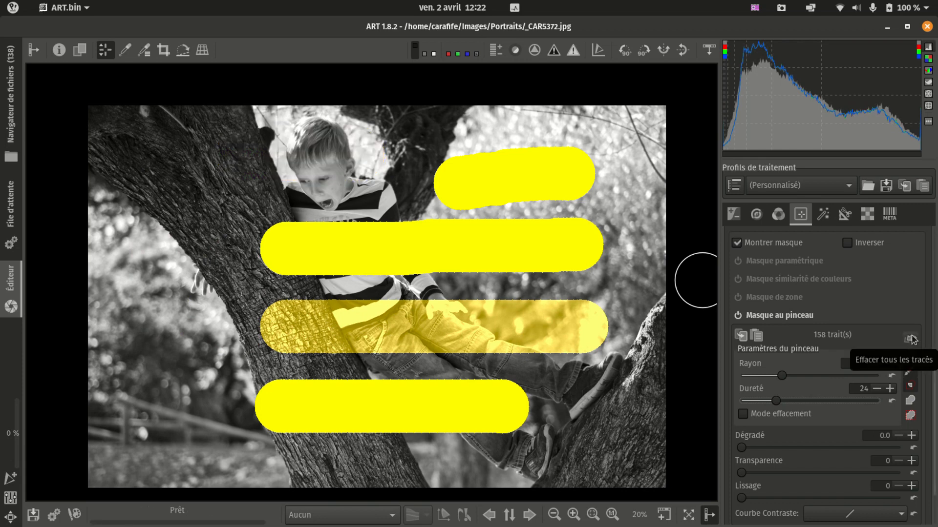
left_click(911, 339)
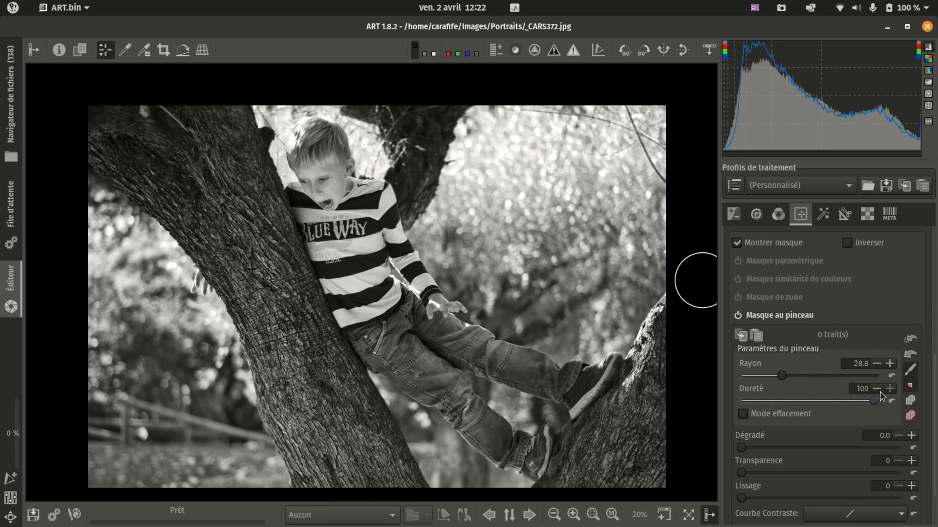
Step: Paint a horizontal stroke across the boy's chest at Dureté 100, erase its right end with Mode effacement and paint over that area again
left_click_drag(475, 213, 270, 215)
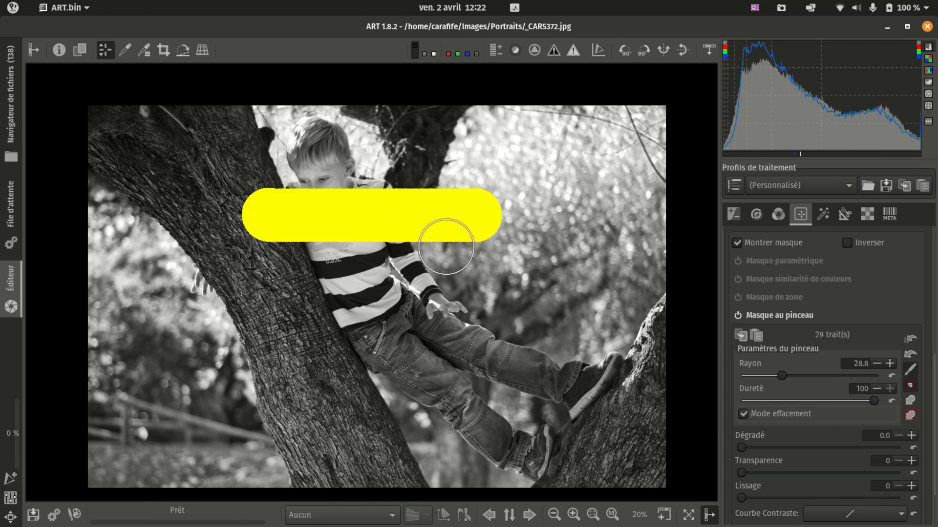
mouse_move(508, 214)
left_mouse_down()
mouse_move(426, 213)
mouse_move(461, 255)
mouse_move(432, 251)
left_mouse_up()
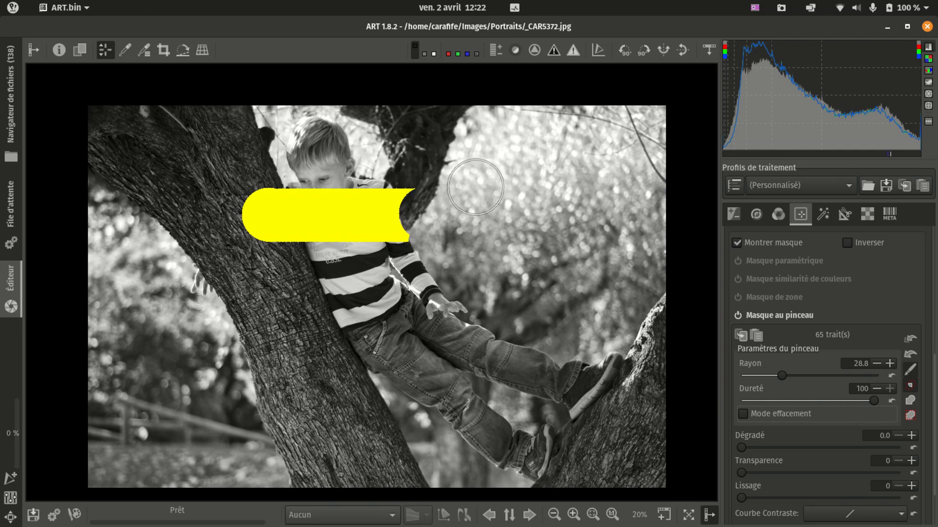
left_click_drag(423, 176, 427, 266)
mouse_move(469, 171)
left_mouse_down()
mouse_move(471, 249)
mouse_move(494, 176)
mouse_move(517, 266)
left_mouse_up()
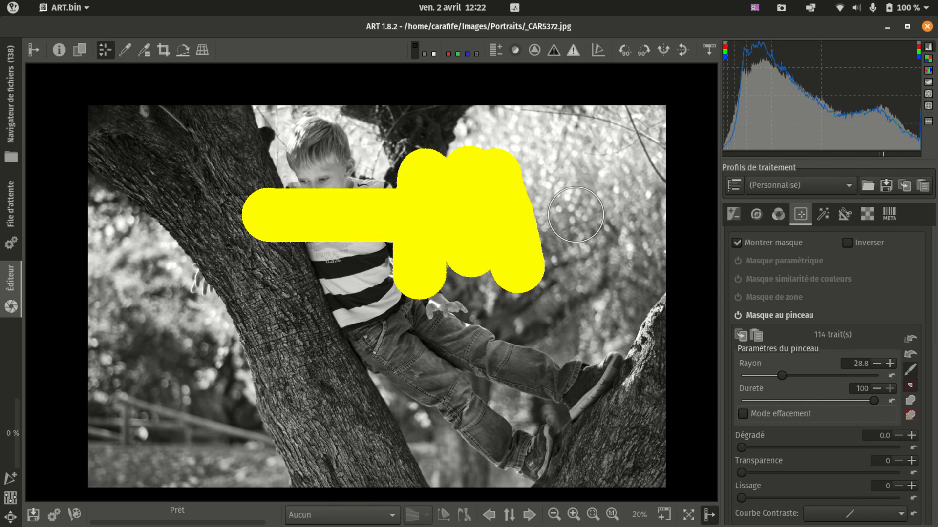
Step: Erase the painted area above and below the horizontal band, and add and partly erase a short stroke over the boy's arm
left_click_drag(571, 163, 409, 162)
left_click_drag(538, 251, 425, 268)
mouse_move(534, 278)
left_mouse_down()
mouse_move(384, 284)
mouse_move(466, 255)
mouse_move(394, 255)
left_mouse_up()
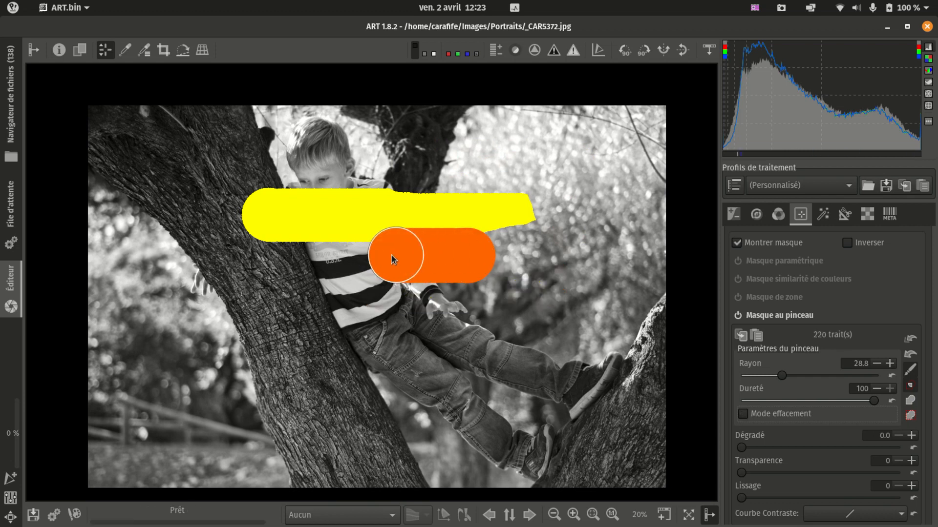
left_click_drag(520, 266, 433, 251)
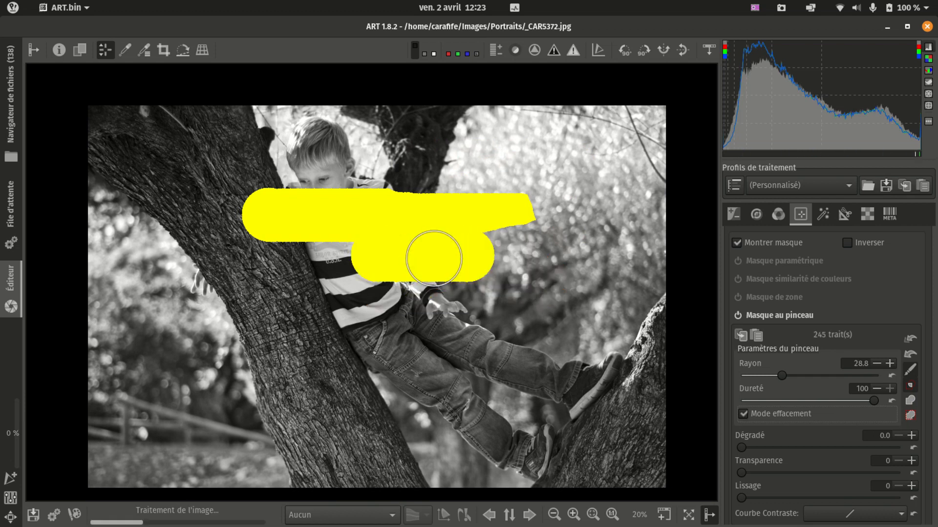
left_click(768, 414)
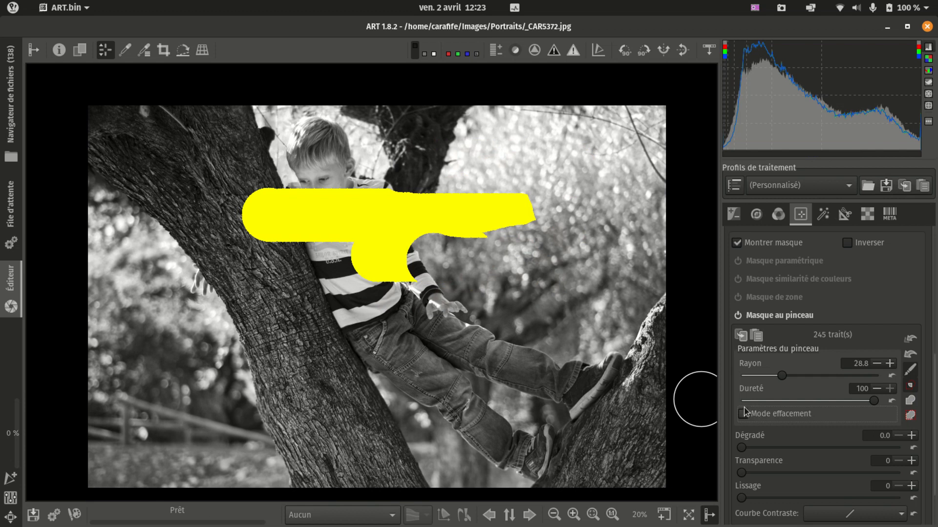
left_click(762, 414)
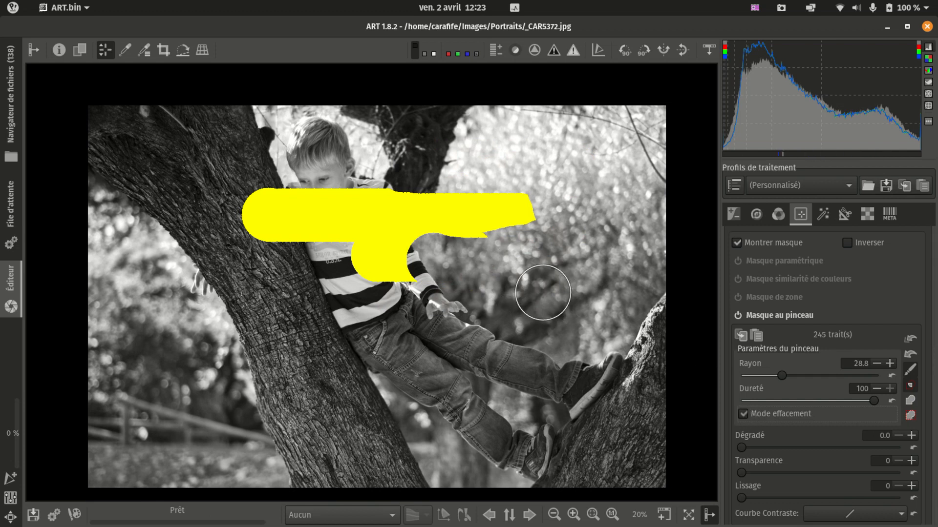
Step: Alternate painting and erasing strokes over the band on the boy's shirt and the background beside his arm
left_click_drag(534, 285, 509, 210)
left_click_drag(454, 222, 249, 211)
left_click_drag(386, 266, 342, 211)
mouse_move(377, 199)
left_mouse_down()
mouse_move(420, 225)
mouse_move(459, 262)
mouse_move(362, 305)
mouse_move(370, 310)
mouse_move(561, 192)
left_mouse_up()
key("e")
mouse_move(430, 193)
left_mouse_down()
mouse_move(386, 181)
mouse_move(322, 210)
left_mouse_up()
left_click(742, 415)
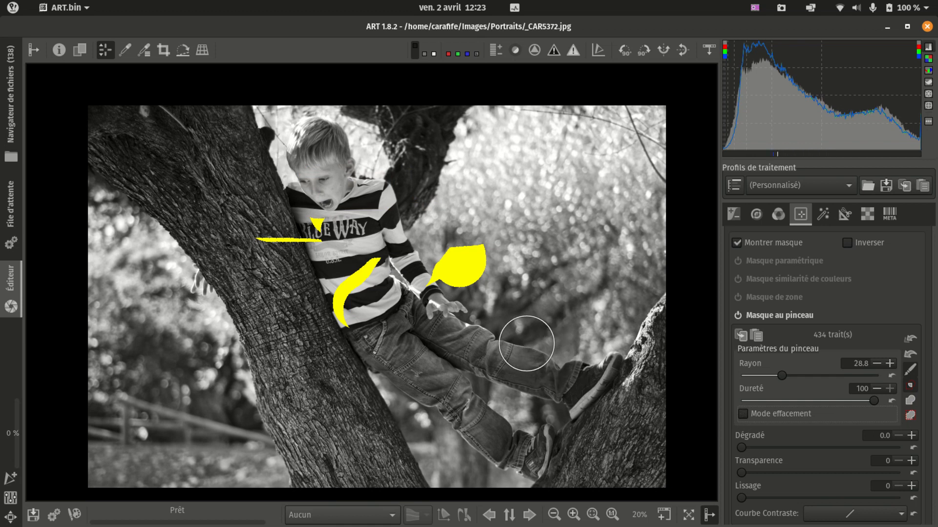
Step: Erase the remaining painted patches on the boy's shirt, the trunk and beside his arm
key("ctrl")
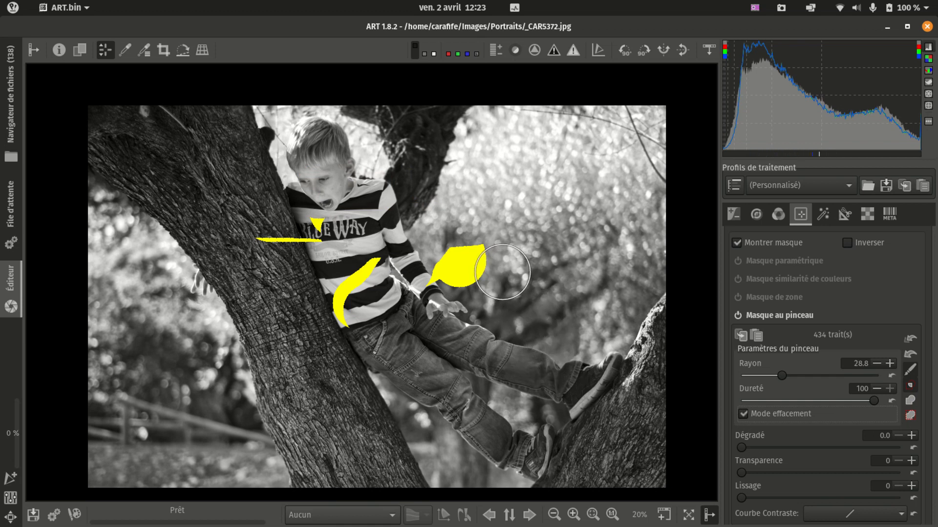
mouse_move(502, 272)
left_mouse_down()
mouse_move(410, 271)
mouse_move(277, 298)
mouse_move(333, 250)
left_mouse_up()
left_click_drag(274, 238, 366, 247)
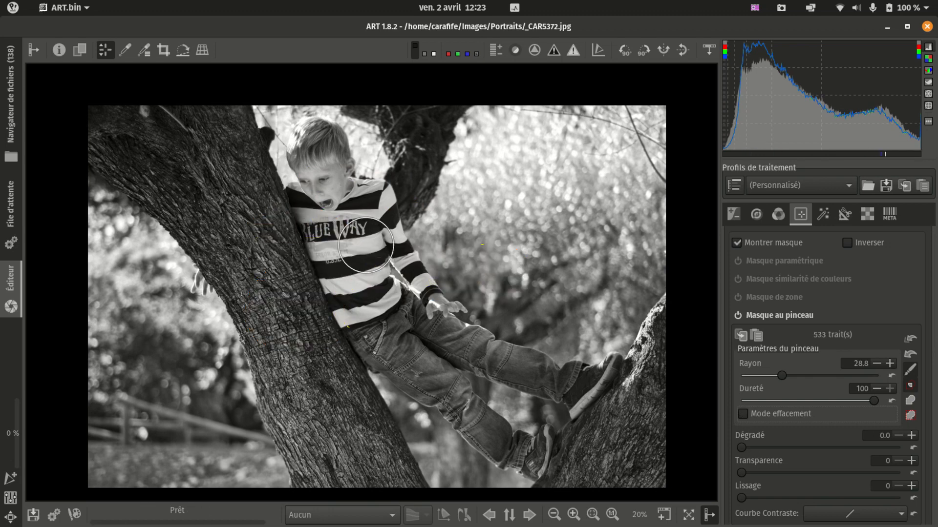
Step: Reduce the brush Rayon to 7.8 and paint a mask stroke along the boy's shoulder and down the outer edge of his sleeve
scroll(385, 142, "up", 2)
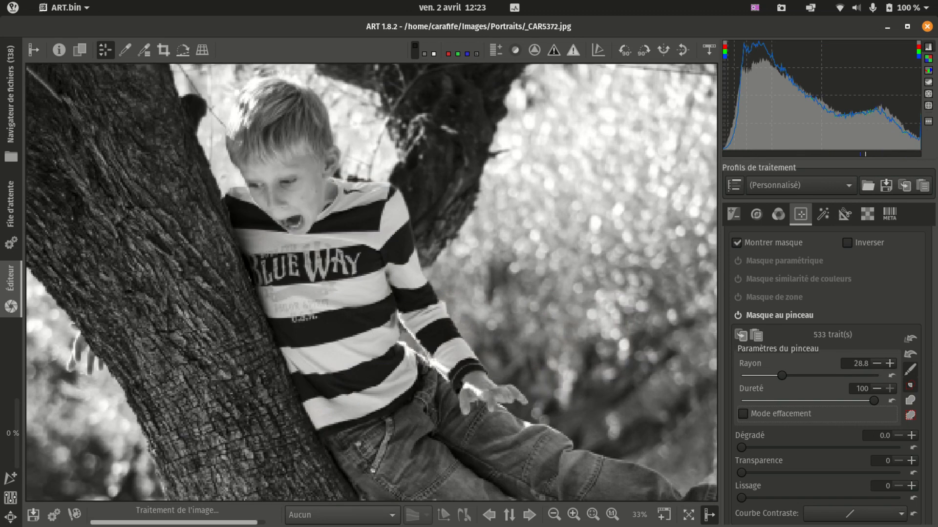
scroll(409, 209, "up", 1)
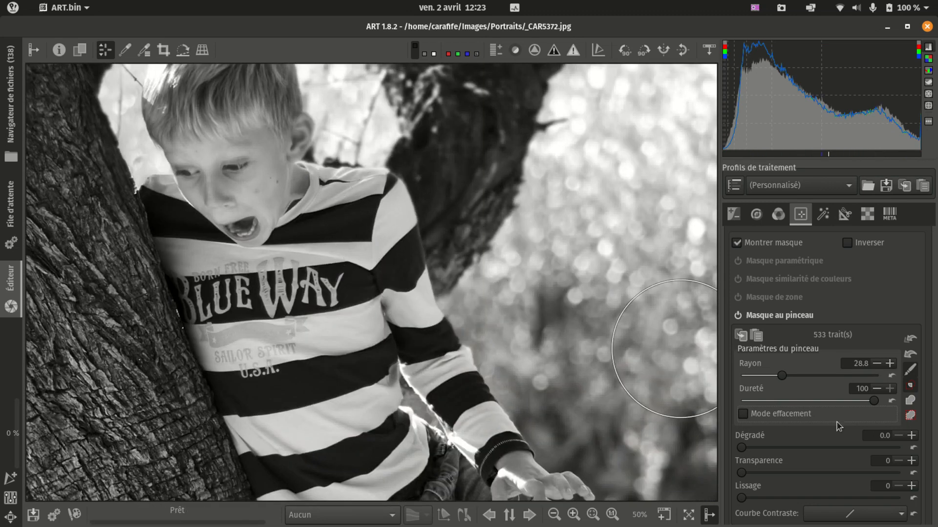
scroll(429, 293, "down", 7)
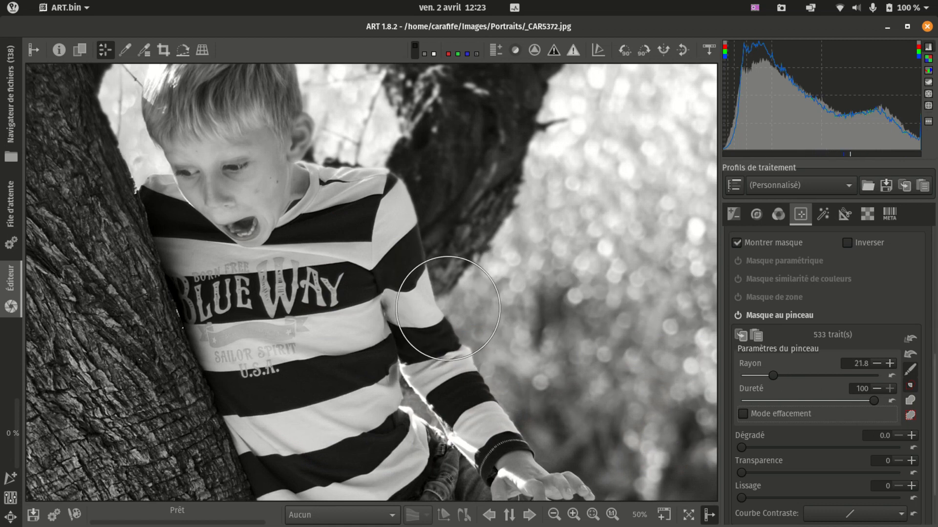
scroll(396, 227, "down", 13)
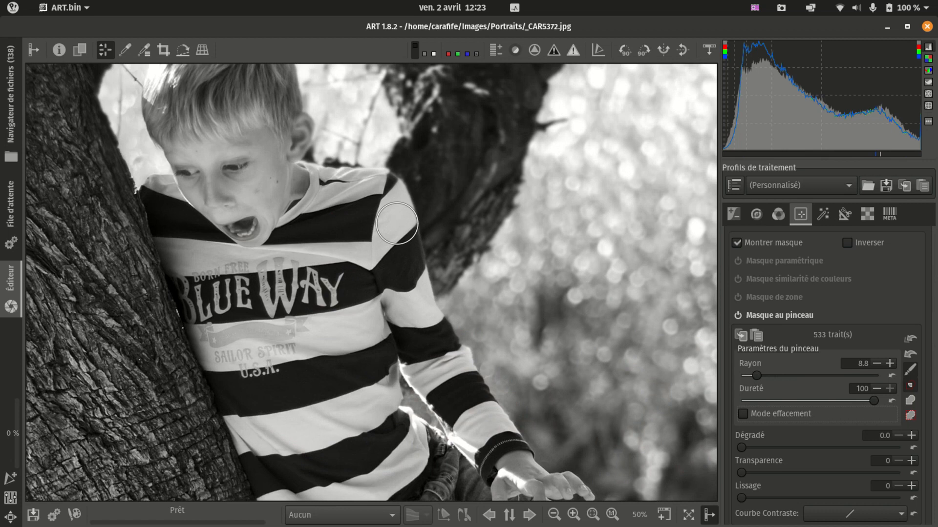
scroll(393, 227, "down", 1)
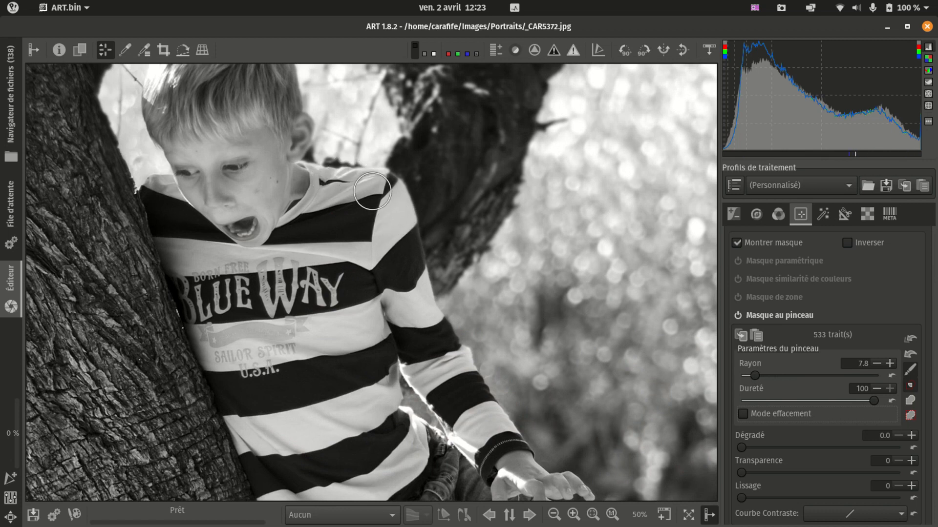
mouse_move(332, 185)
left_mouse_down()
mouse_move(390, 195)
mouse_move(413, 296)
mouse_move(452, 339)
mouse_move(492, 430)
left_mouse_up()
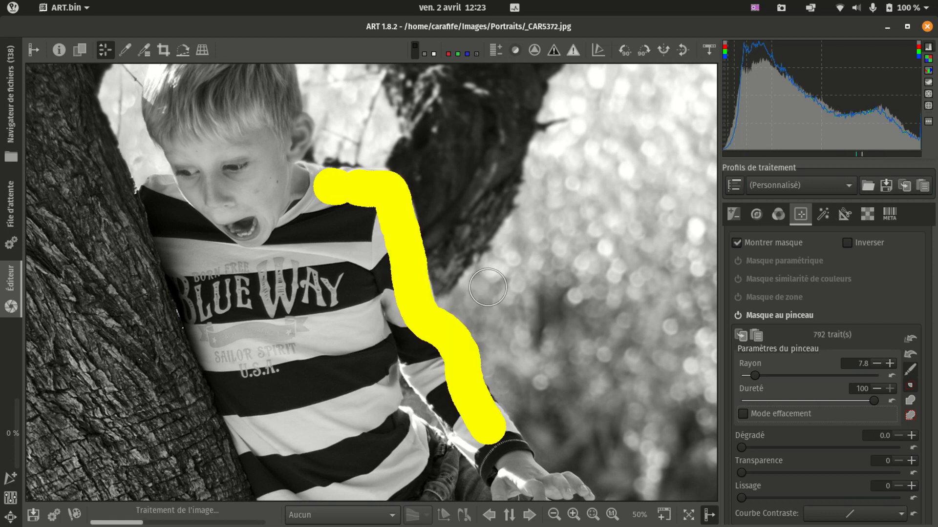
Step: Erase the overspill outside the boy's lower sleeve and continue the mask stroke down to his wrist
left_click(499, 363)
mouse_move(491, 345)
left_mouse_down()
mouse_move(460, 304)
mouse_move(496, 371)
left_mouse_up()
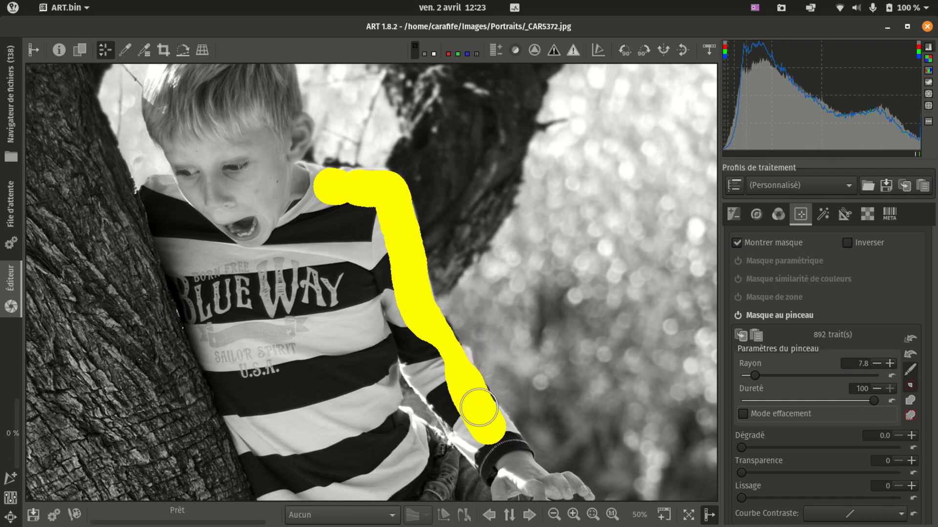
left_click_drag(481, 408, 521, 468)
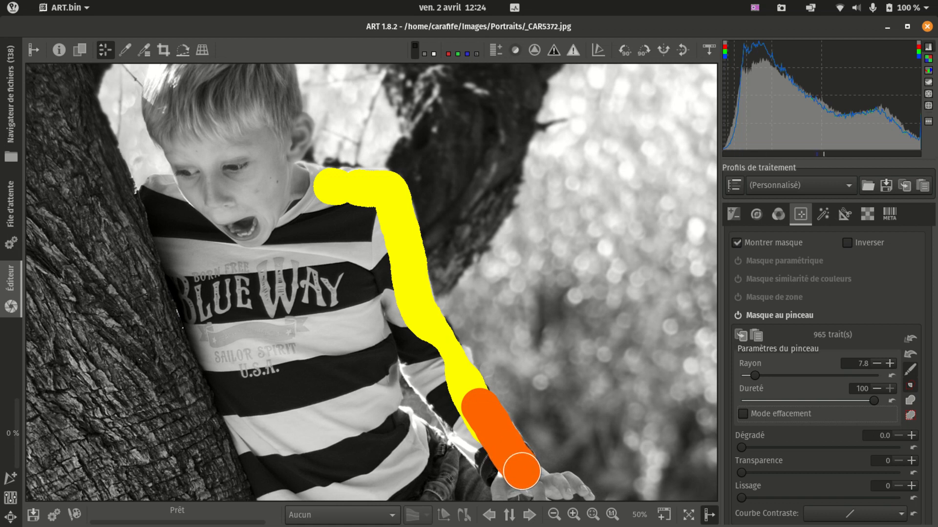
Step: Clear all brush strokes, set Rayon to 66.4 and paint one broad horizontal stroke across the boy's torso
left_click(907, 356)
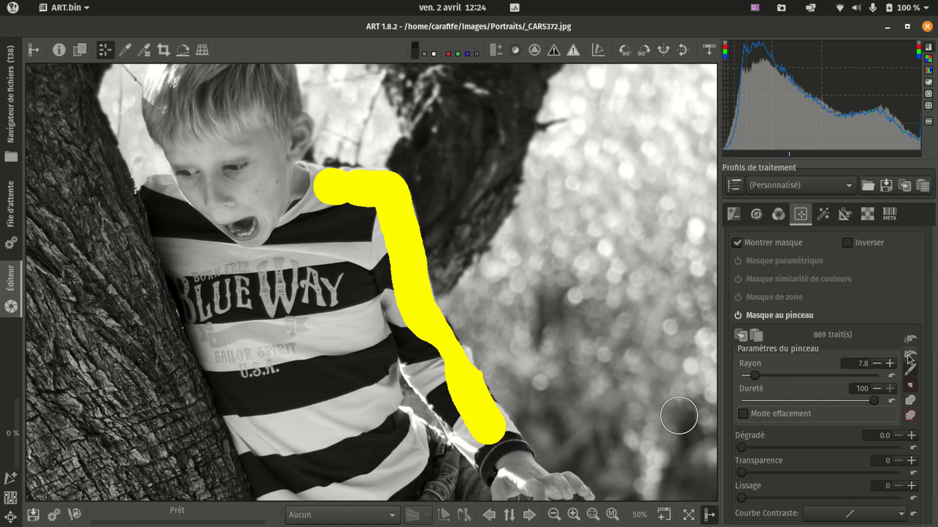
left_click(911, 340)
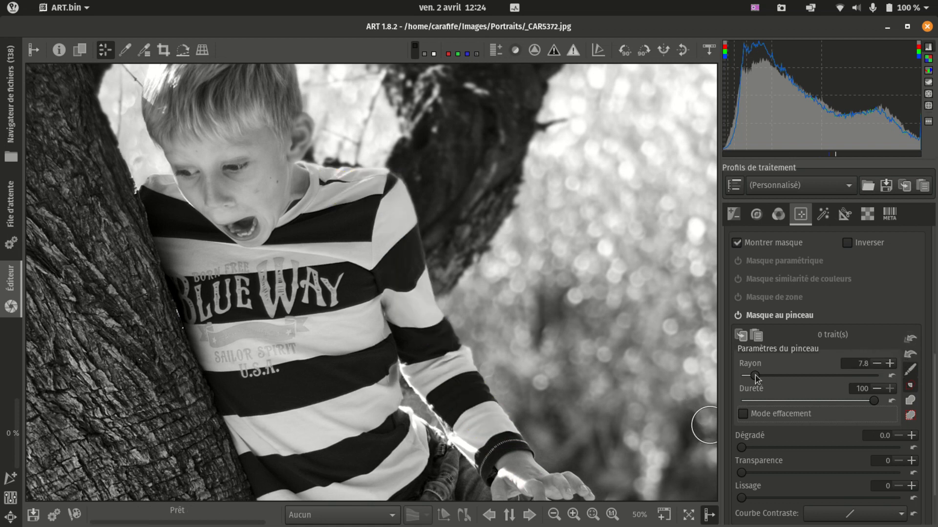
left_click_drag(755, 376, 830, 376)
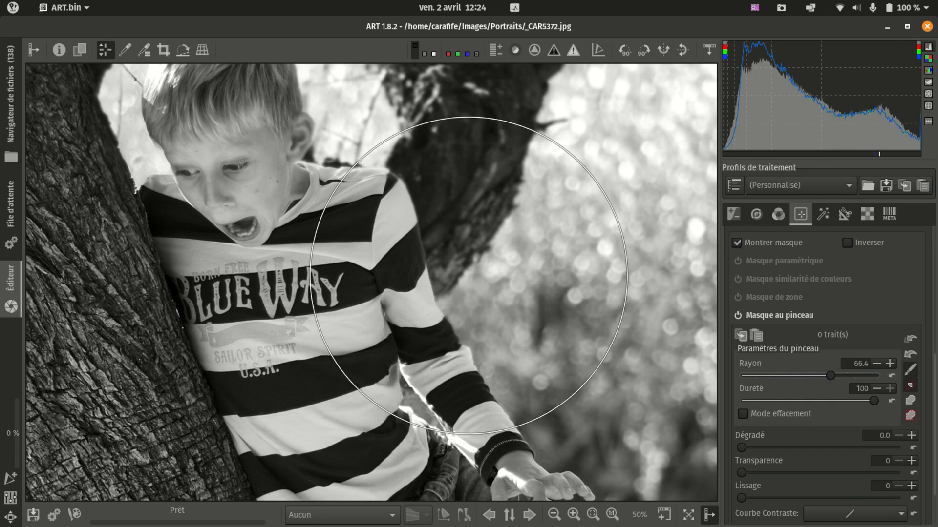
left_click_drag(517, 272, 297, 272)
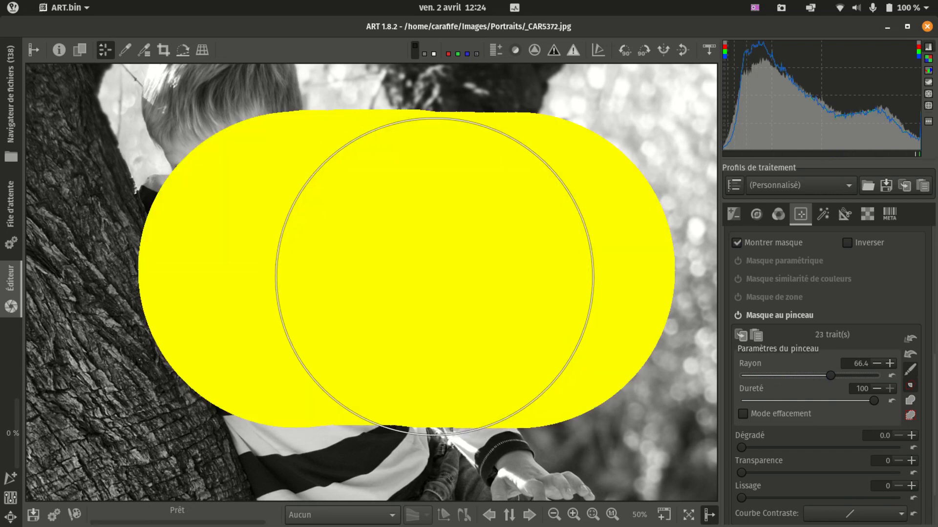
Step: Try Dégradé values such as 19.9 and 2.3 on the brush mask and return it to 0
scroll(817, 398, "down", 2)
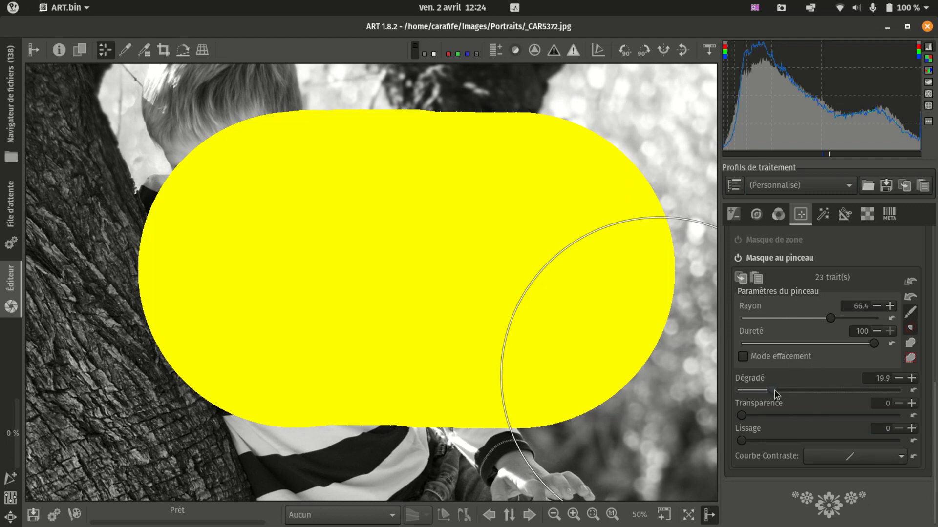
left_click_drag(775, 391, 805, 391)
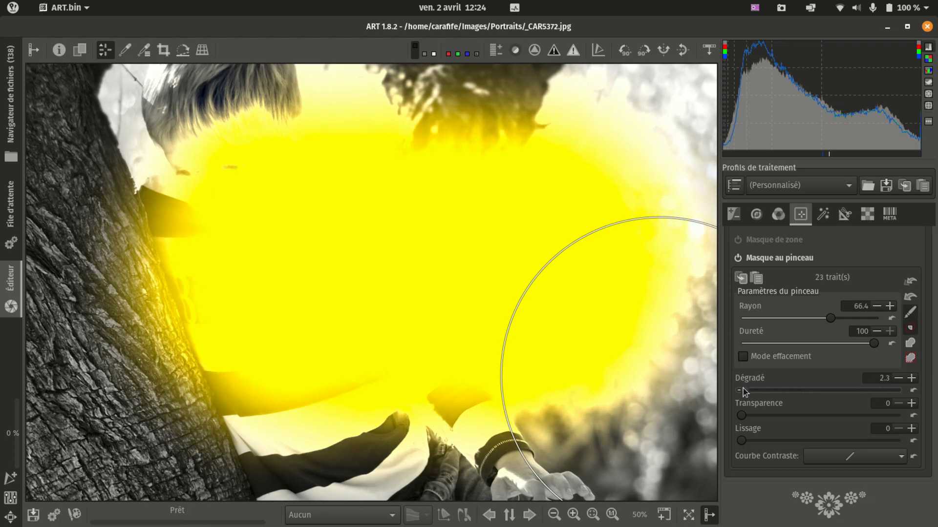
left_click_drag(744, 392, 739, 391)
Step: Try Lissage at 18 and reset it to 0, and test Dégradé again before returning it to 0
left_click_drag(751, 440, 789, 440)
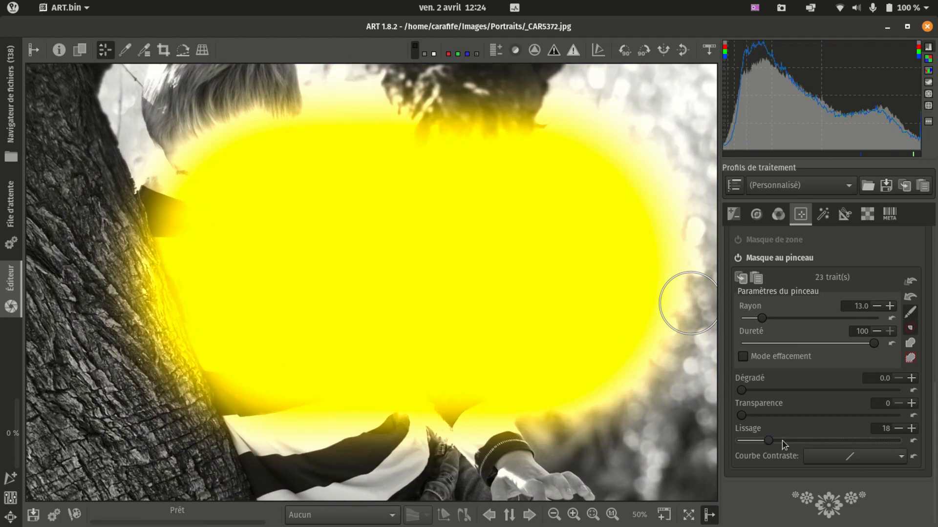
left_click_drag(740, 445, 753, 442)
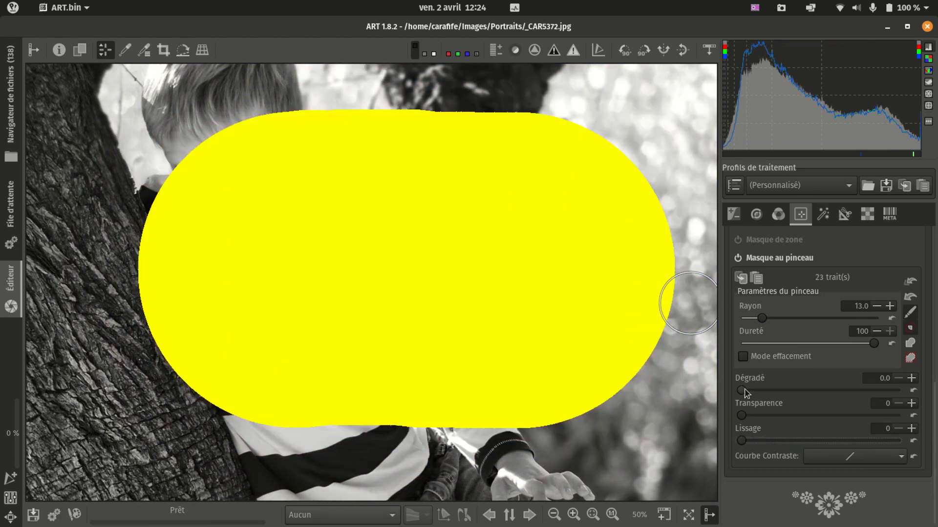
left_click_drag(758, 392, 784, 390)
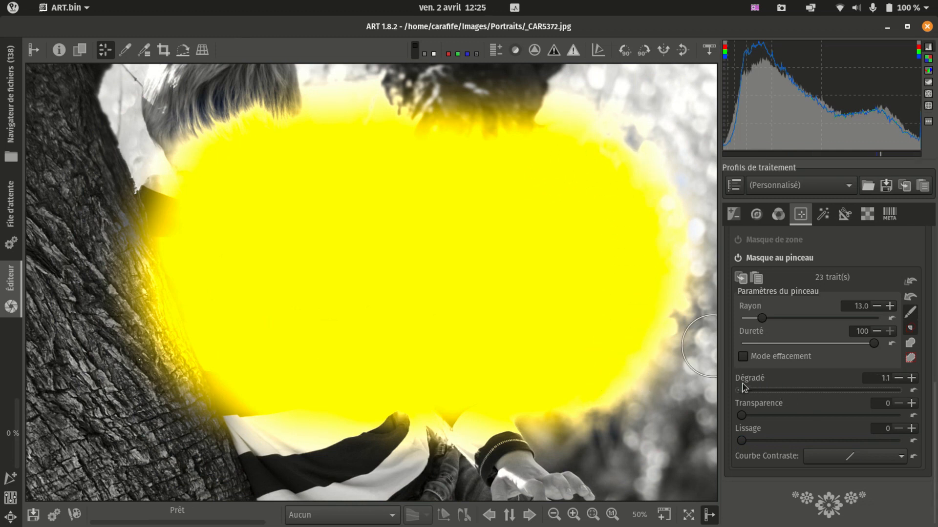
left_click_drag(743, 387, 737, 389)
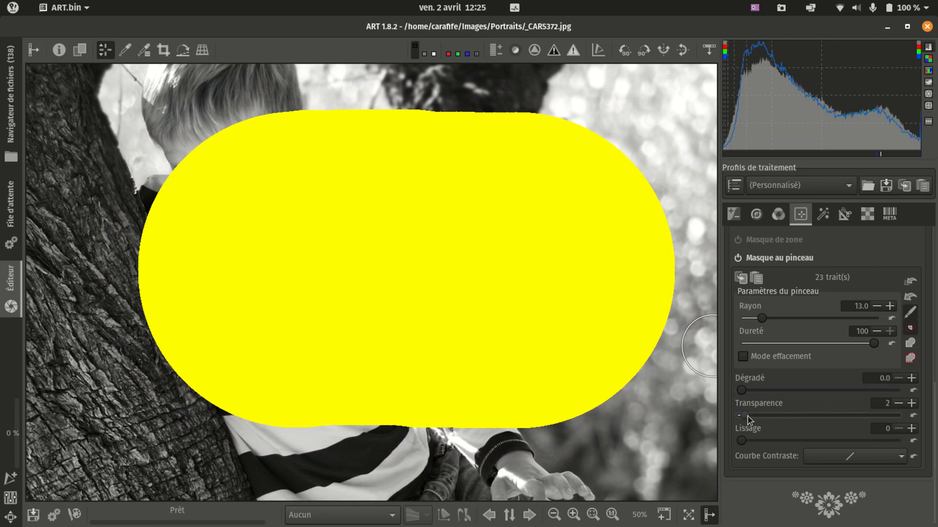
Step: Try Transparence at 47 on the brush mask and return it to 0
mouse_move(761, 418)
left_mouse_down()
mouse_move(852, 414)
mouse_move(816, 412)
left_mouse_up()
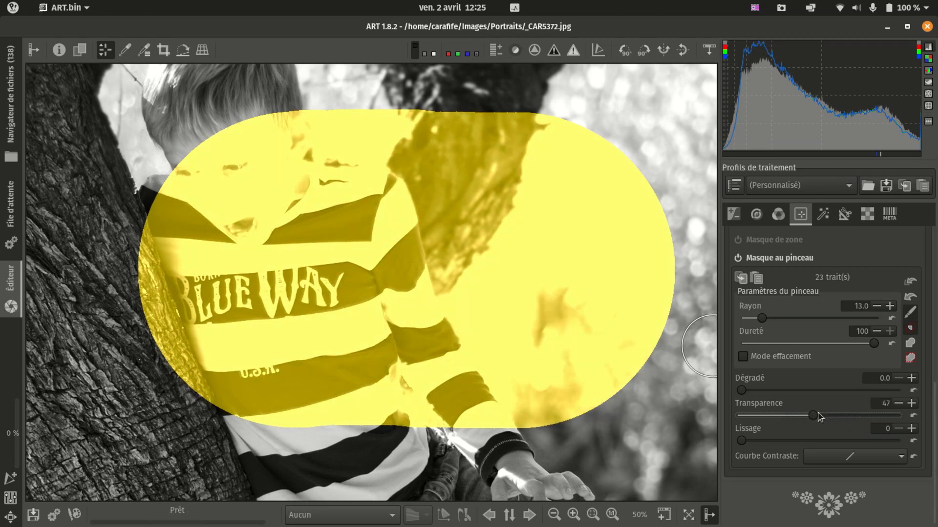
left_click_drag(796, 417, 737, 418)
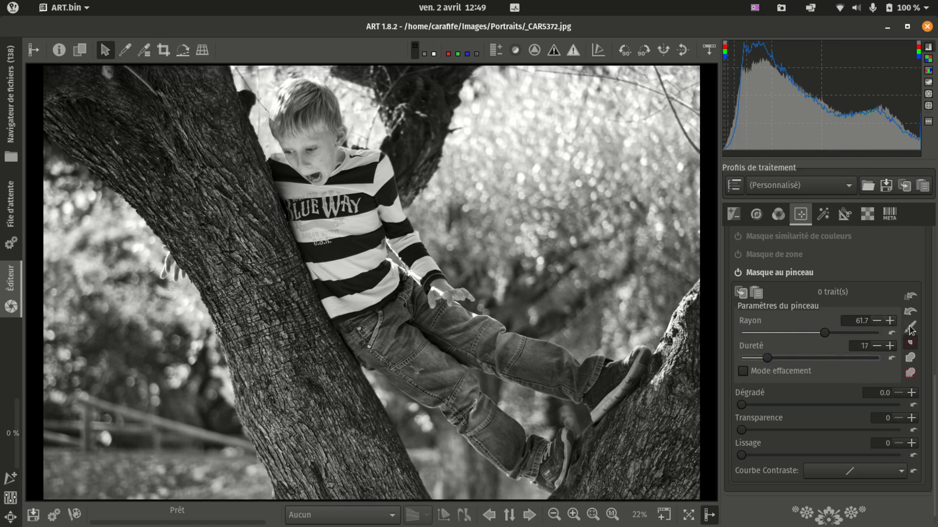
Step: Set Rayon to 64.7 and paint four adjacent vertical strokes across the photo, raising Dureté from 17 through 29 and 45 to 64
scroll(259, 183, "down", 3)
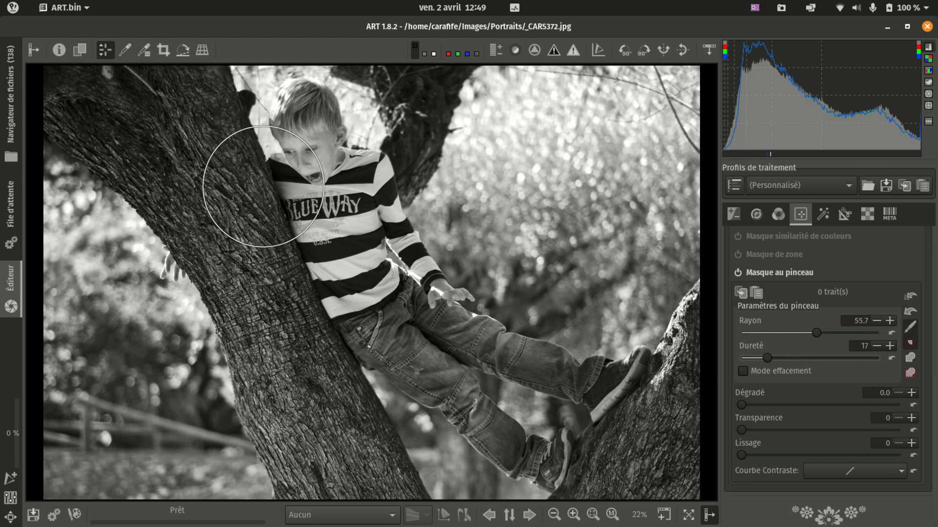
scroll(274, 168, "up", 6)
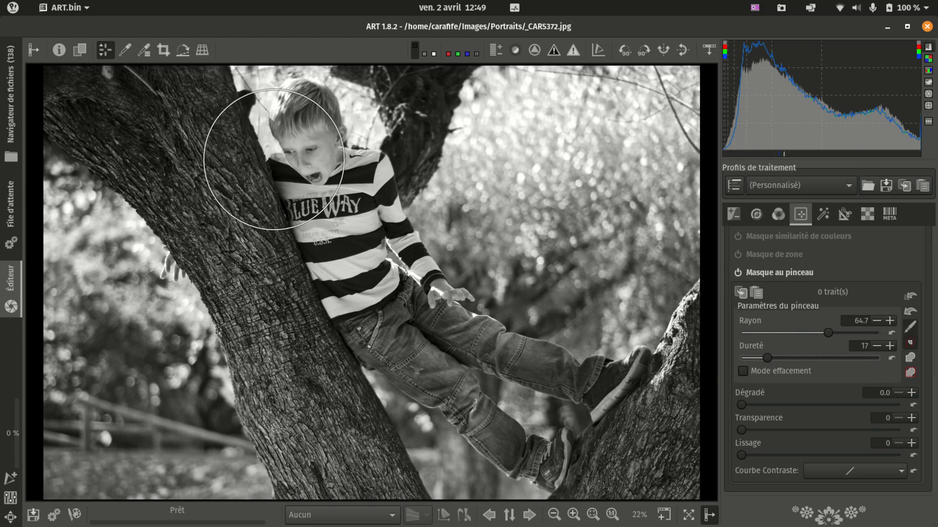
mouse_move(275, 156)
left_mouse_down()
mouse_move(279, 262)
mouse_move(262, 405)
left_mouse_up()
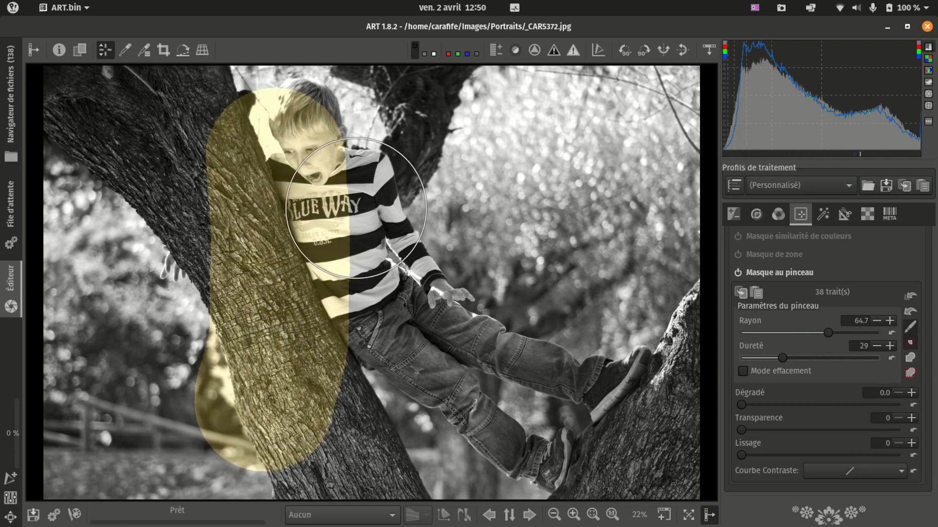
scroll(356, 208, "up", 11)
left_click_drag(355, 143, 346, 423)
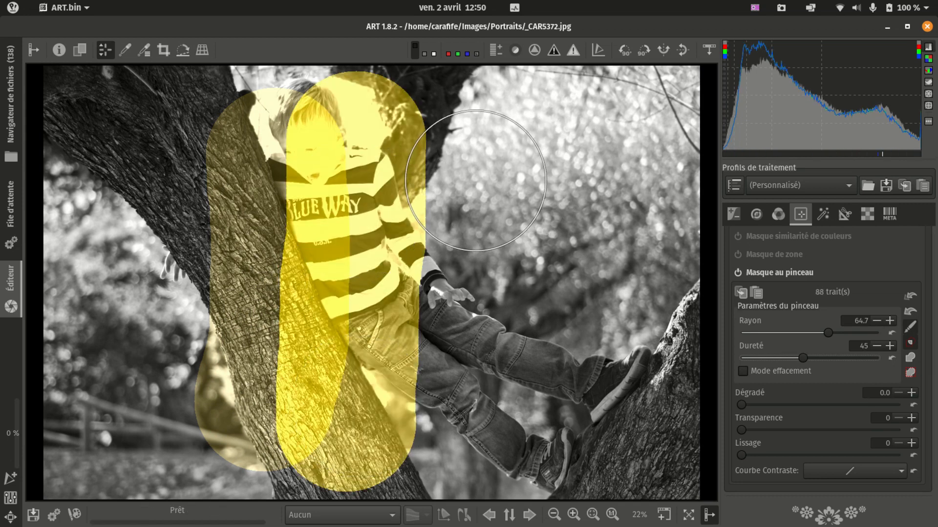
scroll(448, 134, "up", 1)
left_click_drag(448, 135, 427, 419)
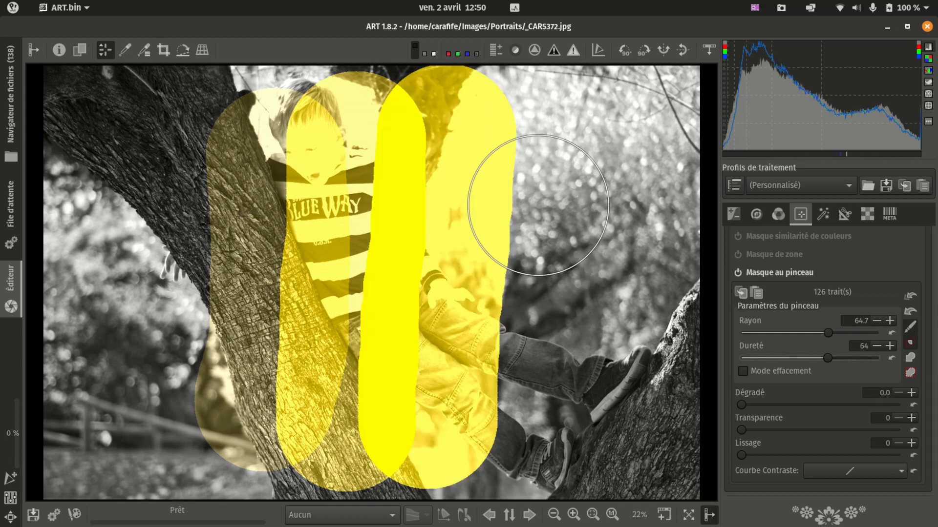
left_click_drag(525, 136, 510, 442)
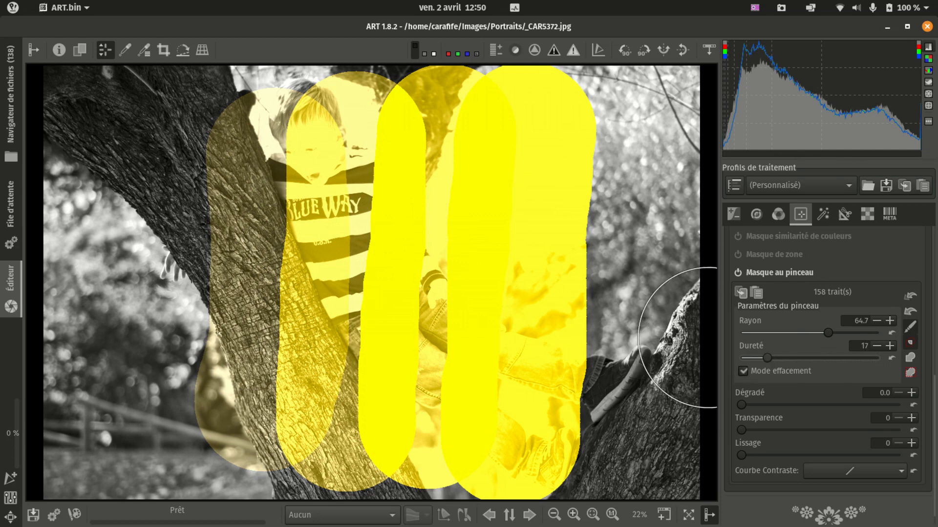
Step: Erase across the middle of the four strokes in repeated passes at Dureté 17, adding one pass at Dureté 35
left_click_drag(626, 275, 160, 268)
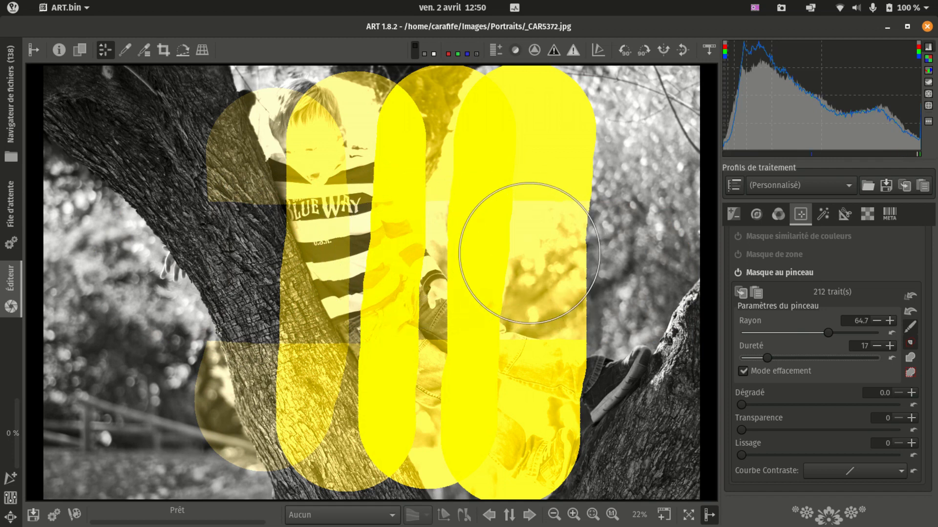
left_click_drag(622, 268, 257, 279)
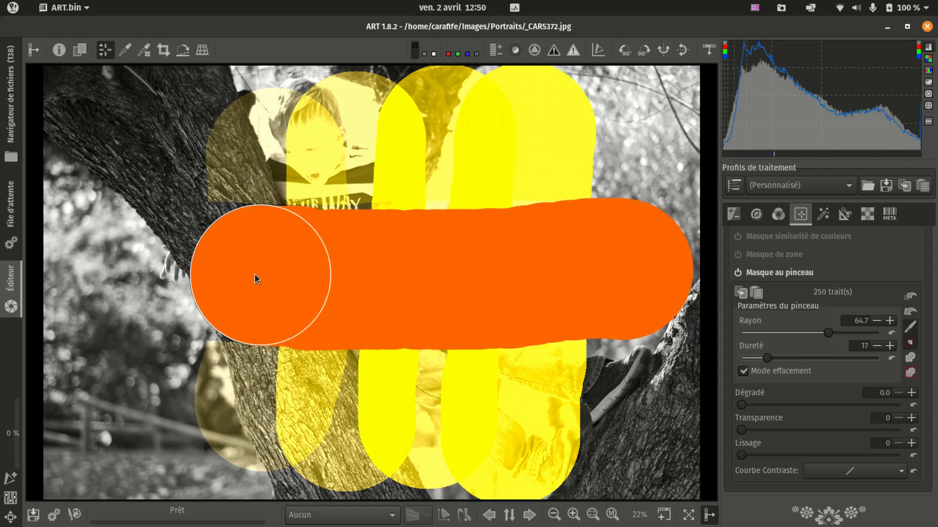
left_click_drag(503, 262, 268, 268)
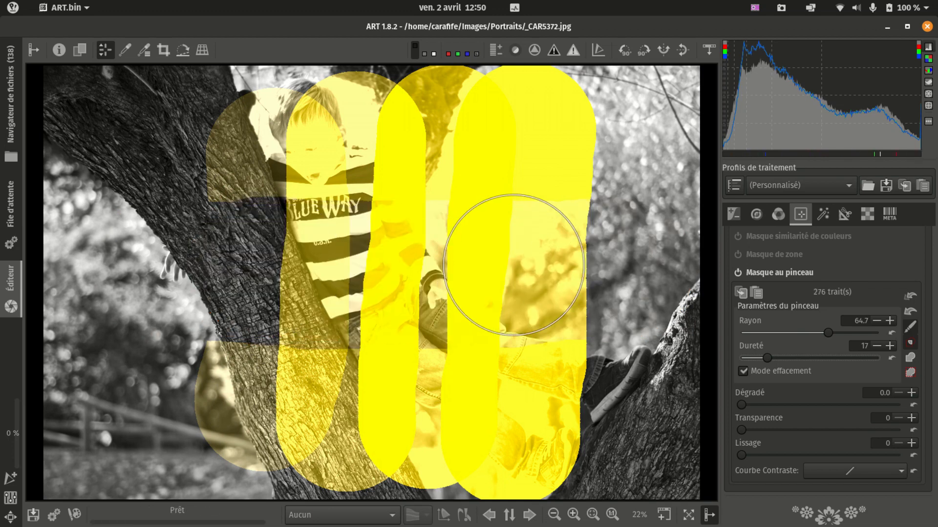
left_click_drag(439, 247, 268, 249)
left_click_drag(235, 222, 235, 166)
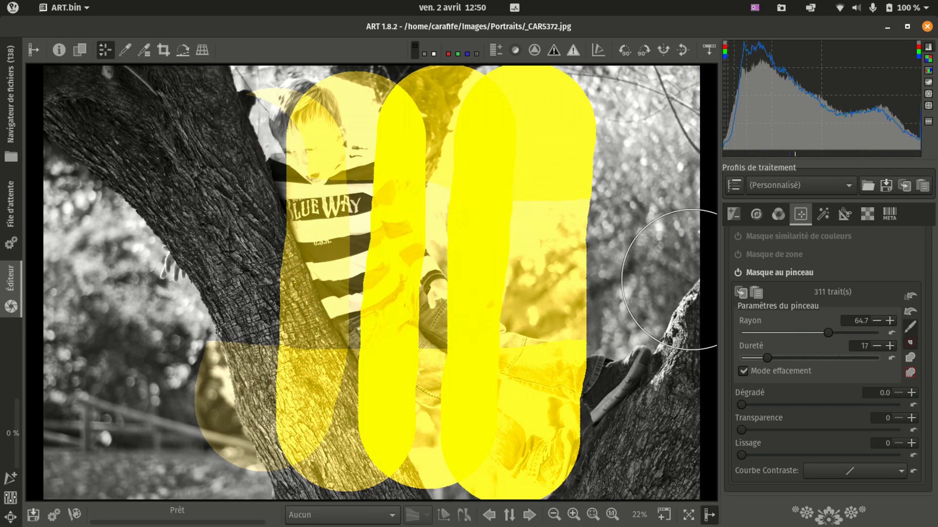
left_click_drag(787, 359, 793, 359)
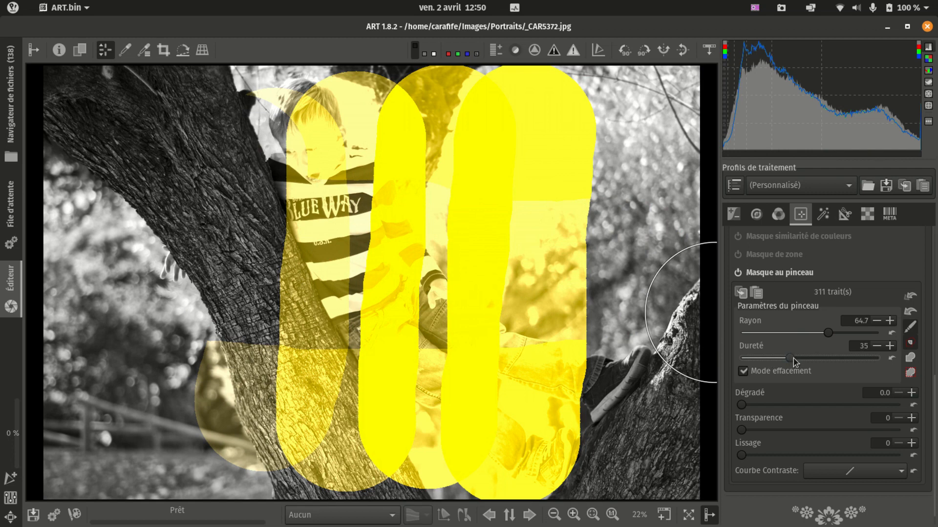
left_click_drag(576, 272, 299, 277)
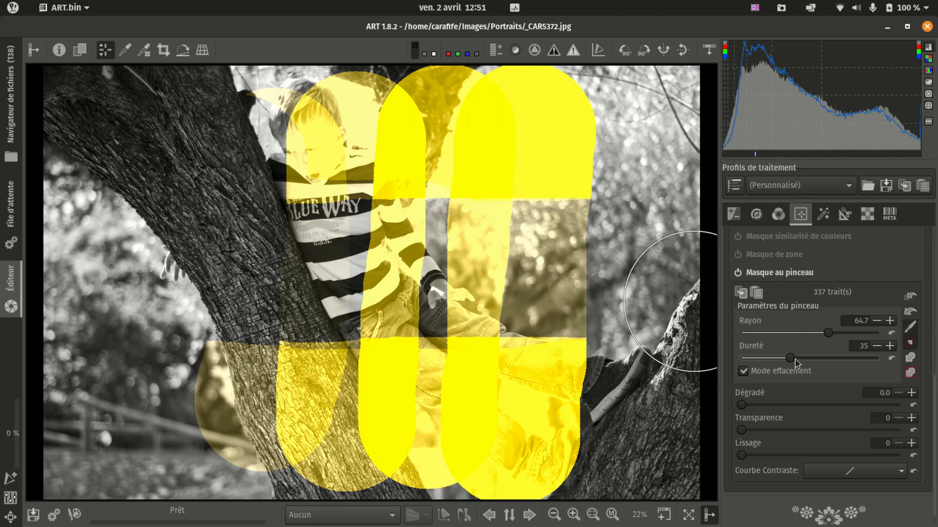
Step: Set the eraser's Dureté to 100 and erase all remaining parts of the four strokes with horizontal passes
left_click_drag(793, 359, 879, 359)
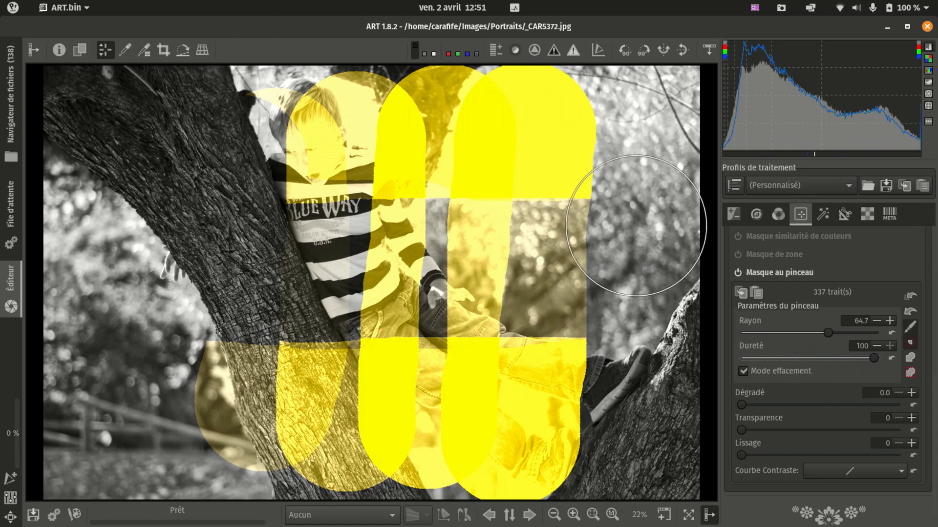
left_click_drag(630, 217, 242, 220)
left_click_drag(578, 306, 245, 313)
left_click_drag(537, 366, 211, 372)
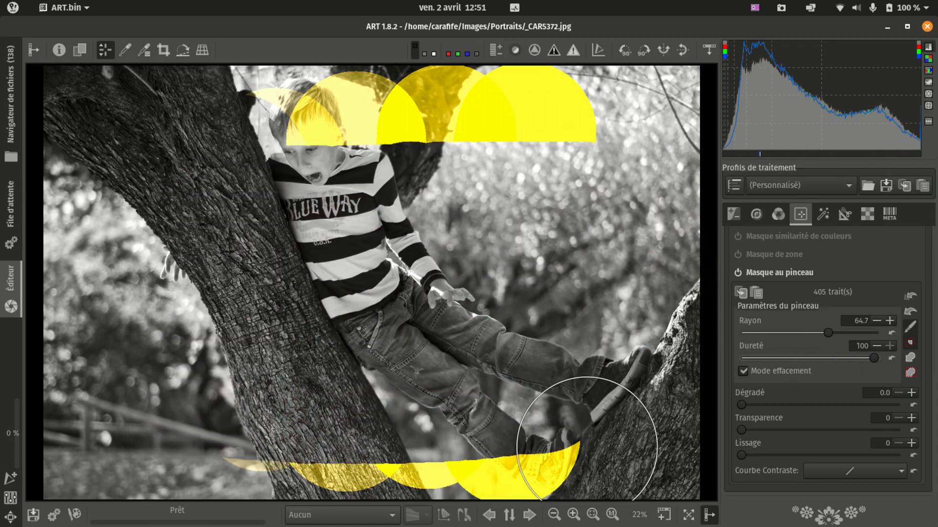
left_click_drag(587, 445, 290, 476)
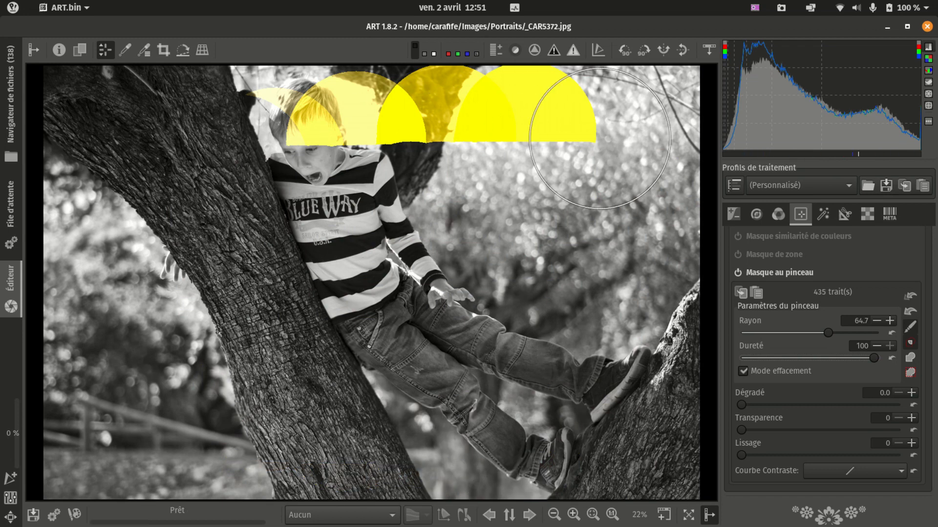
left_click_drag(600, 139, 274, 137)
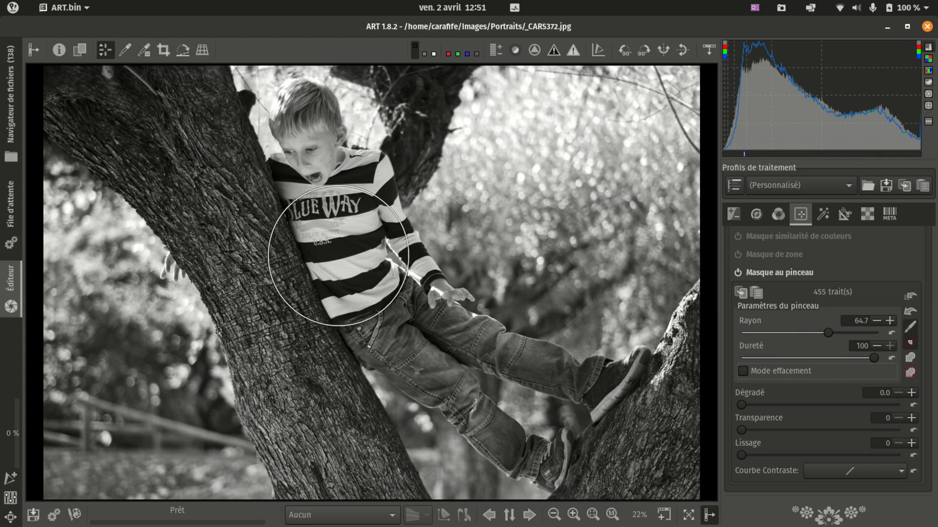
Step: With erase mode off and Dureté at 23, paint continuous overlapping vertical passes over the boy and the tree trunk
left_click(910, 332)
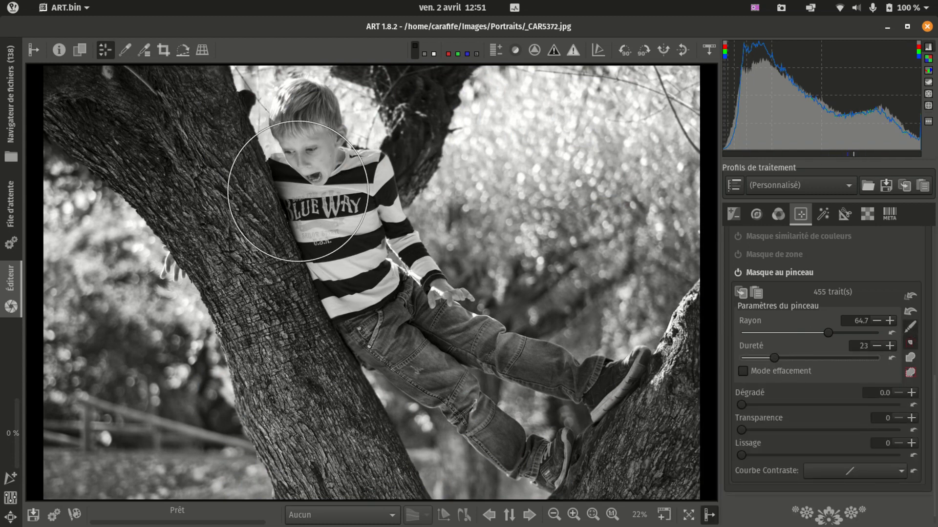
mouse_move(356, 172)
left_mouse_down()
mouse_move(344, 403)
mouse_move(358, 393)
left_mouse_up()
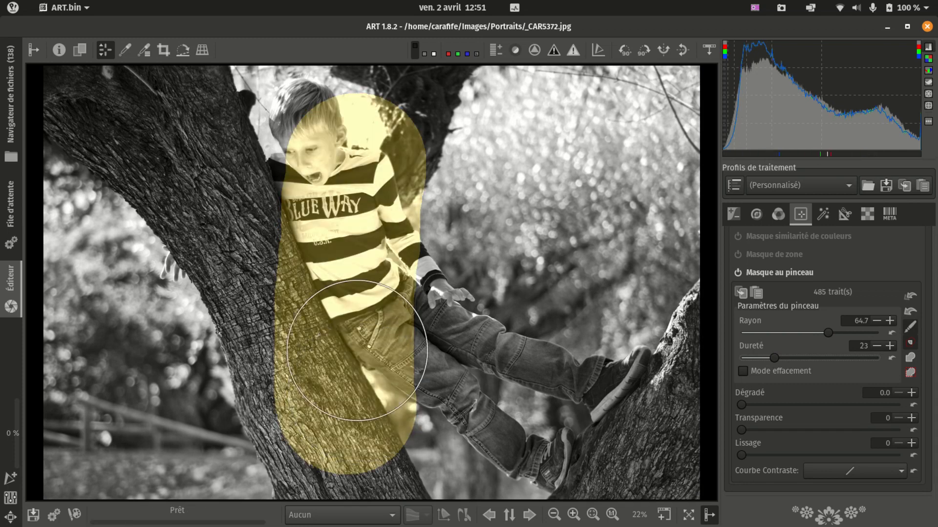
left_click_drag(357, 155, 352, 382)
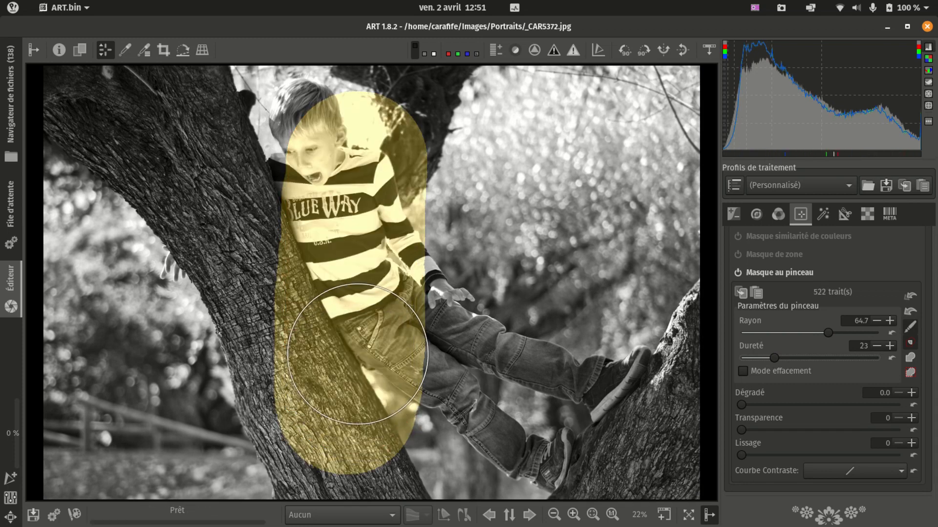
left_click_drag(356, 161, 322, 371)
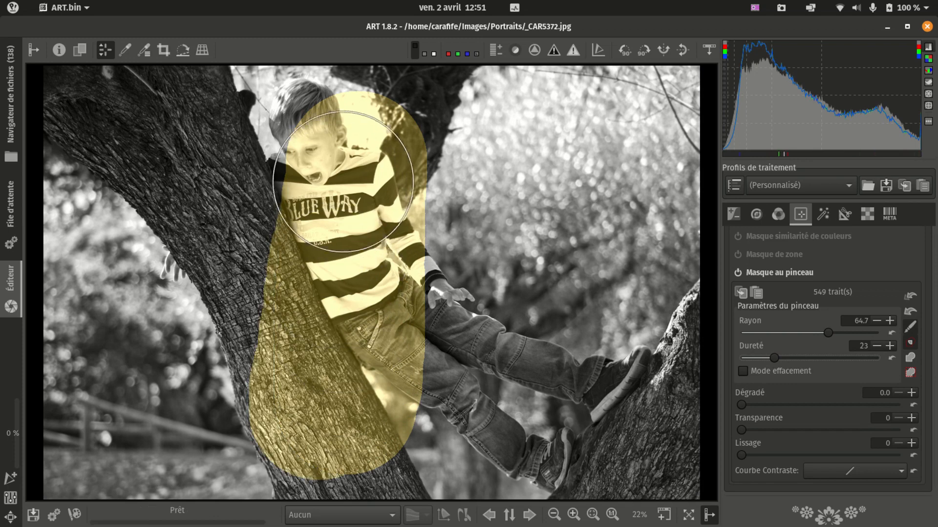
left_click_drag(345, 161, 342, 440)
left_click_drag(402, 164, 398, 454)
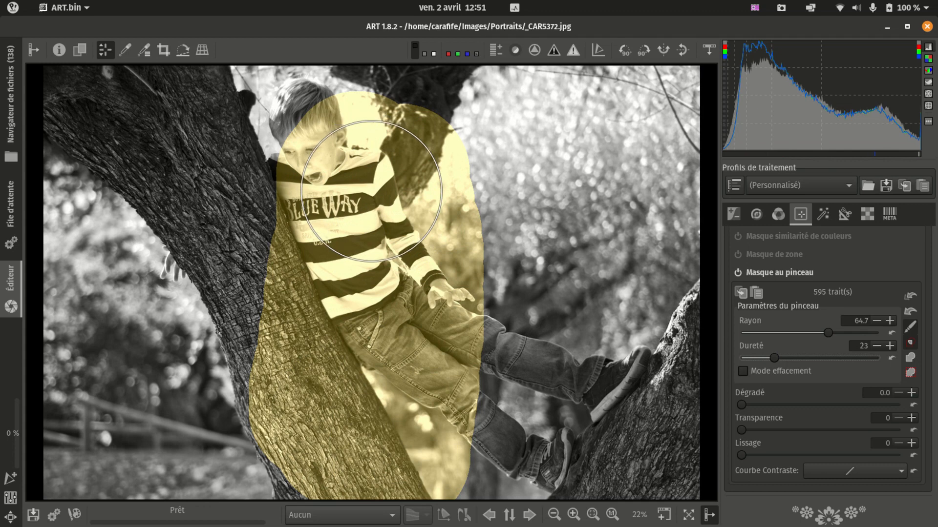
Step: Build up the mask's opacity with repeated separate vertical strokes at Dureté 23 over the boy's body
left_click_drag(368, 173, 372, 409)
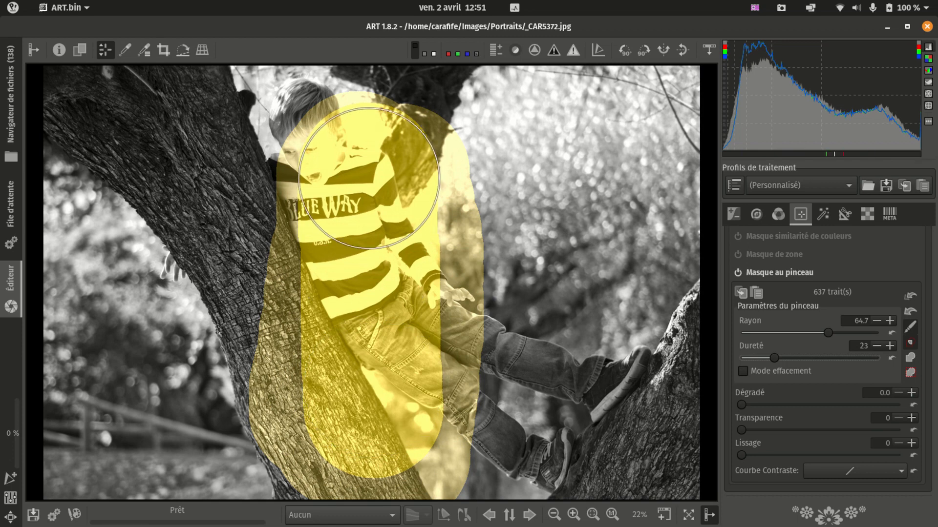
left_click_drag(370, 176, 364, 388)
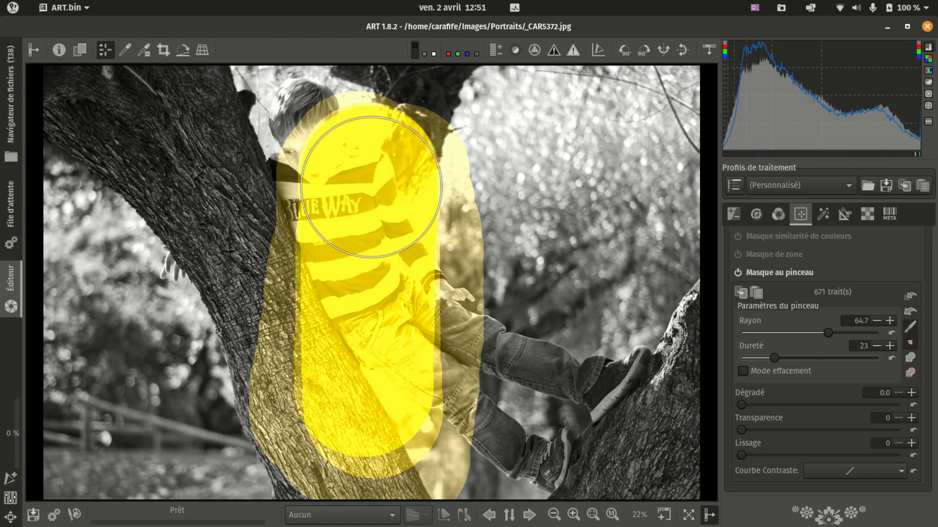
left_click_drag(369, 155, 371, 383)
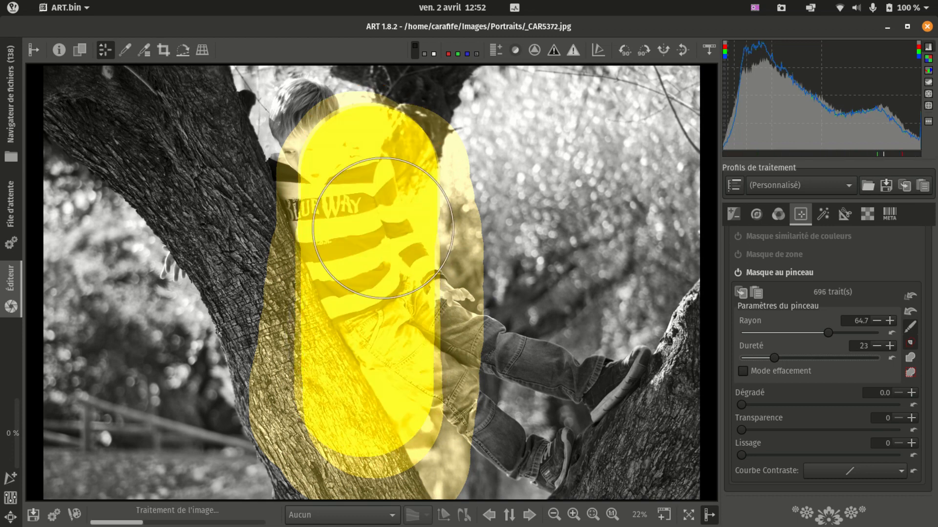
left_click_drag(368, 183, 369, 394)
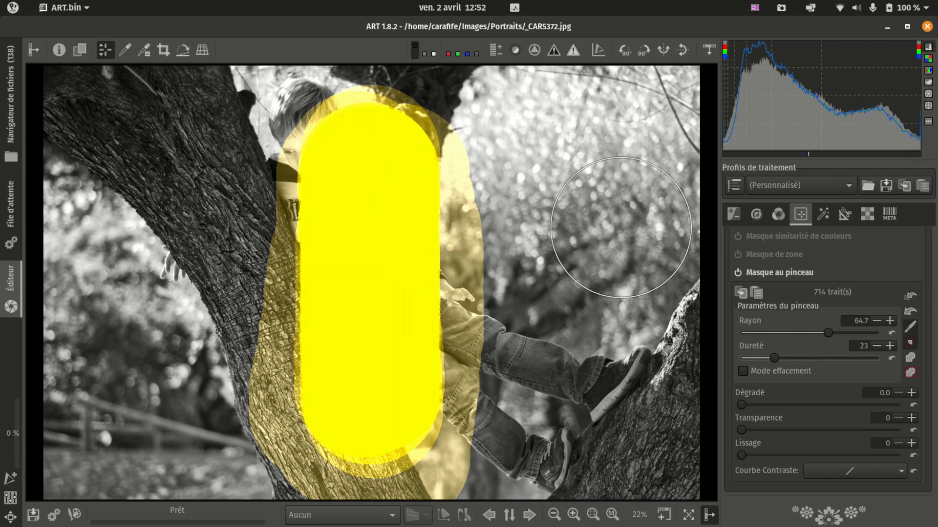
Step: Enable Mode effacement and erase horizontally across the middle of the mask at Dureté 23, then again at Dureté 100
left_click(744, 371)
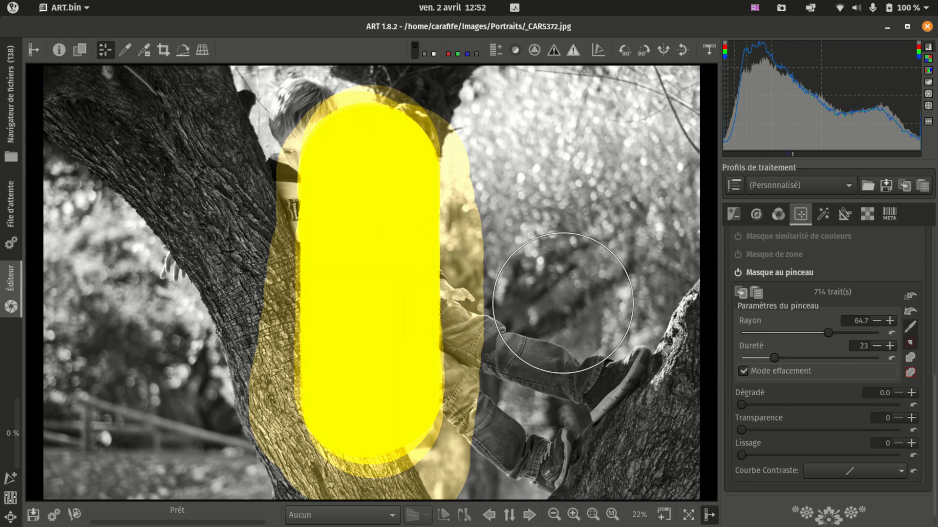
left_click_drag(567, 323, 316, 308)
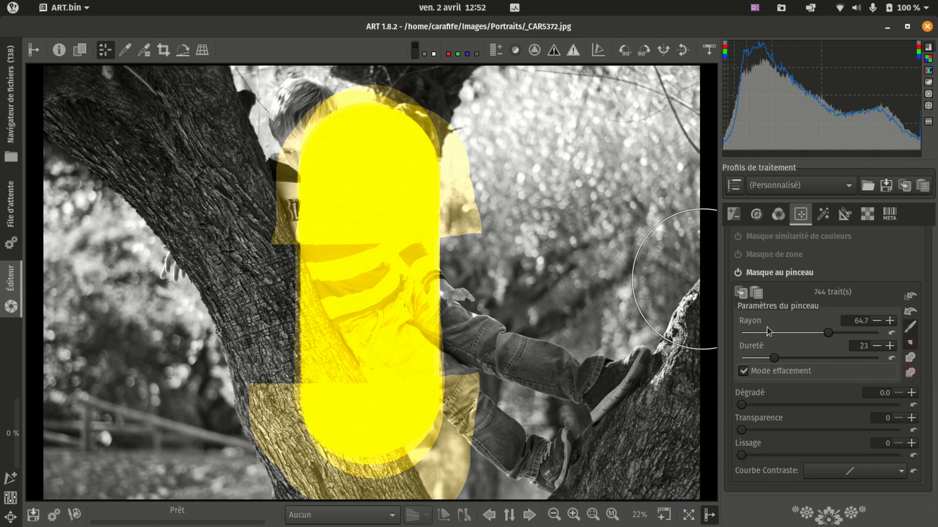
left_click_drag(799, 359, 874, 358)
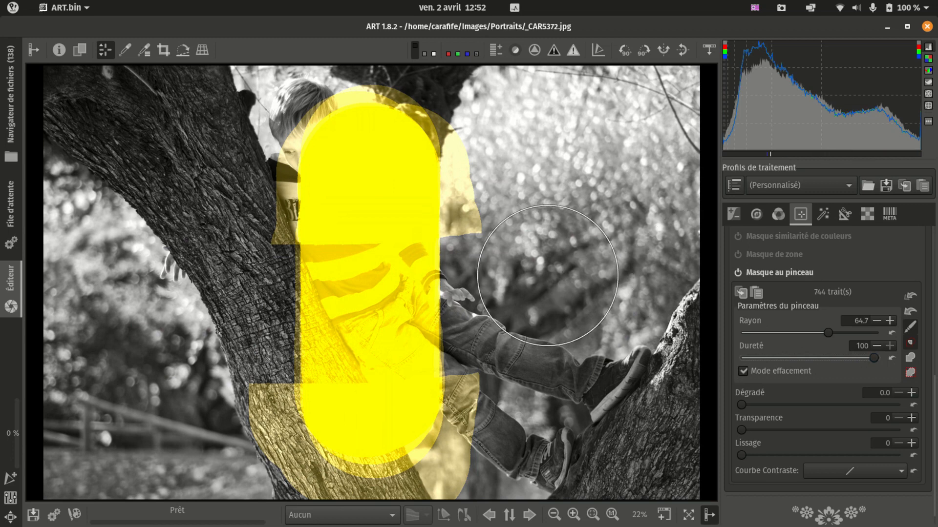
left_click_drag(538, 282, 261, 293)
mouse_move(520, 322)
left_mouse_down()
mouse_move(492, 397)
mouse_move(377, 408)
mouse_move(454, 439)
mouse_move(441, 371)
left_mouse_up()
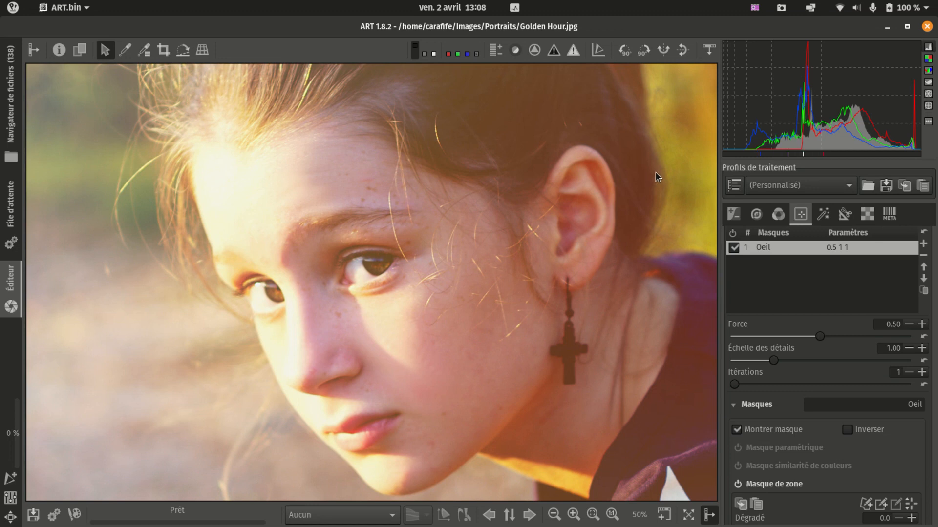
Step: Enable Amplification de la Texture on the Golden Hour portrait and review the Oeil mask's Masque de zone settings
scroll(769, 272, "up", 2)
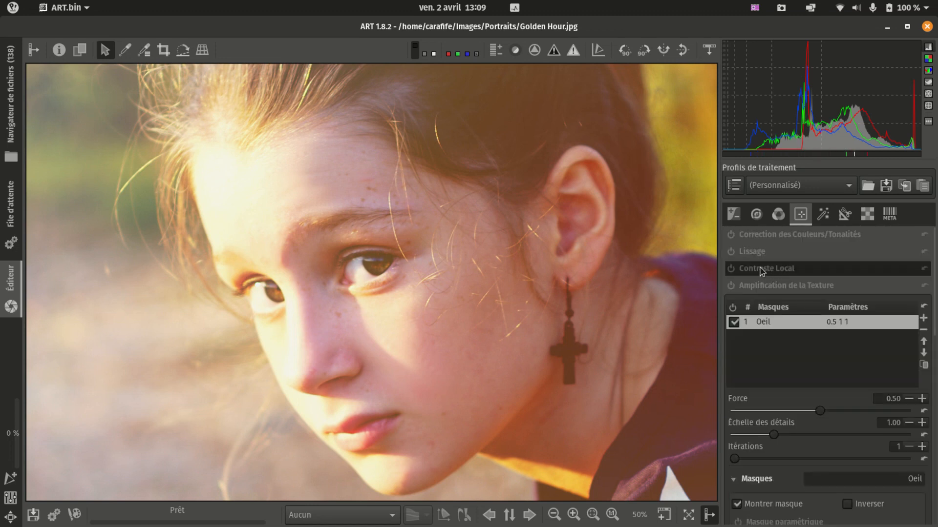
mouse_move(828, 318)
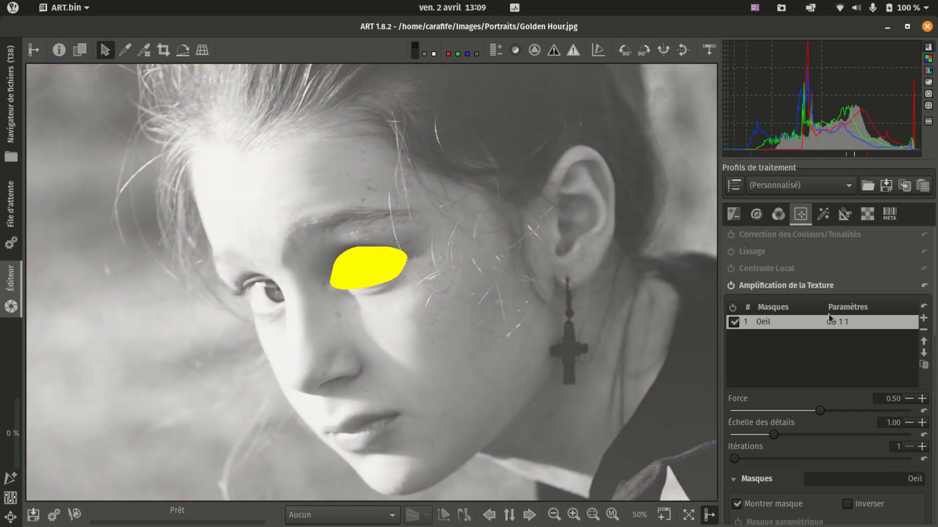
scroll(828, 316, "down", 4)
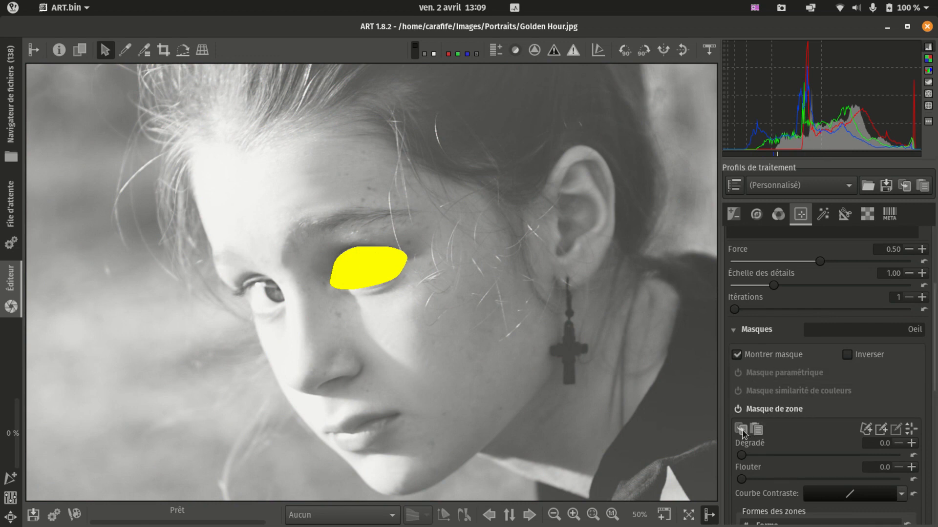
scroll(815, 346, "up", 4)
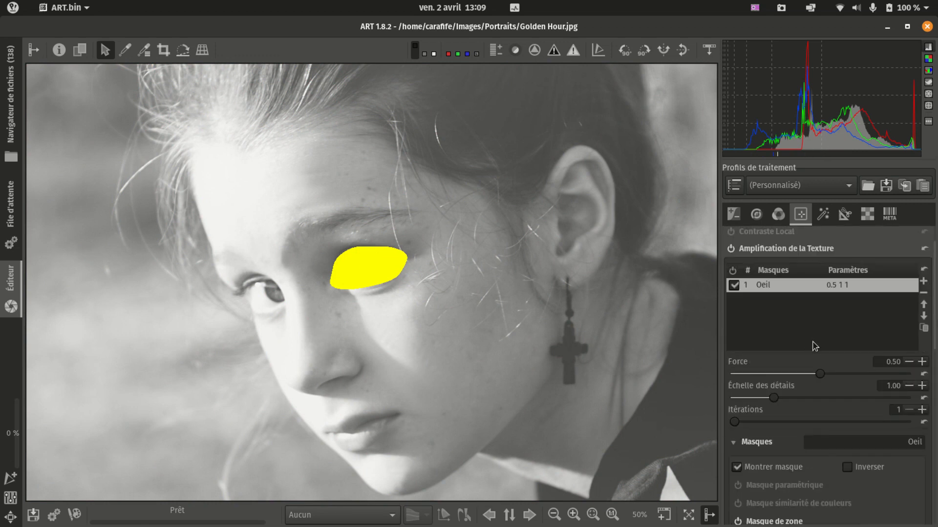
Step: Turn off Amplification de la Texture, expand the Contraste Local tool and enable it on the portrait
left_click(731, 249)
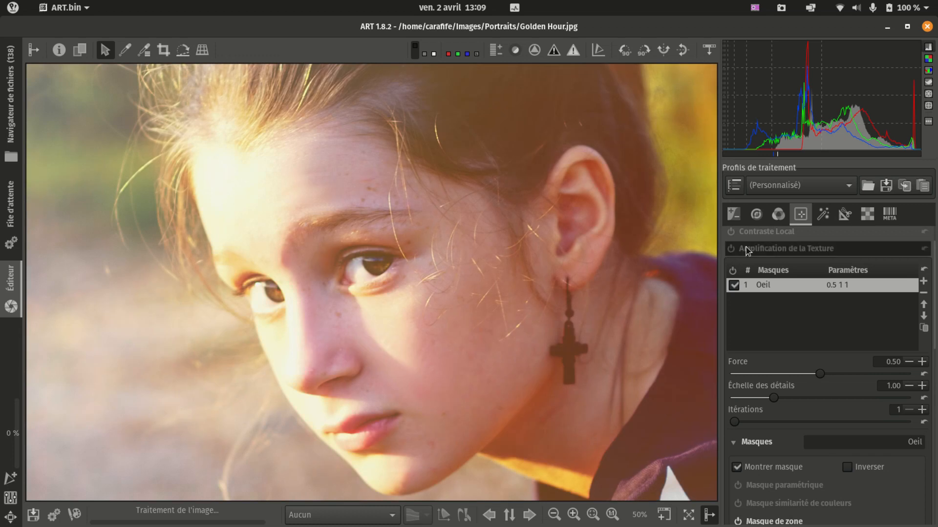
left_click(747, 249)
left_click(768, 269)
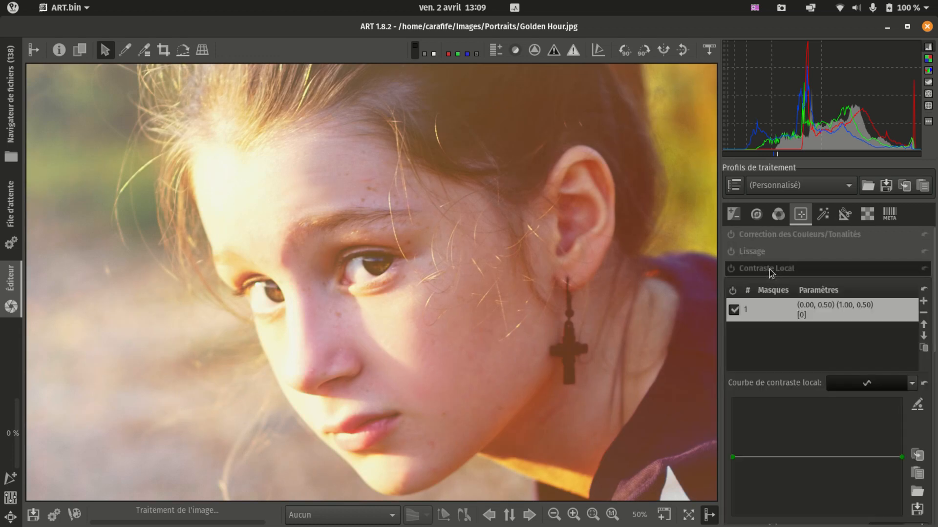
left_click(729, 268)
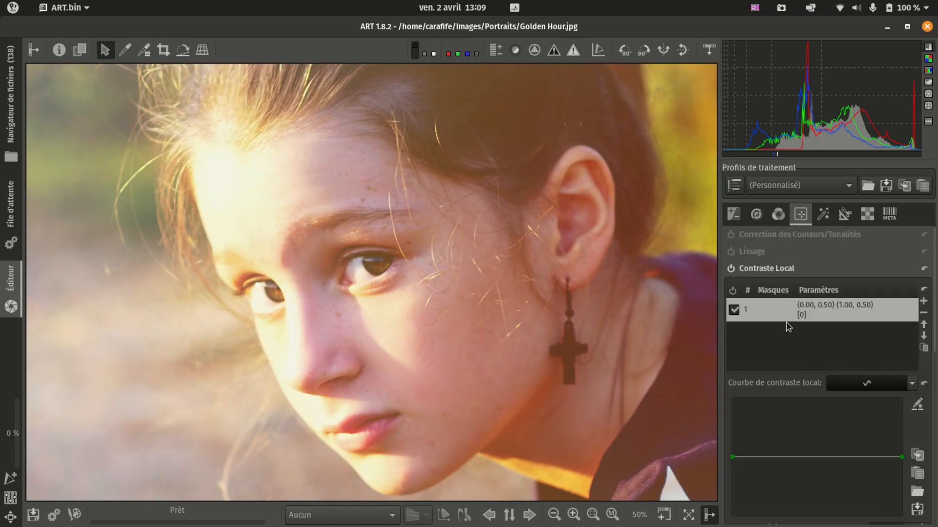
Step: Display the Contraste Local mask, enable its Masque de zone and paste the copied eye area mask into it
scroll(787, 326, "down", 5)
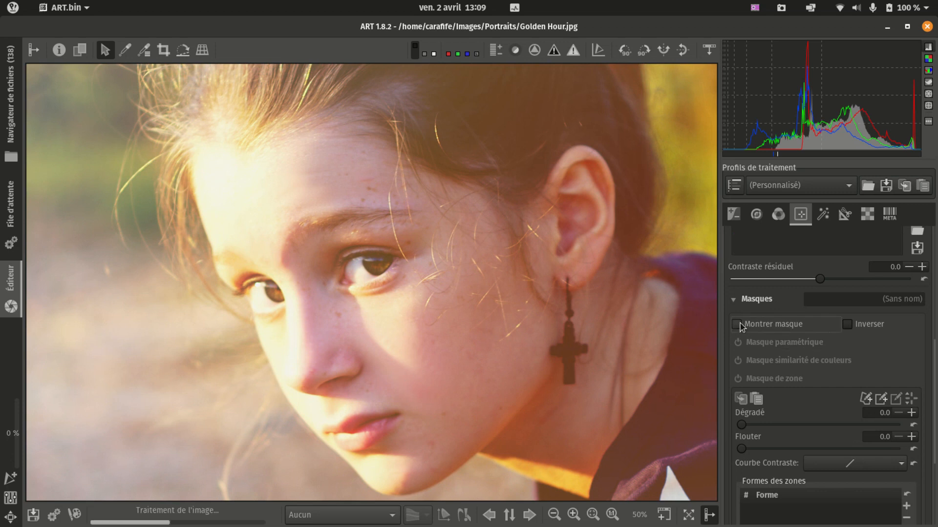
left_click(737, 325)
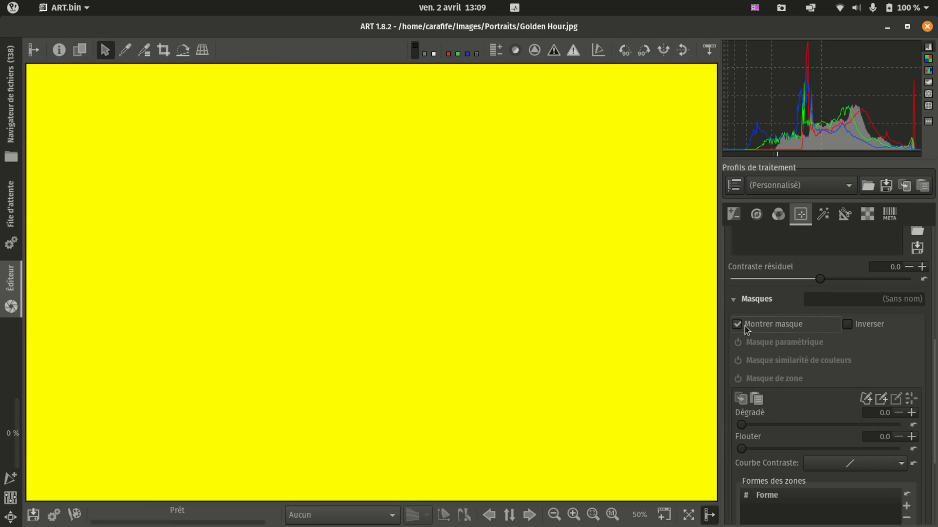
left_click(747, 381)
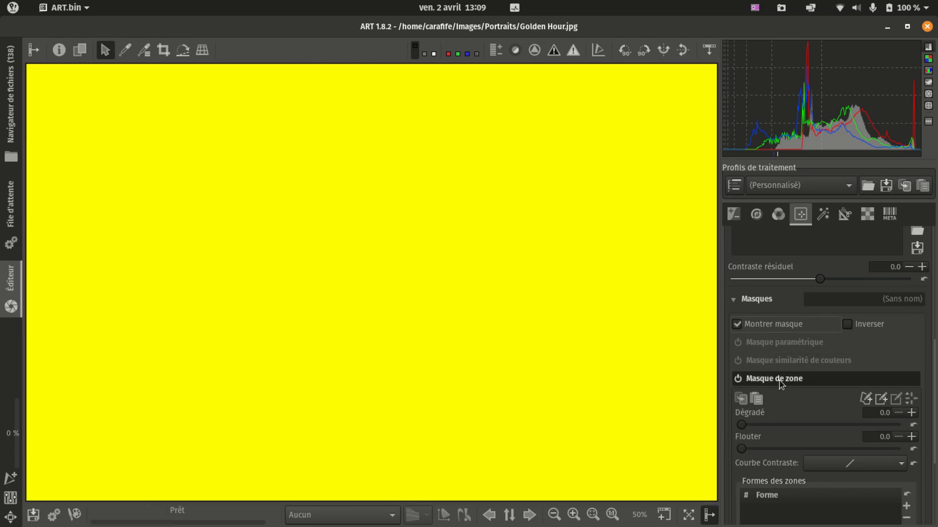
scroll(778, 380, "down", 1)
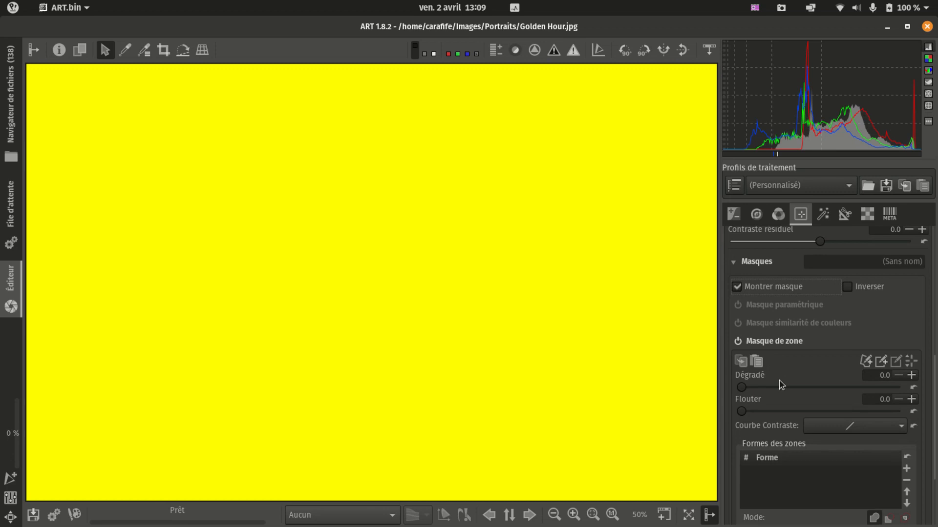
left_click(757, 361)
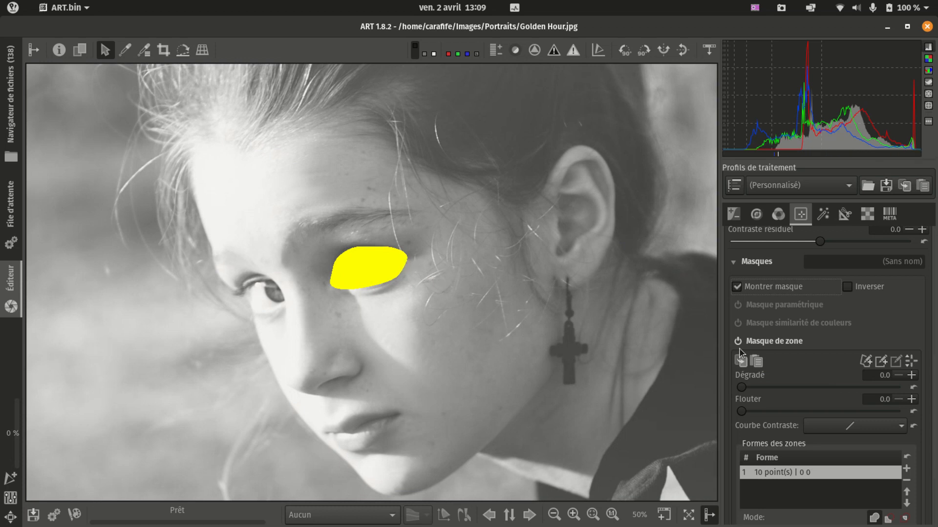
scroll(793, 398, "down", 3)
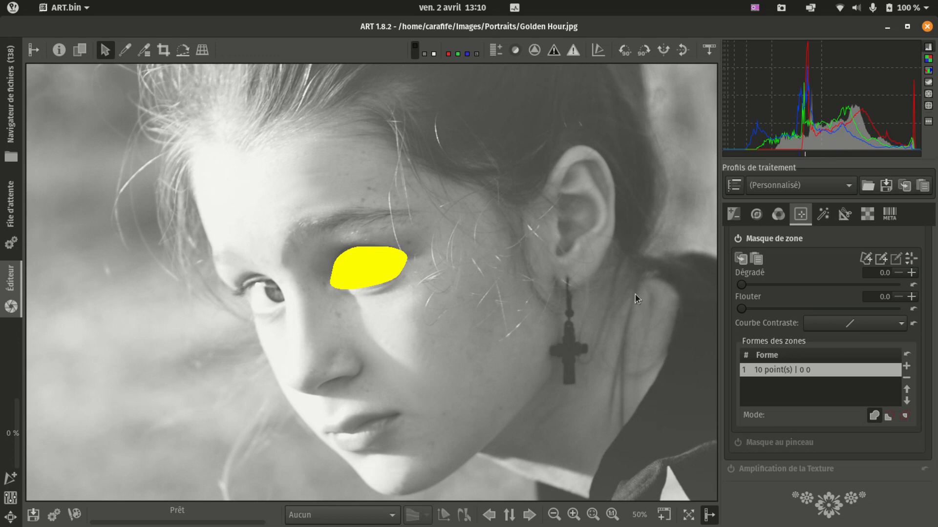
scroll(635, 296, "down", 1)
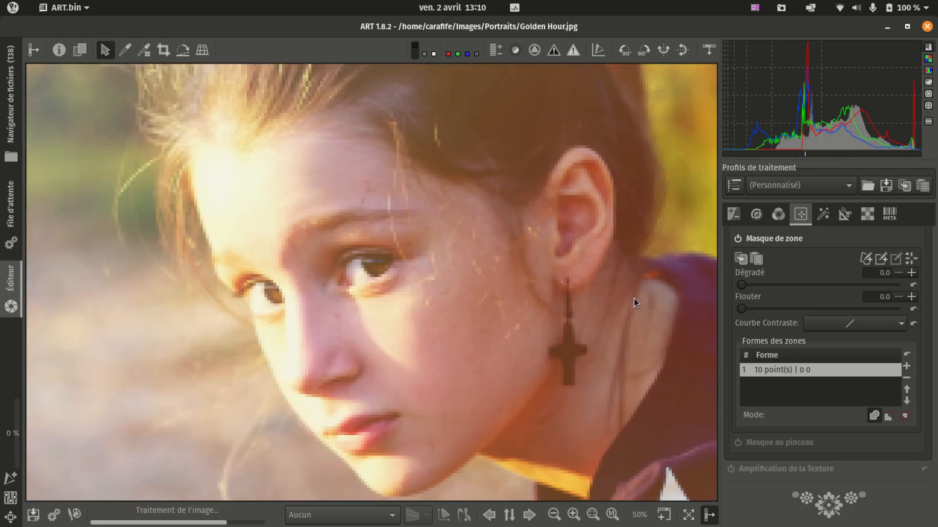